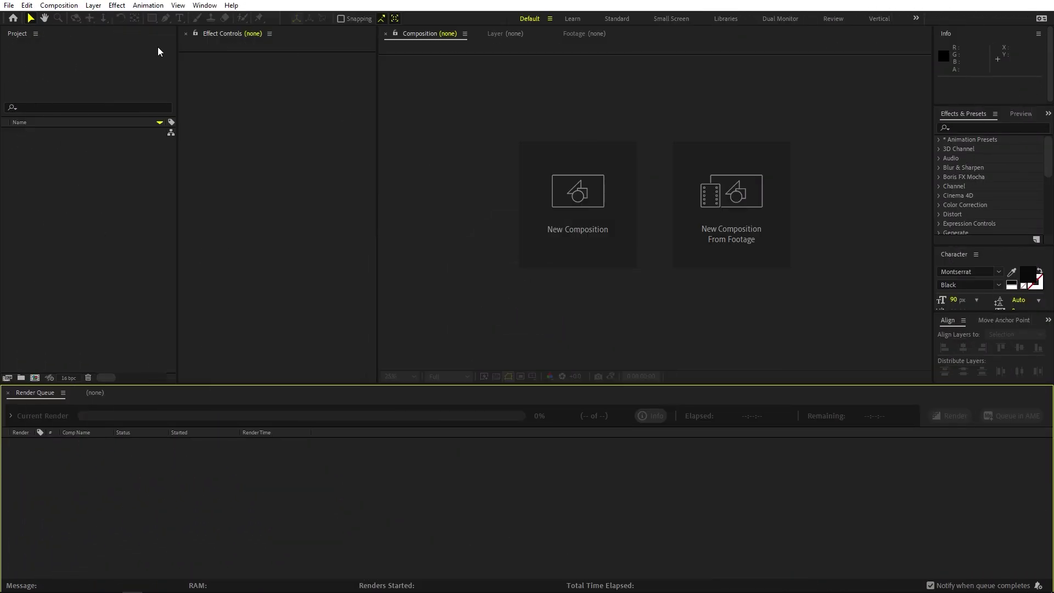
# Step: Create a 1920×1080 composition named Main at 30 frames per second, 15 seconds long
pyautogui.click(59, 5)
pyautogui.click(70, 19)
pyautogui.write('Main')
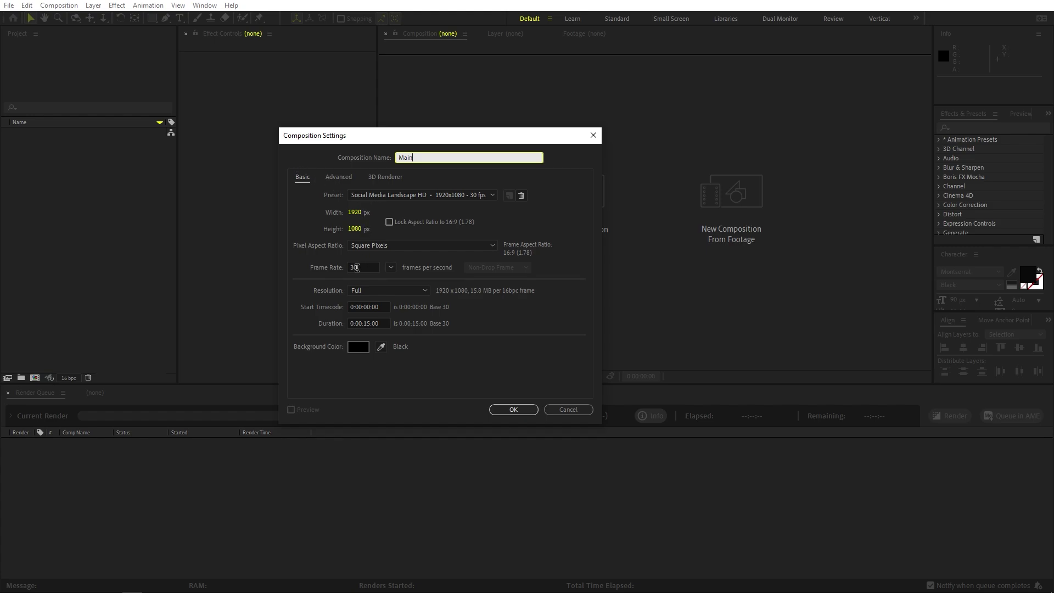
pyautogui.click(513, 410)
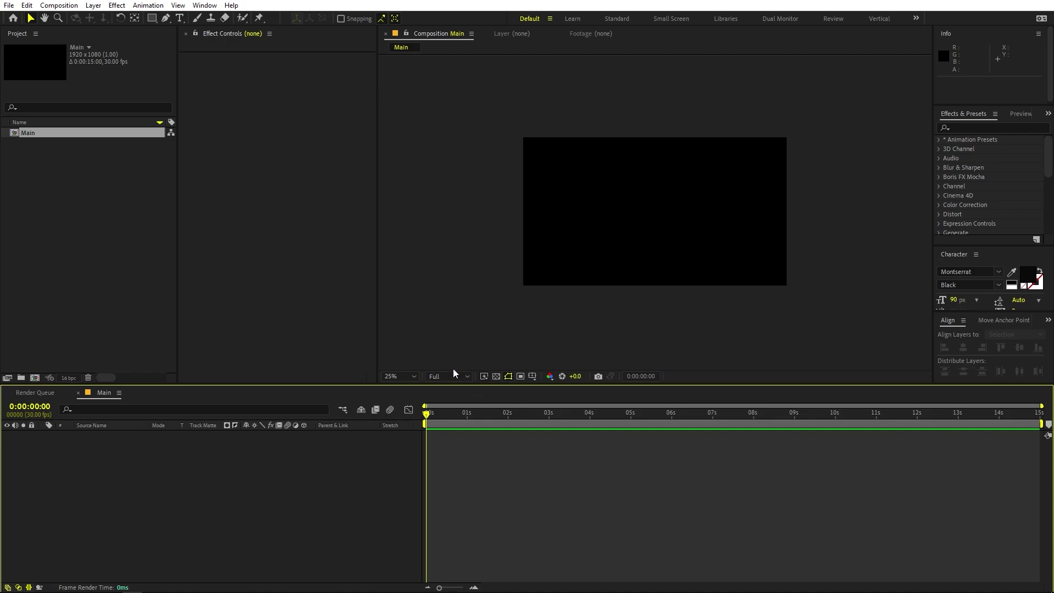
# Step: Add a full-size 1920×1080 solid coloured off-white #EEEEEE as the background of the Main composition
pyautogui.click(406, 377)
pyautogui.click(392, 406)
pyautogui.rightClick(215, 507)
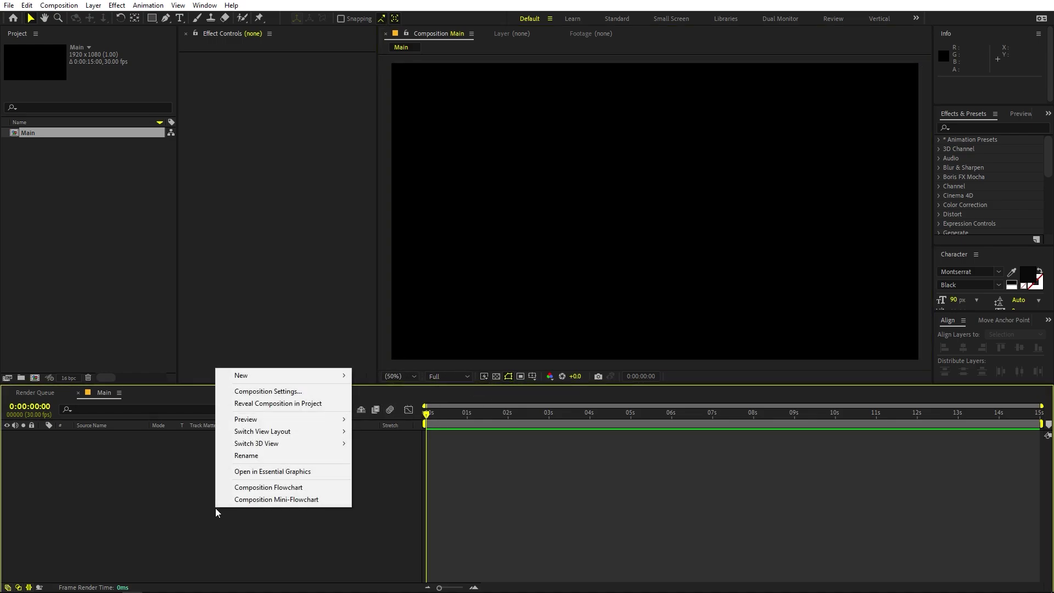
pyautogui.moveTo(286, 377)
pyautogui.click(392, 407)
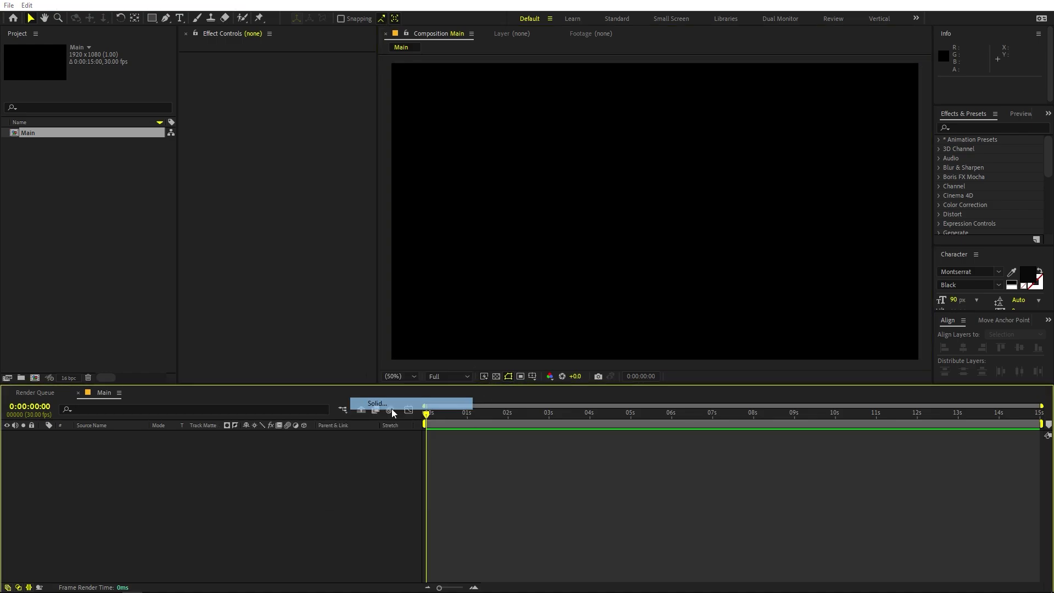
pyautogui.click(321, 289)
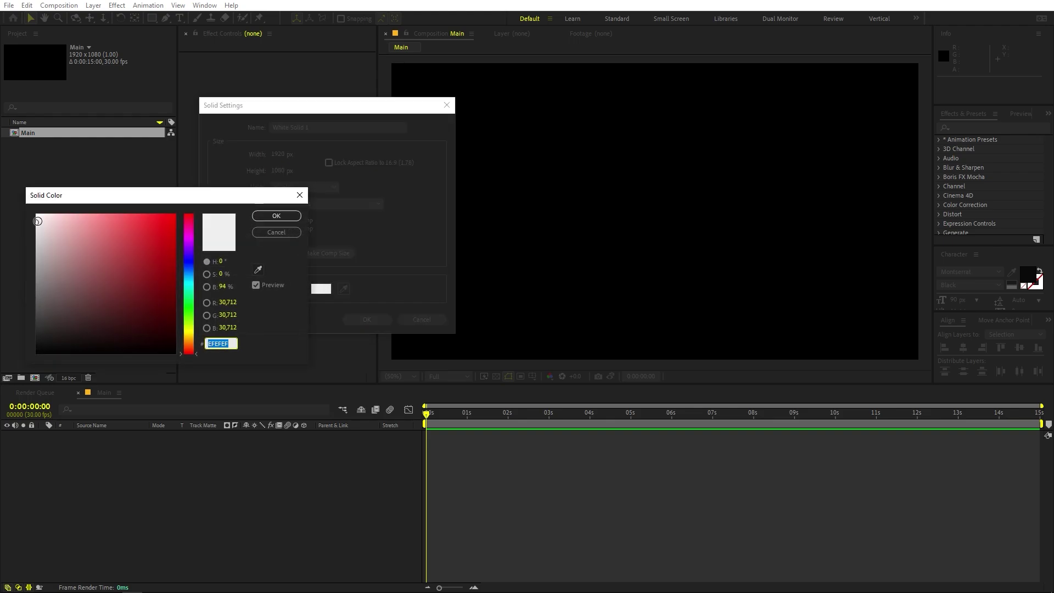
pyautogui.click(33, 223)
pyautogui.click(280, 216)
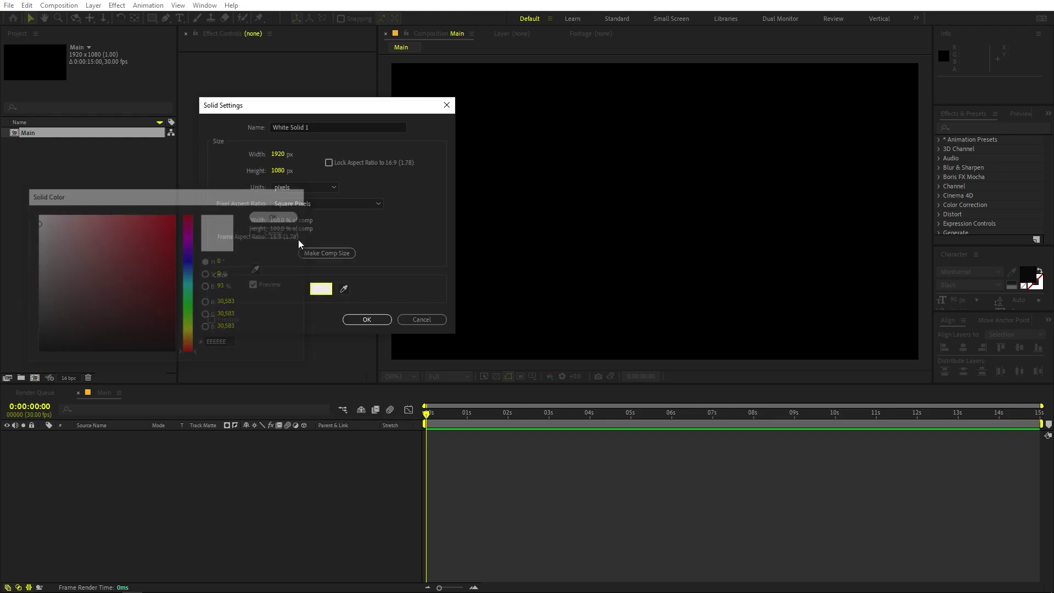
pyautogui.click(358, 318)
# Step: Lock the white solid layer so the background cannot be moved
pyautogui.click(95, 434)
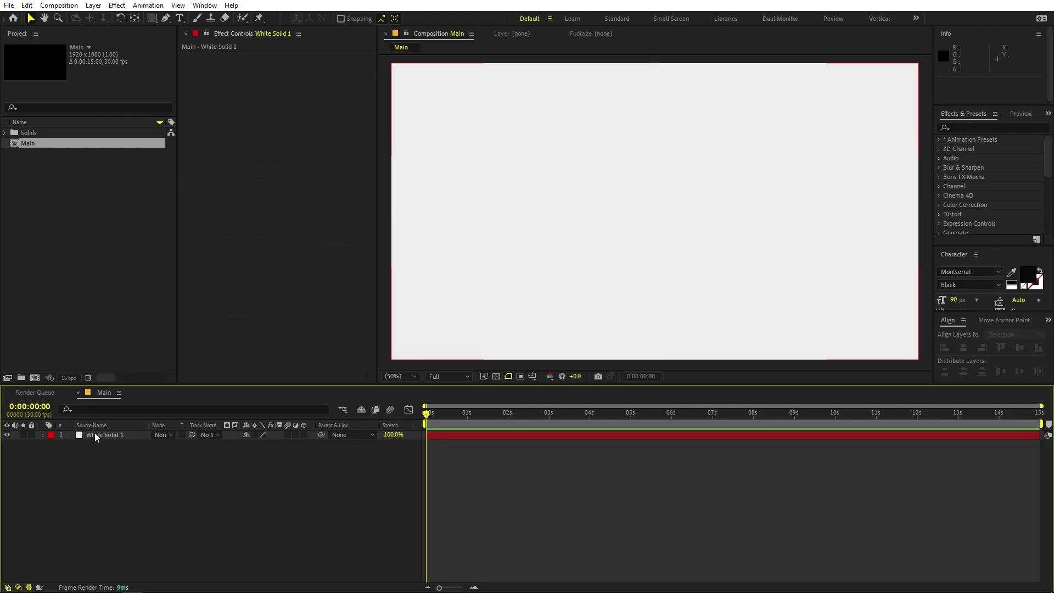
pyautogui.click(31, 435)
pyautogui.moveTo(634, 227); pyautogui.dragTo(670, 165)
pyautogui.click(110, 228)
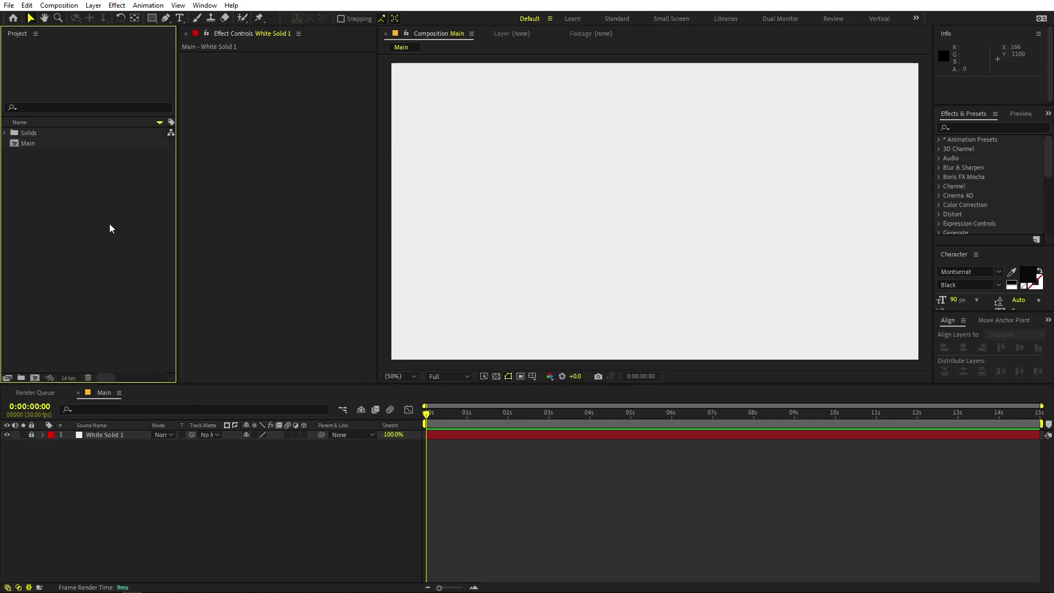
# Step: Create a text layer reading "animating text" in black Montserrat Black at 90 px
pyautogui.click(179, 19)
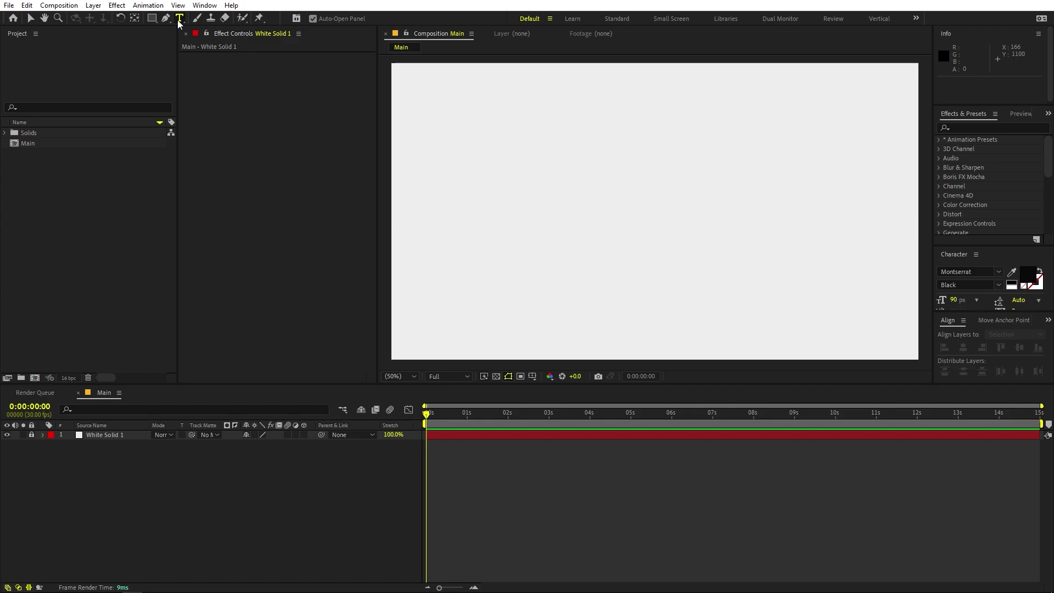
pyautogui.click(579, 204)
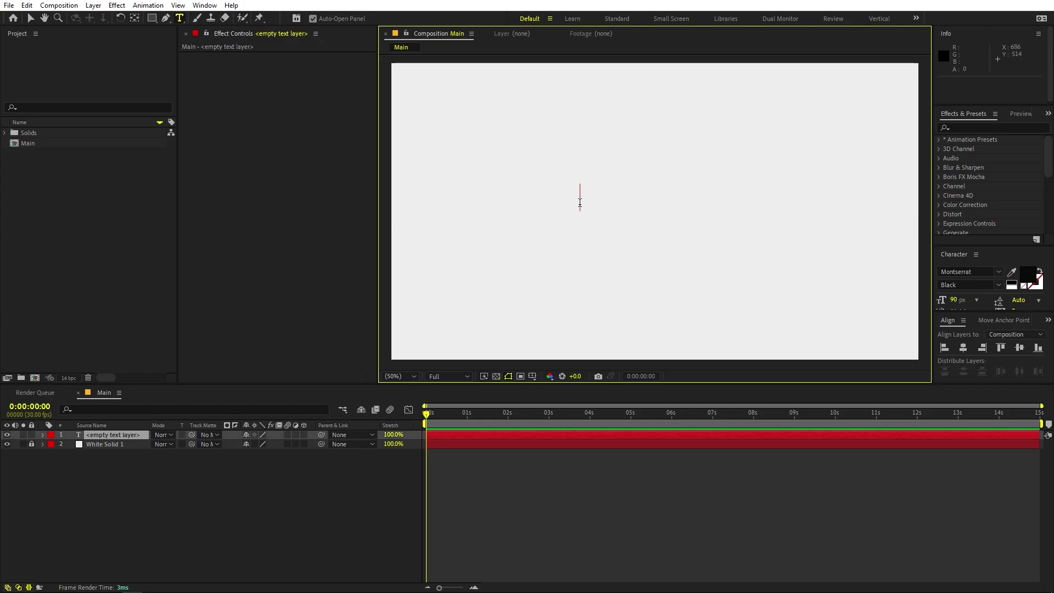
pyautogui.write('animating')
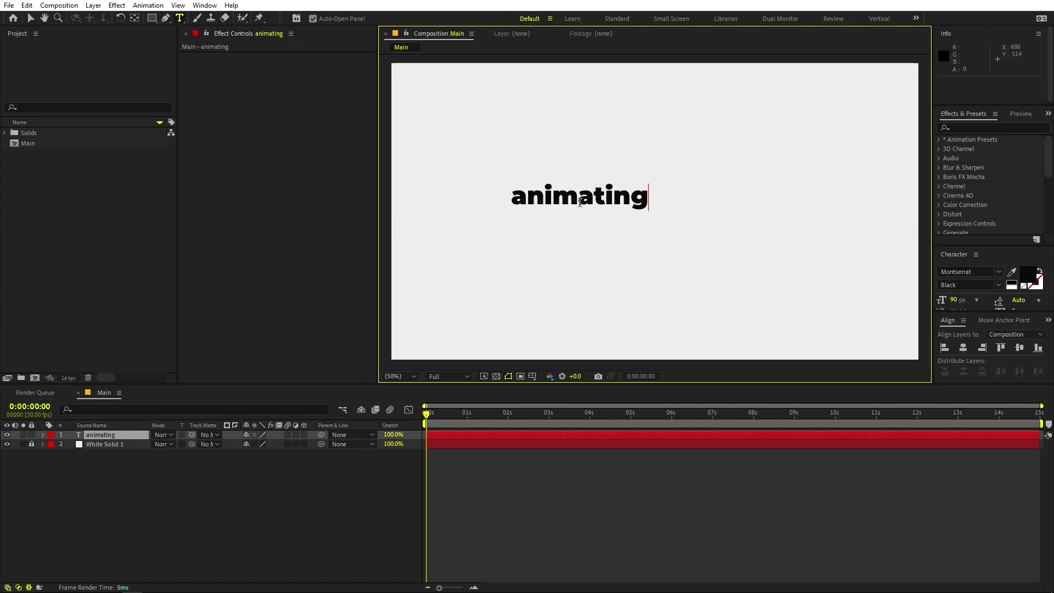
pyautogui.write(' text')
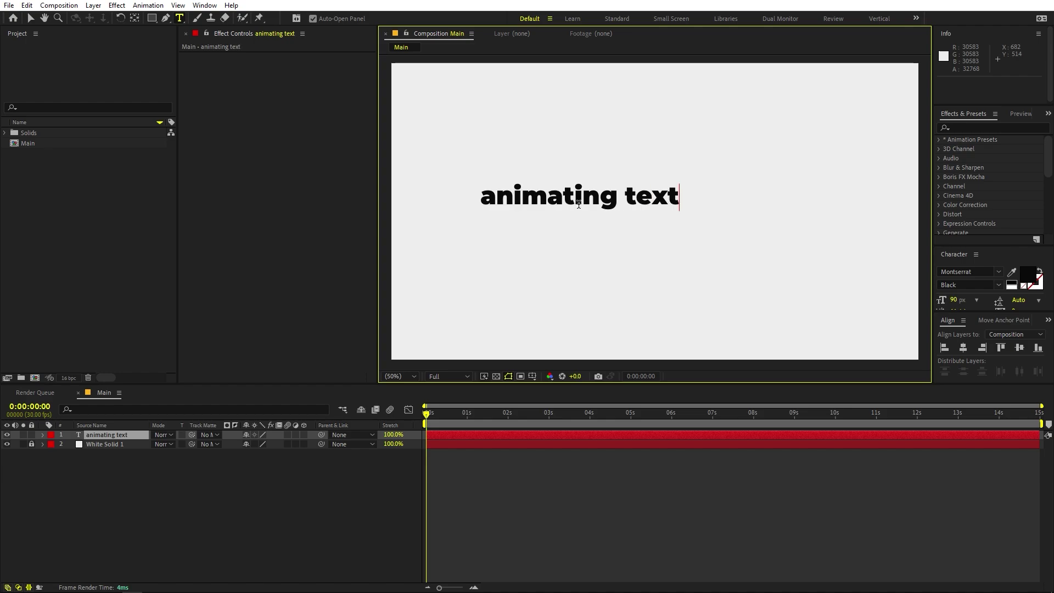
pyautogui.click(31, 19)
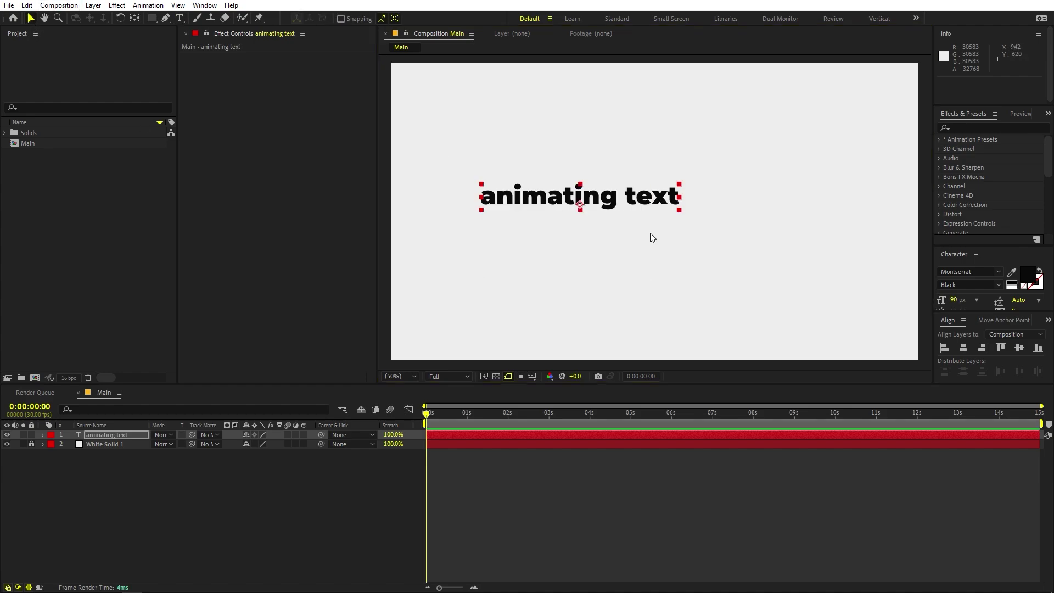
# Step: Align the "animating text" layer to the horizontal and vertical center of the composition
pyautogui.click(962, 349)
pyautogui.click(1018, 348)
pyautogui.click(205, 4)
pyautogui.click(246, 142)
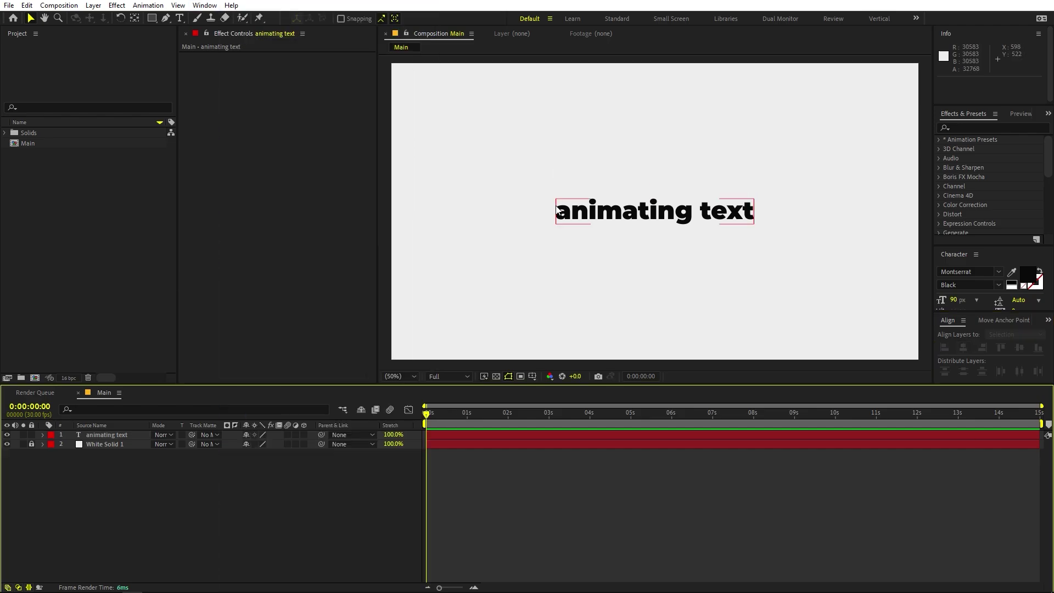
pyautogui.click(382, 282)
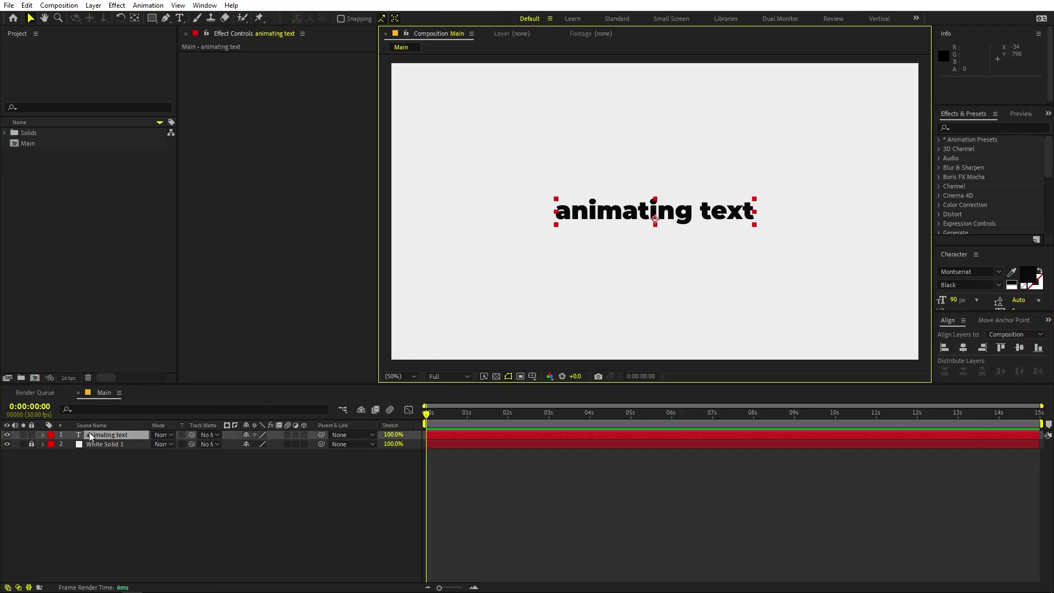
# Step: Move the text layer's anchor point to the center of the text
pyautogui.click(135, 19)
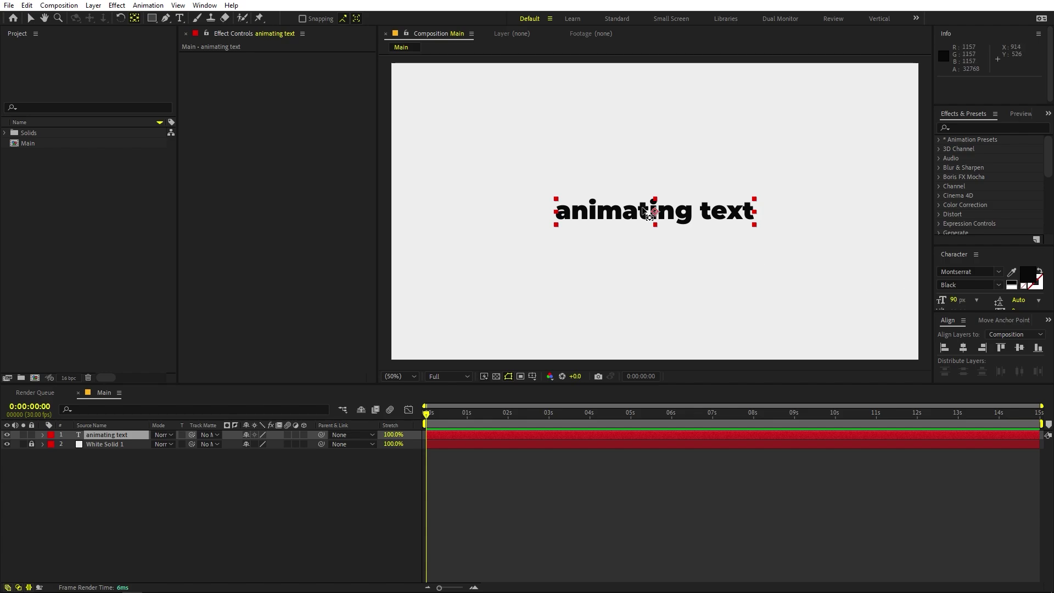
pyautogui.click(142, 524)
pyautogui.press('v')
# Step: Add a Position text animator to the "animating text" layer and set its position to 0, 150
pyautogui.click(68, 434)
pyautogui.click(43, 435)
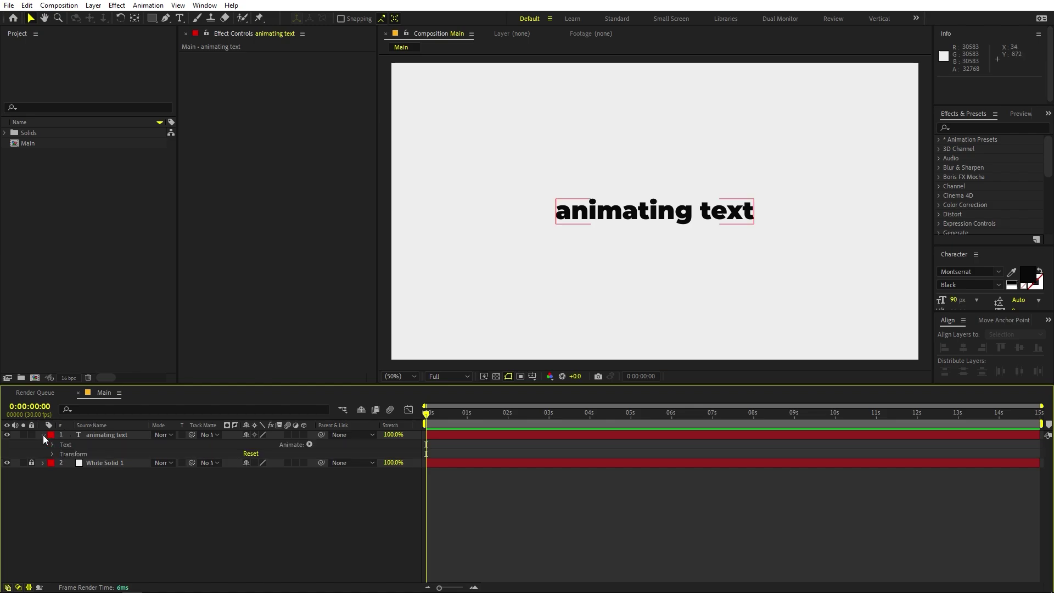
pyautogui.click(310, 444)
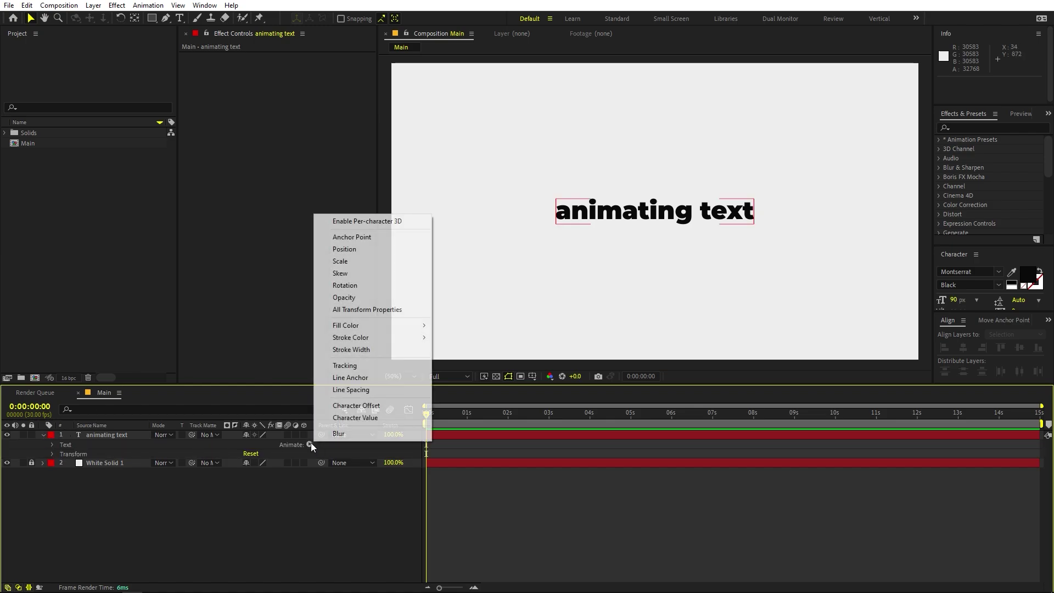
pyautogui.click(345, 250)
pyautogui.moveTo(256, 500); pyautogui.dragTo(330, 510)
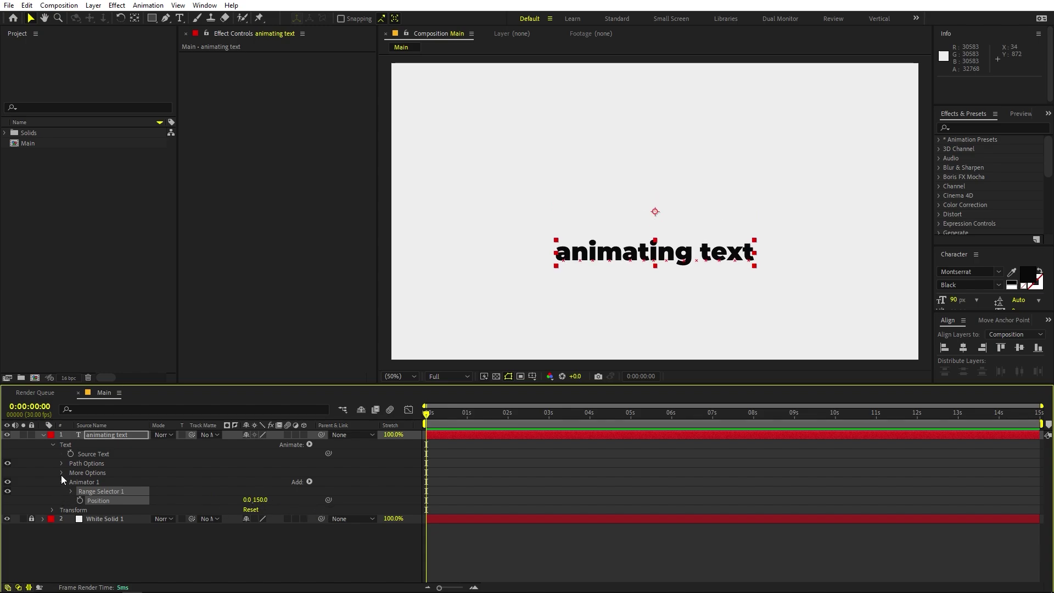
# Step: Set Range Selector 1's advanced options to be based on Words with Index units
pyautogui.click(69, 492)
pyautogui.click(40, 503)
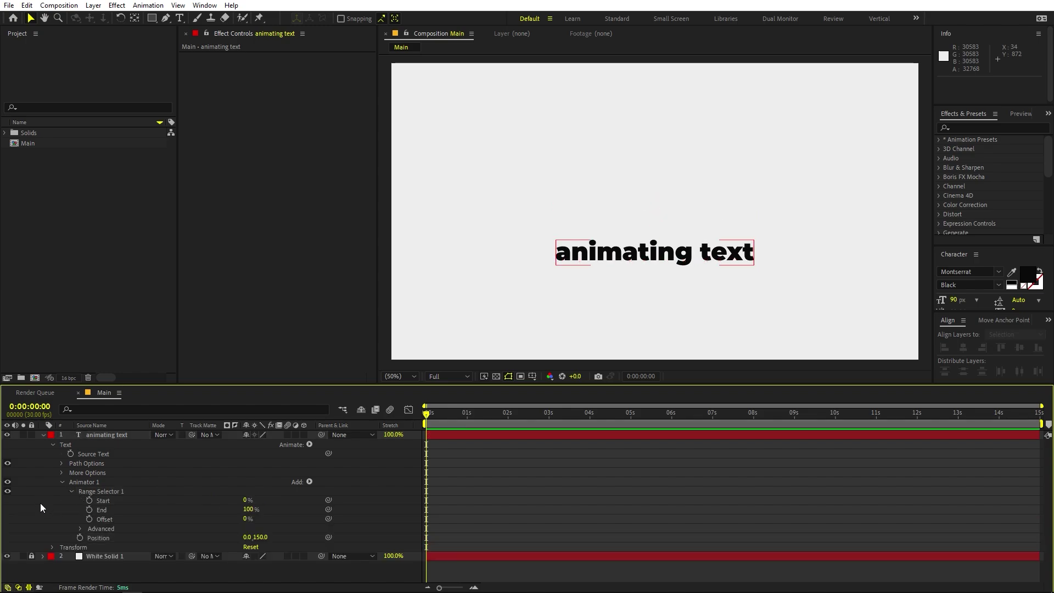
pyautogui.click(80, 528)
pyautogui.scroll(-3, 53, 512)
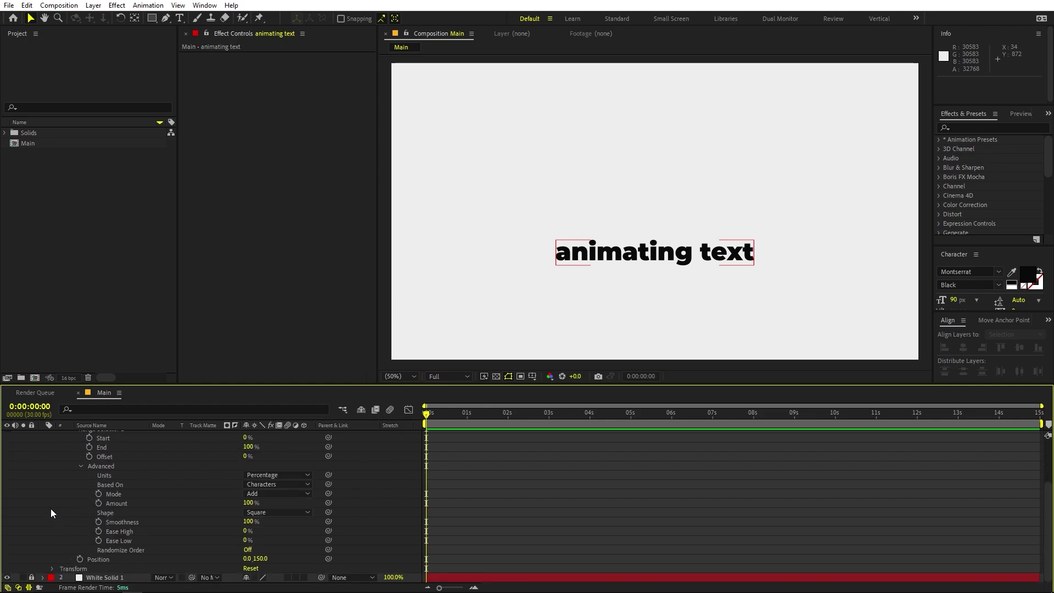
pyautogui.click(278, 484)
pyautogui.click(310, 519)
pyautogui.scroll(1, 342, 491)
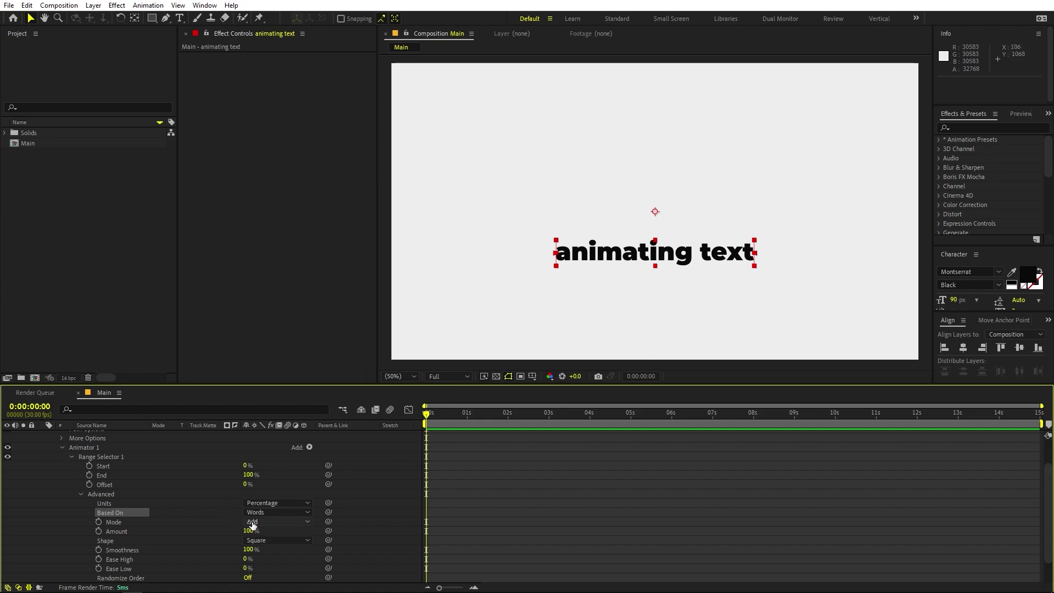
pyautogui.click(268, 503)
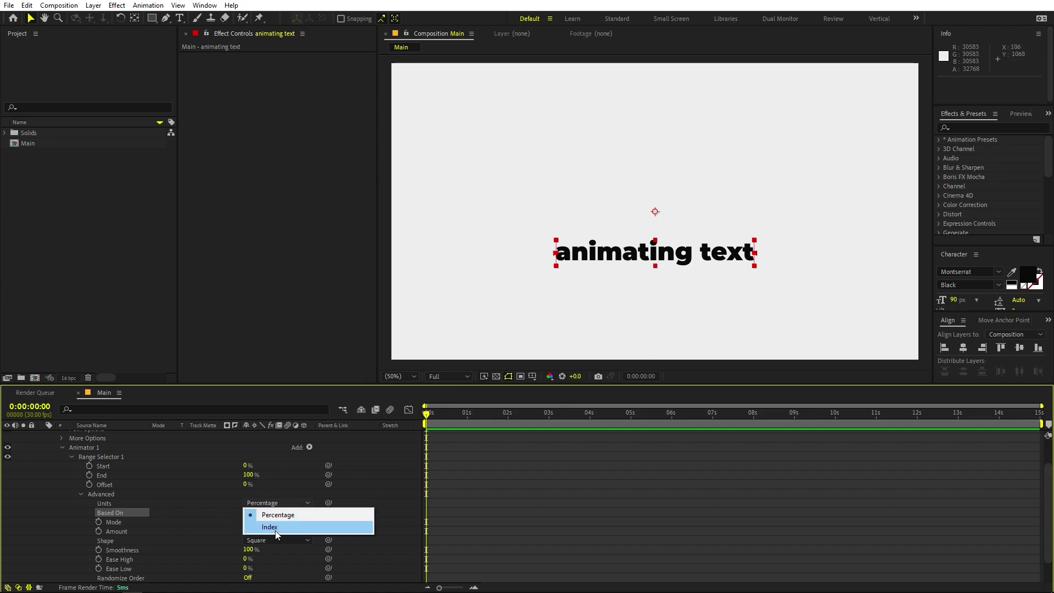
pyautogui.click(275, 531)
pyautogui.scroll(3, 247, 483)
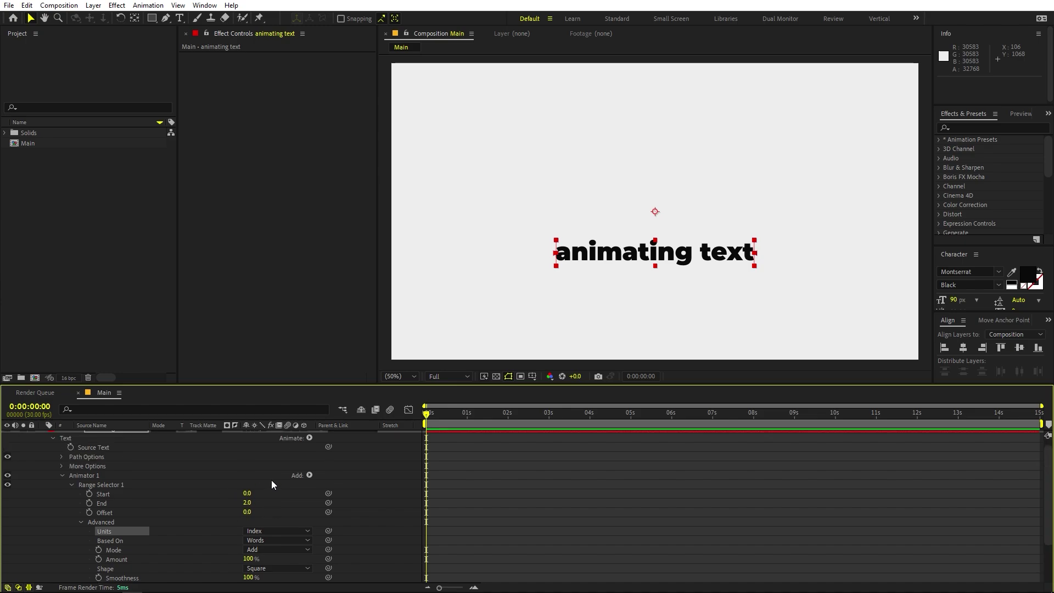
# Step: Test the range selector's Start value at 1 and 2, and reset it to 0
pyautogui.moveTo(246, 493); pyautogui.dragTo(243, 493)
pyautogui.press('F2')
pyautogui.click(247, 493)
pyautogui.write('1')
pyautogui.press('Return')
pyautogui.click(246, 493)
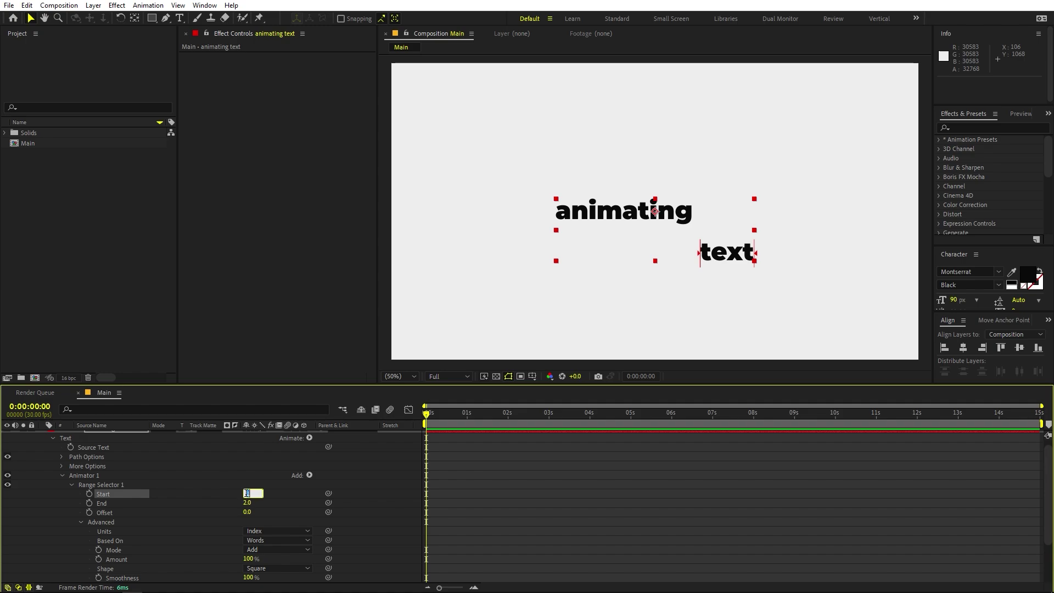
pyautogui.click(245, 479)
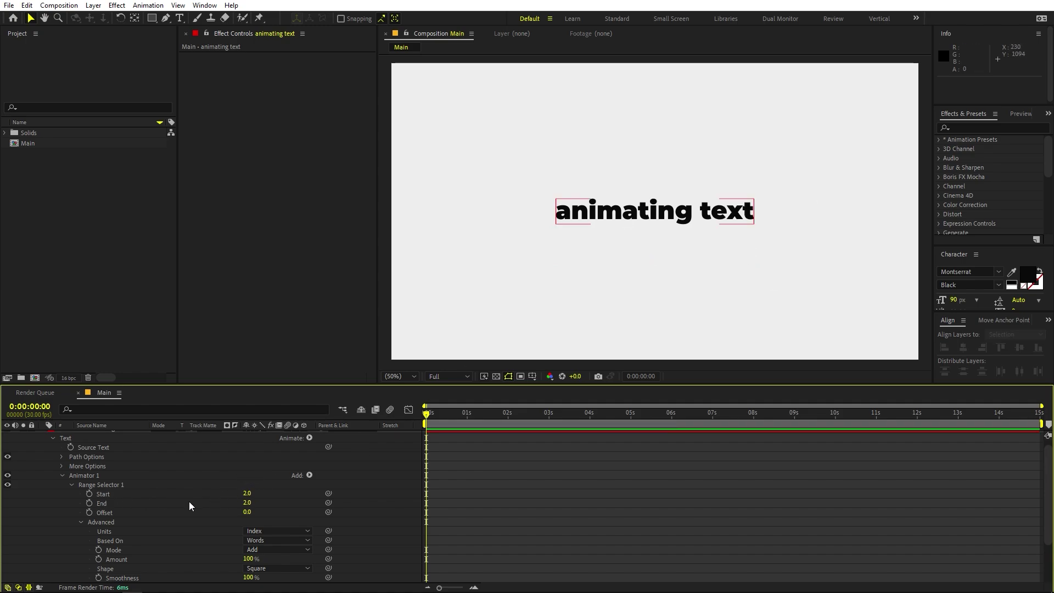
pyautogui.click(245, 495)
pyautogui.write('0')
pyautogui.press('Return')
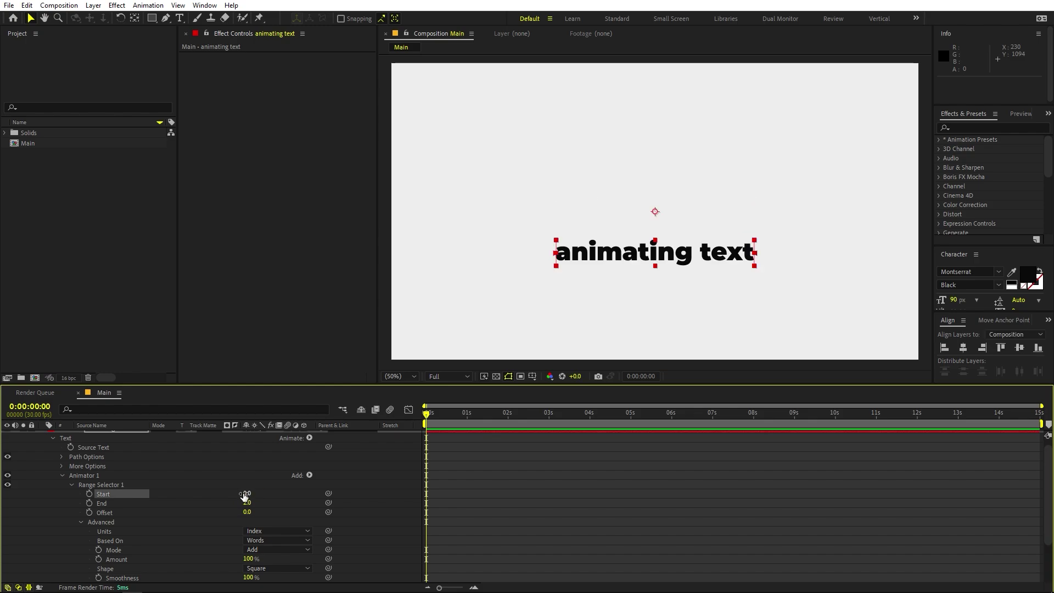
# Step: Keyframe the range selector's Start from 0 at the first frame to 2 at 0:00:00:29
pyautogui.moveTo(441, 416); pyautogui.dragTo(466, 416)
pyautogui.click(245, 494)
pyautogui.write('2')
pyautogui.press('Return')
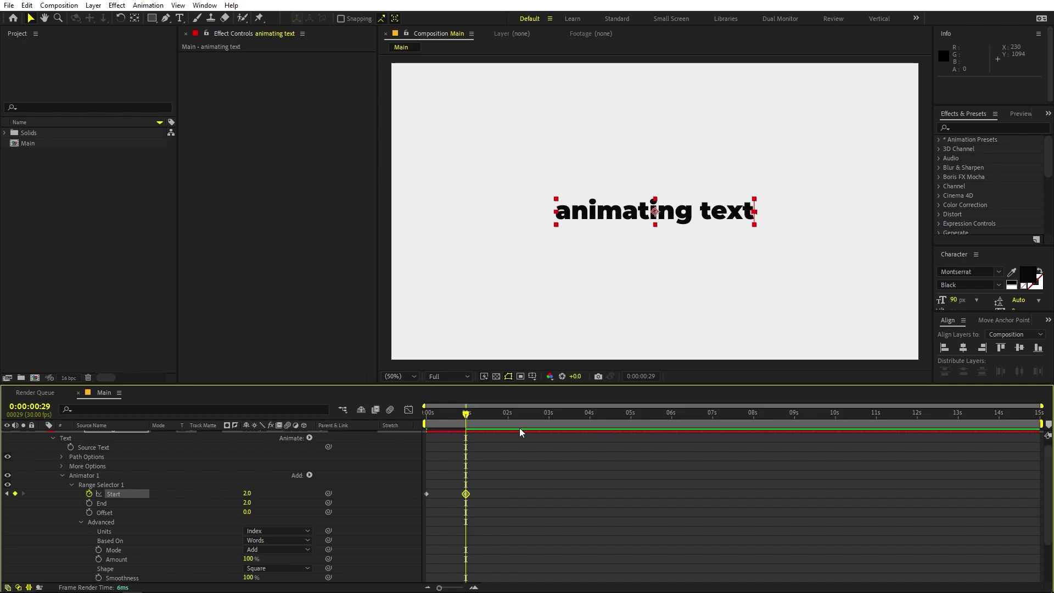
# Step: Preview the word-by-word position animation from the first frame through its first second
pyautogui.press('Home')
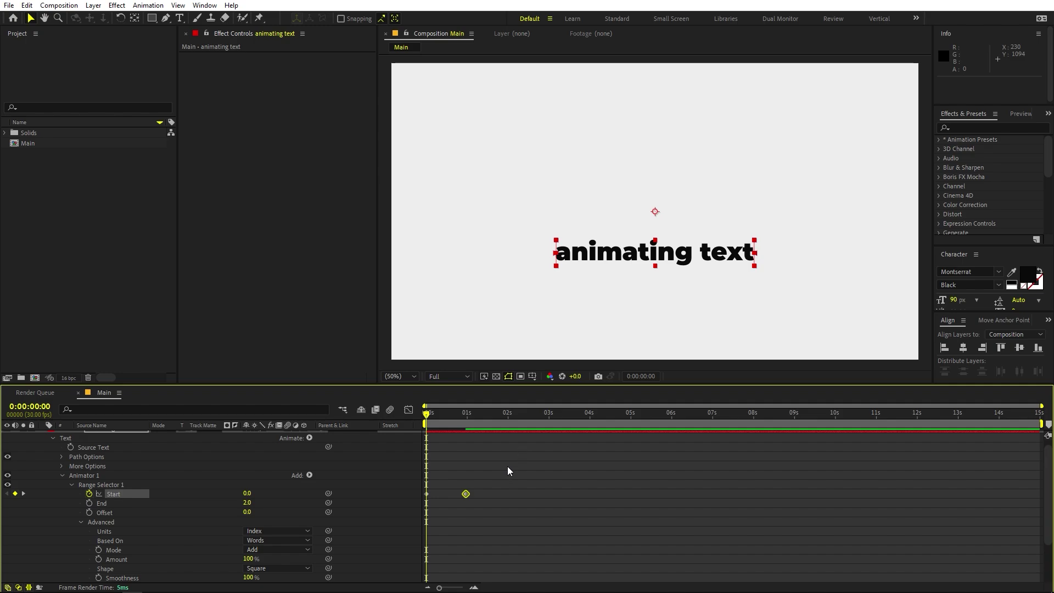
pyautogui.scroll(1, 507, 466)
pyautogui.press('space')
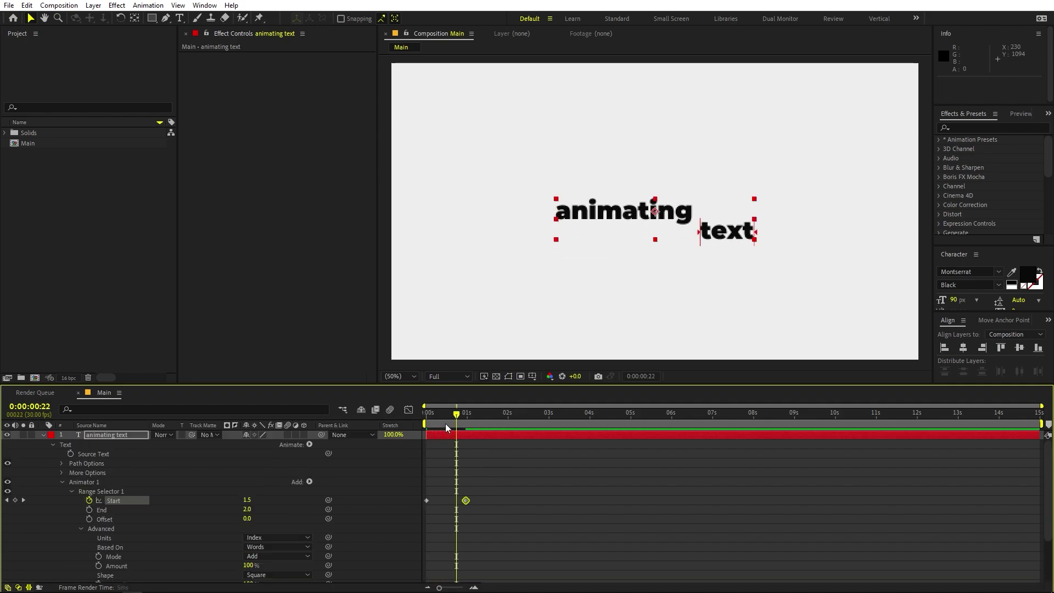
pyautogui.press('space')
pyautogui.moveTo(424, 424); pyautogui.dragTo(465, 417)
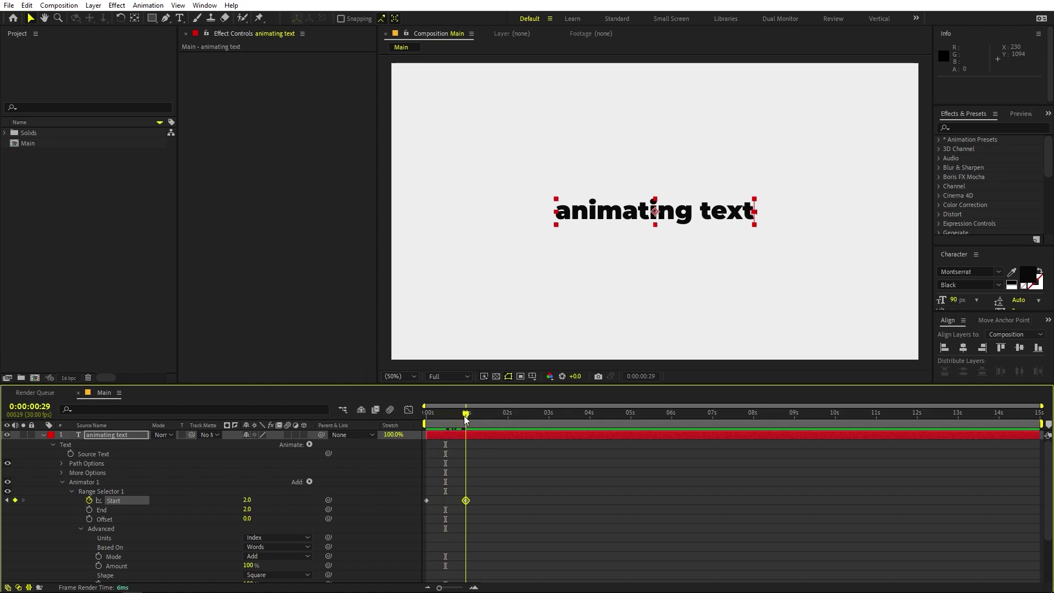
# Step: Apply Easy Ease to both Start keyframes and play back the animation from the beginning
pyautogui.moveTo(498, 492); pyautogui.dragTo(410, 506)
pyautogui.press('F9')
pyautogui.press('Home')
pyautogui.press('space')
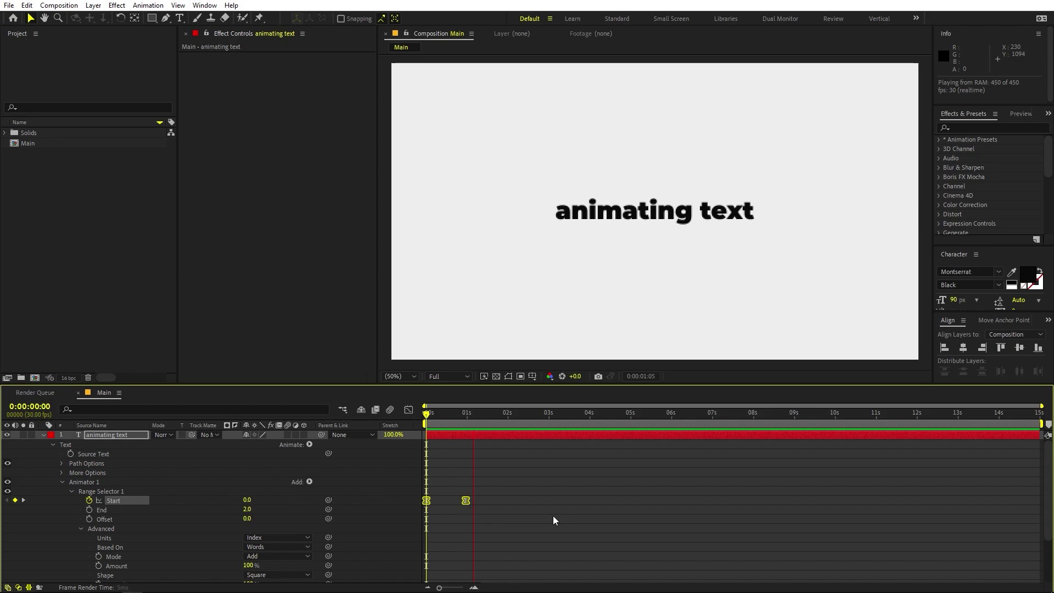
pyautogui.press('space')
# Step: Set the range selector's Ease High to 100% and preview the animation from the first frame
pyautogui.scroll(-3, 543, 520)
pyautogui.click(117, 532)
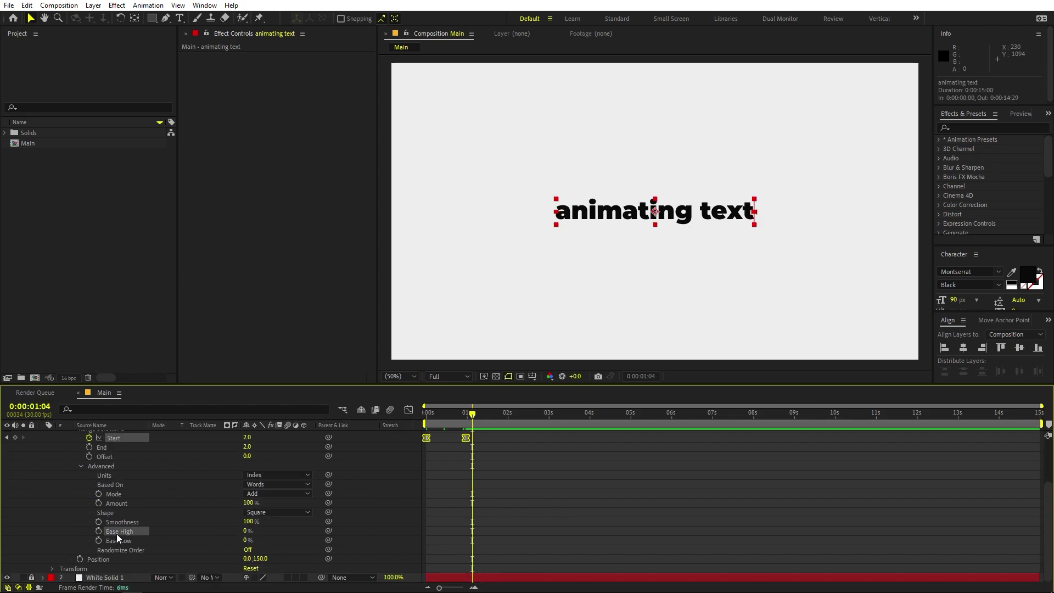
pyautogui.moveTo(244, 532); pyautogui.dragTo(600, 530)
pyautogui.moveTo(473, 418); pyautogui.dragTo(225, 426)
pyautogui.press('space')
pyautogui.press('space')
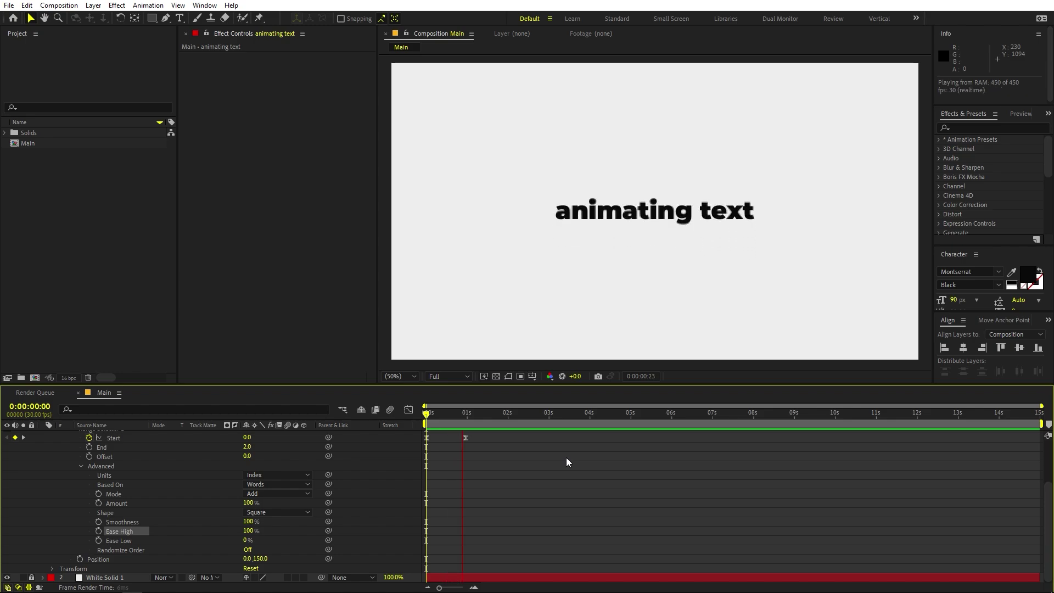
pyautogui.press('space')
# Step: Set the range selector's Ease High to 0% and Ease Low to 100%, and preview the animation
pyautogui.click(249, 531)
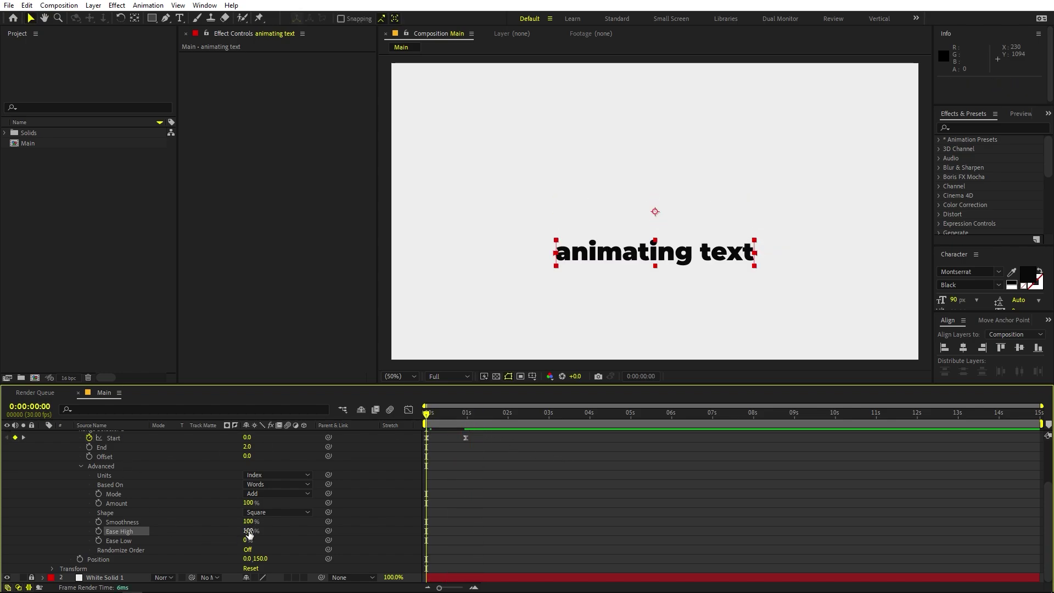
pyautogui.write('0')
pyautogui.press('Return')
pyautogui.moveTo(246, 540); pyautogui.dragTo(463, 543)
pyautogui.press('space')
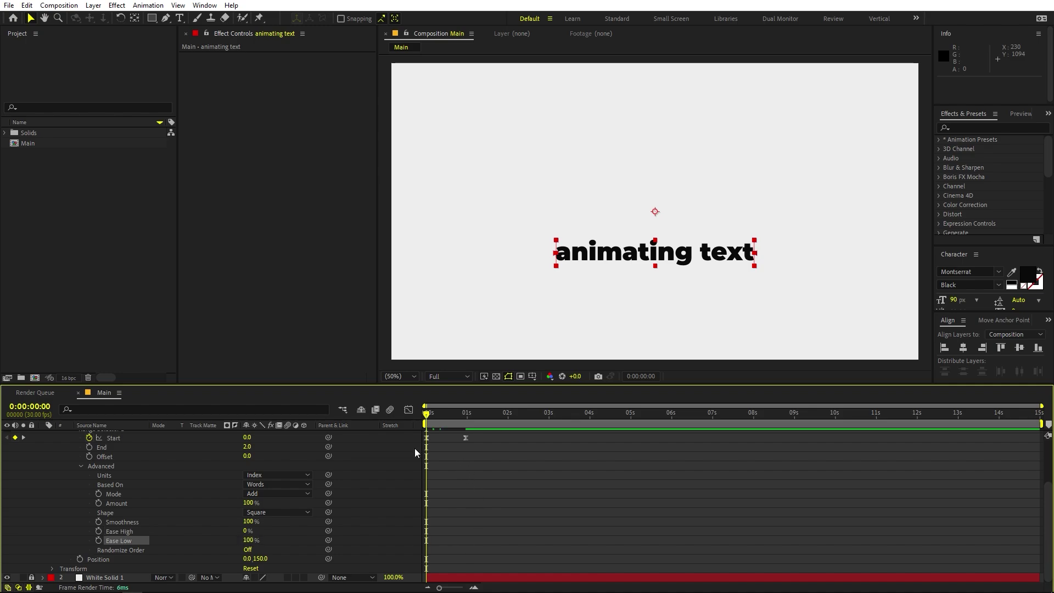
pyautogui.press('space')
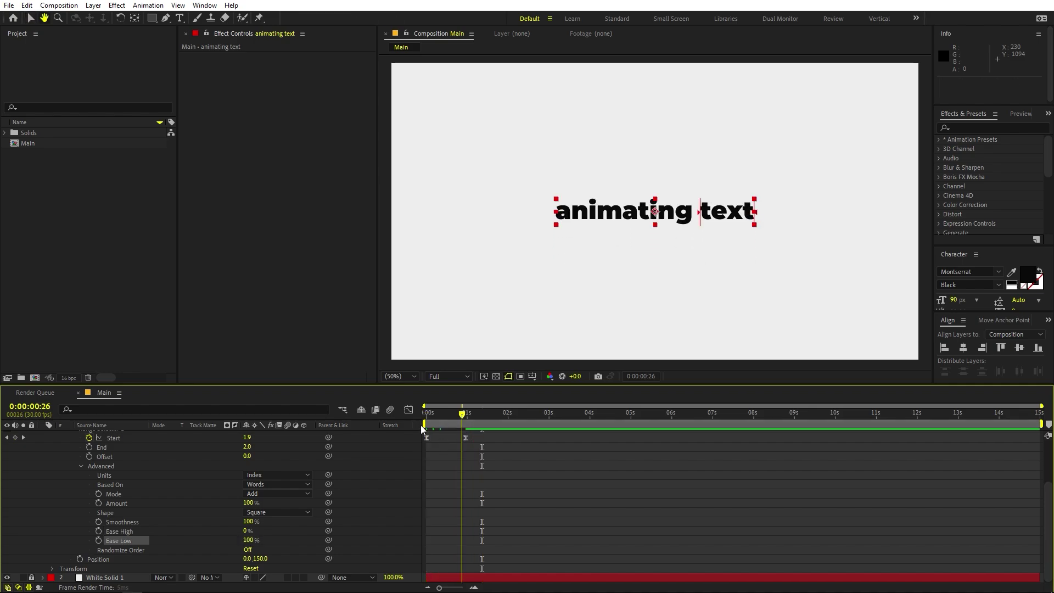
# Step: Move the second Start keyframe earlier, to about 0.7 seconds, and preview the faster animation
pyautogui.scroll(3, 493, 472)
pyautogui.moveTo(466, 500); pyautogui.dragTo(455, 500)
pyautogui.press('space')
pyautogui.press('space')
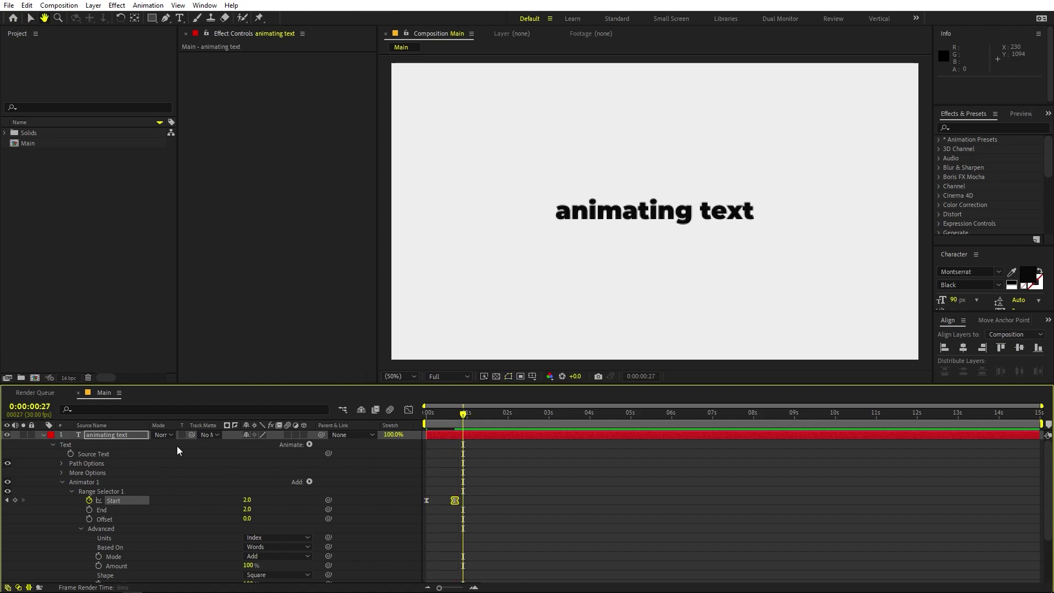
# Step: At 0:00:01:14, draw a rectangle about 1046 × 176 px directly beneath the text as a new shape layer
pyautogui.click(44, 435)
pyautogui.press('Home')
pyautogui.click(222, 507)
pyautogui.click(117, 260)
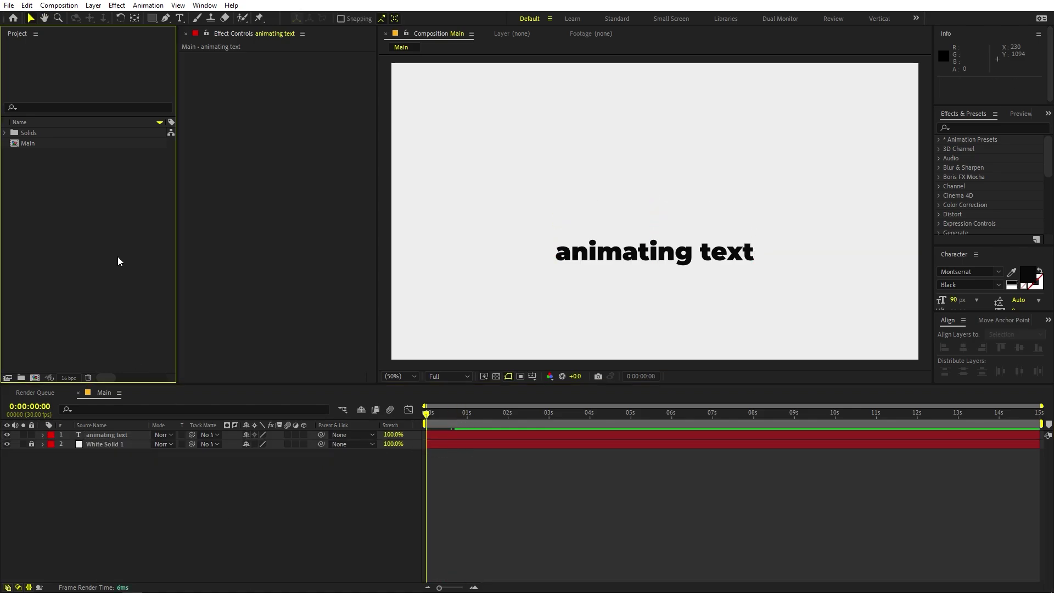
pyautogui.click(152, 18)
pyautogui.moveTo(443, 417); pyautogui.dragTo(486, 415)
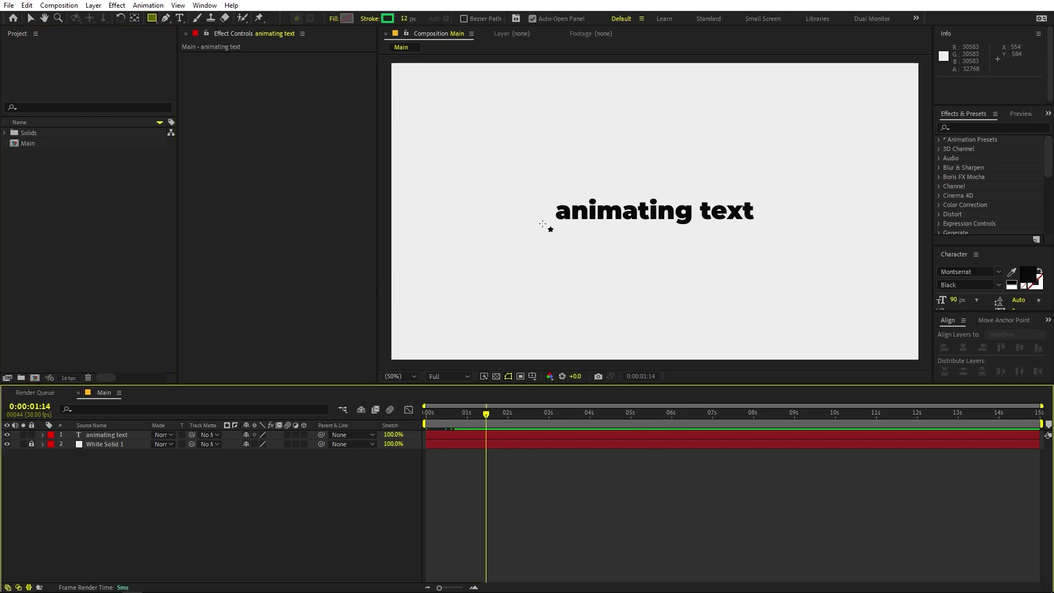
pyautogui.moveTo(508, 224)
pyautogui.mouseDown()
pyautogui.moveTo(637, 258)
pyautogui.moveTo(800, 272)
pyautogui.mouseUp()
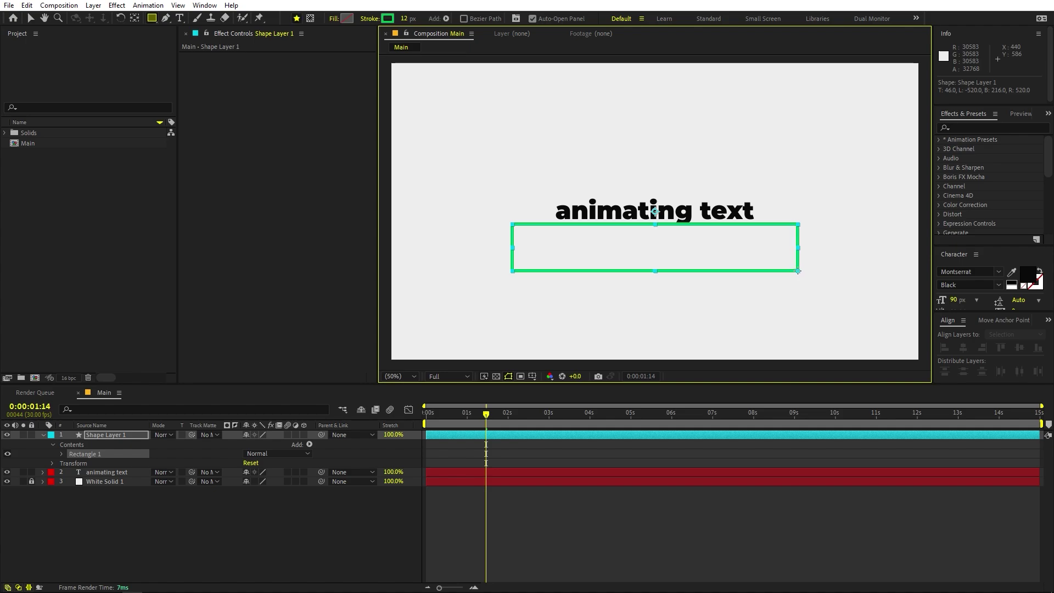
# Step: Give the rectangle a 0 px stroke and a magenta fill
pyautogui.moveTo(404, 19); pyautogui.dragTo(352, 32)
pyautogui.click(346, 19)
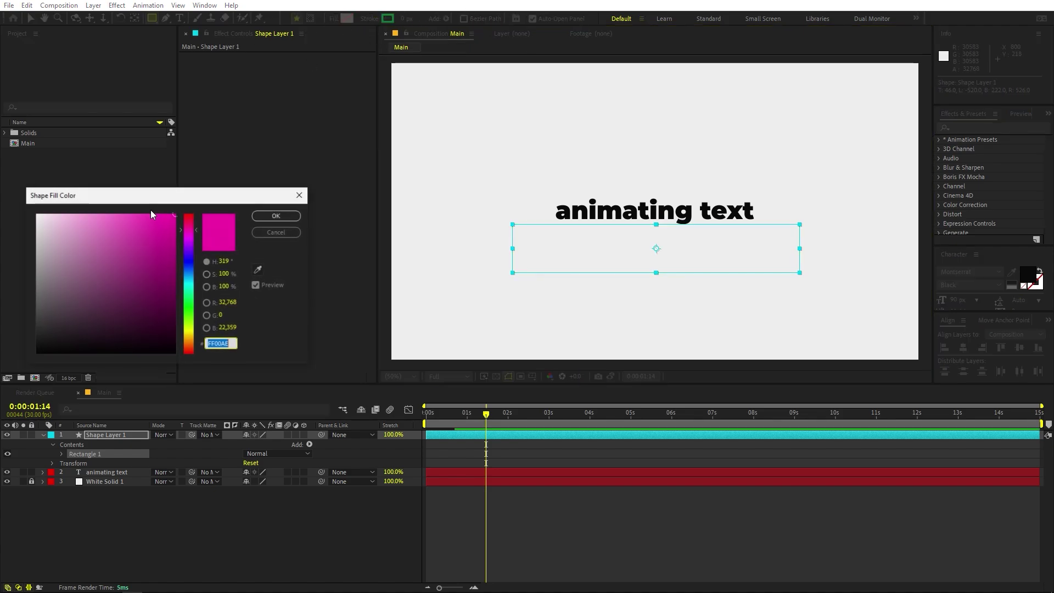
pyautogui.click(151, 209)
pyautogui.click(276, 216)
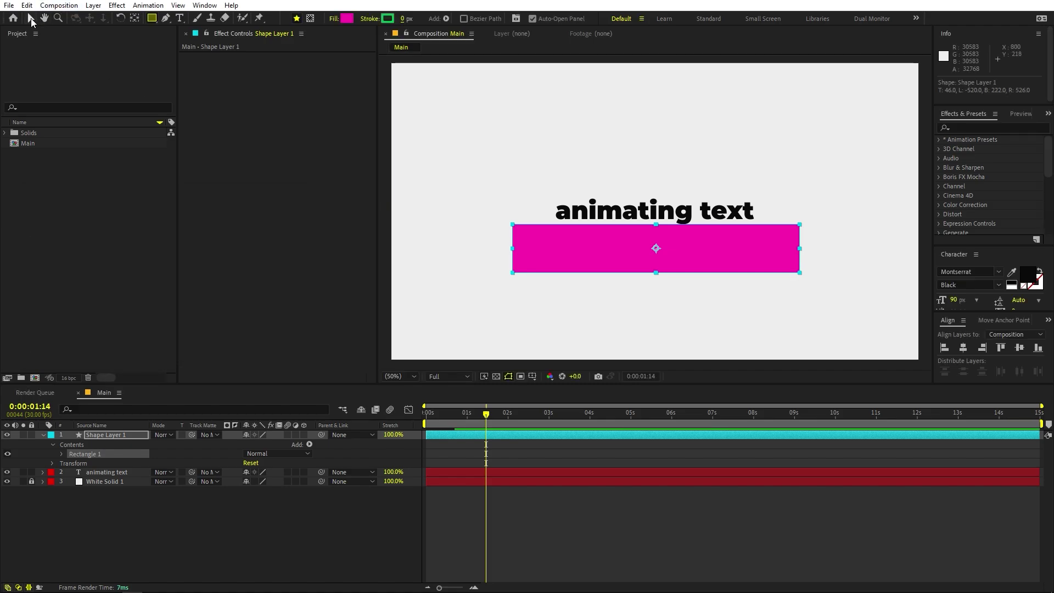
# Step: Nudge the rectangle slightly down clear of the text and make Shape Layer 1 the track matte of the "animating text" layer
pyautogui.press('v')
pyautogui.moveTo(738, 246); pyautogui.dragTo(738, 249)
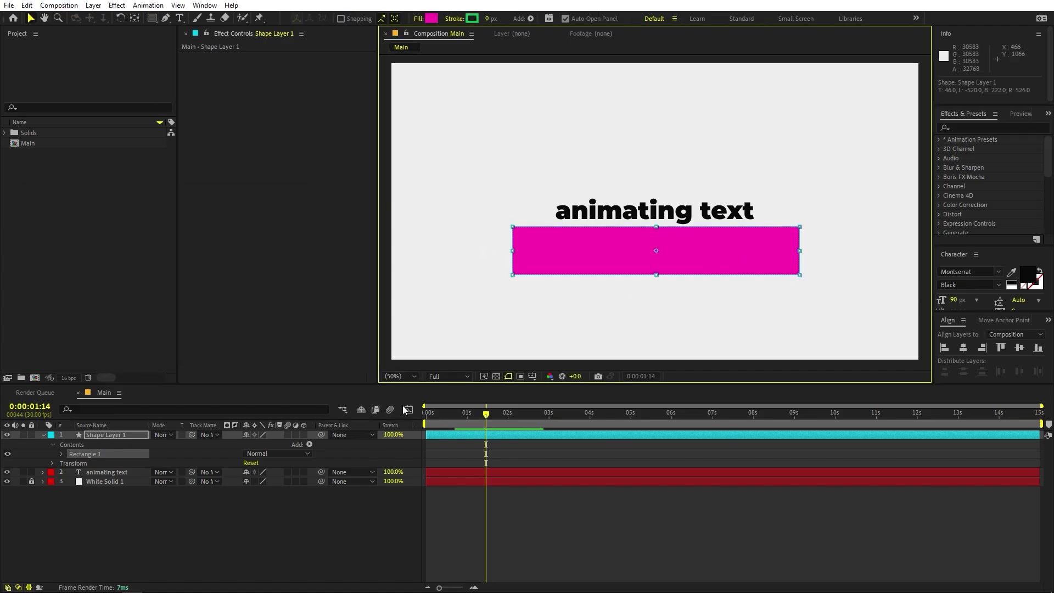
pyautogui.click(43, 435)
pyautogui.moveTo(192, 444); pyautogui.dragTo(117, 435)
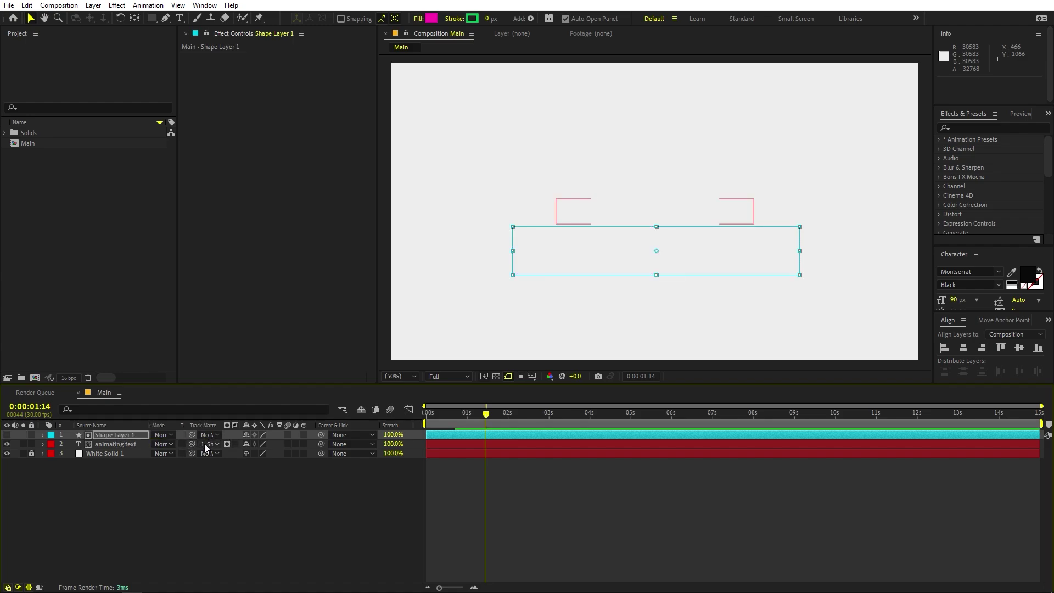
pyautogui.click(208, 444)
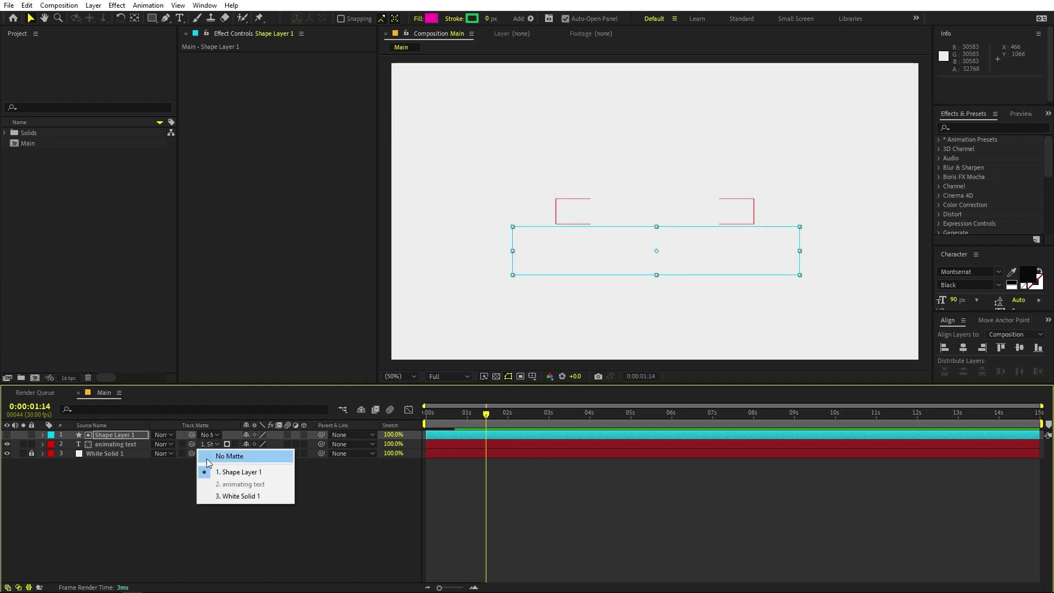
pyautogui.click(176, 484)
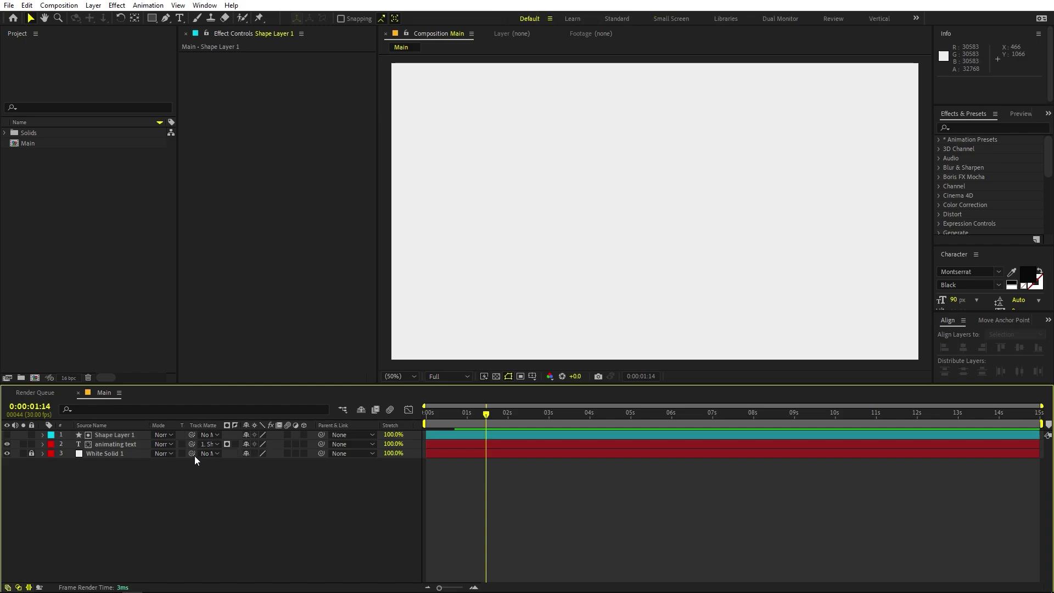
# Step: Invert the track matte on the "animating text" layer and preview the masked reveal from the start
pyautogui.click(226, 444)
pyautogui.press('space')
pyautogui.press('space')
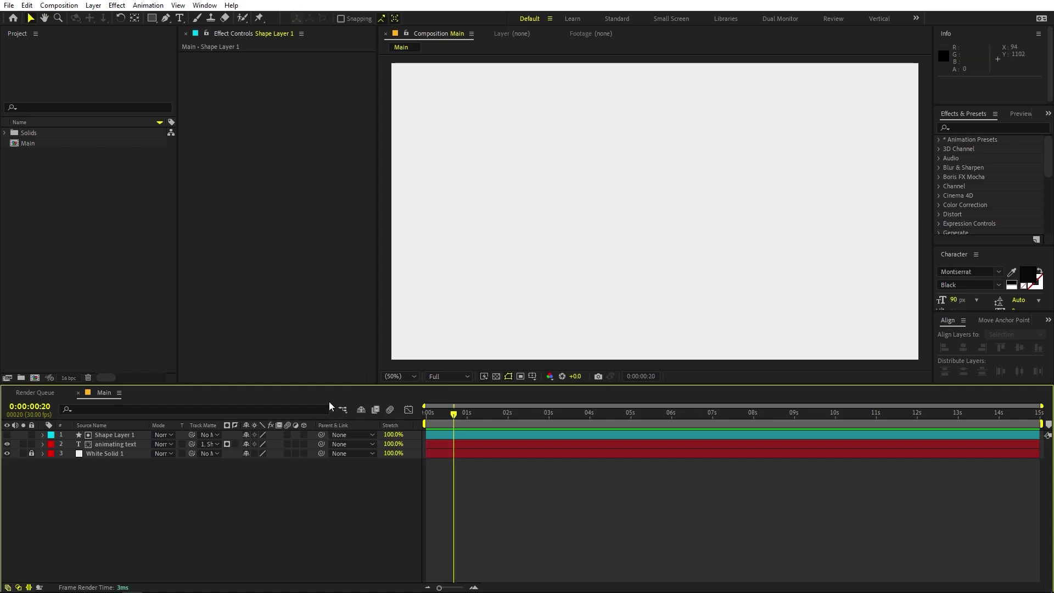
pyautogui.click(236, 444)
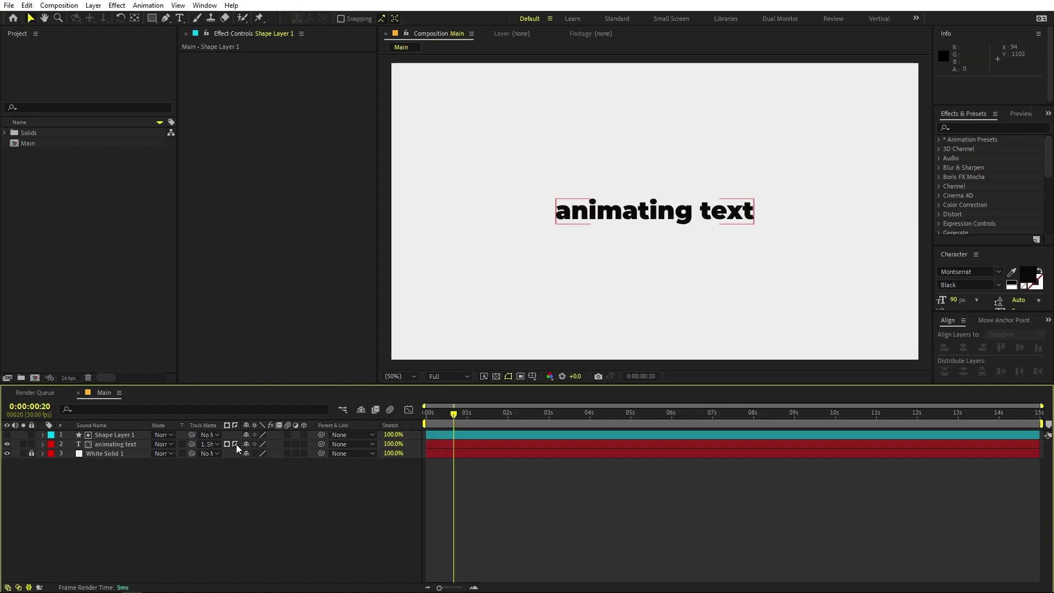
pyautogui.click(432, 413)
pyautogui.press('space')
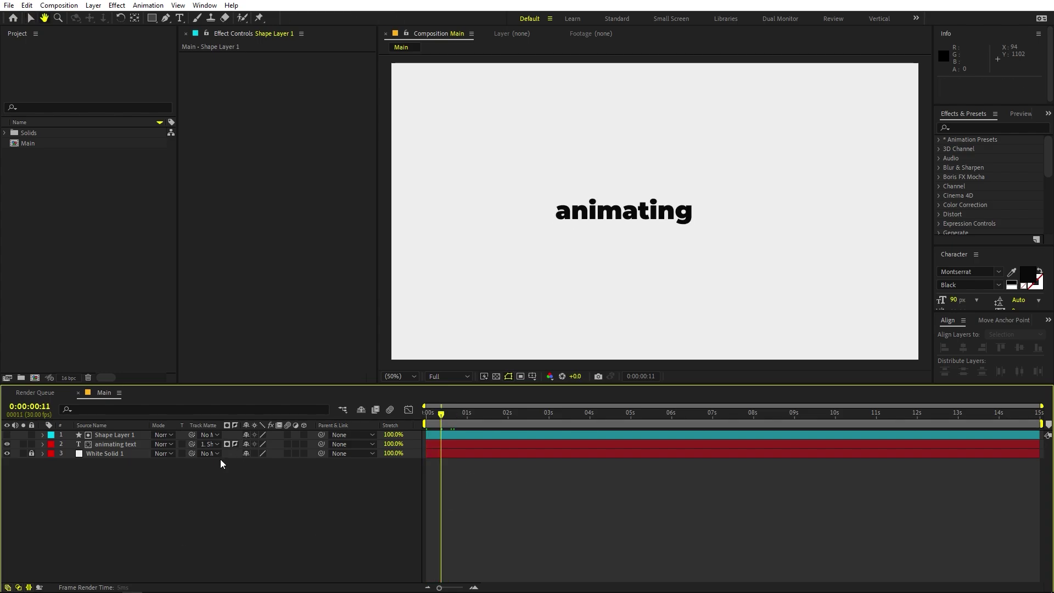
# Step: Hide and restore the timeline's Mode and Track Matte columns, and replay the text reveal from the first frame
pyautogui.click(18, 587)
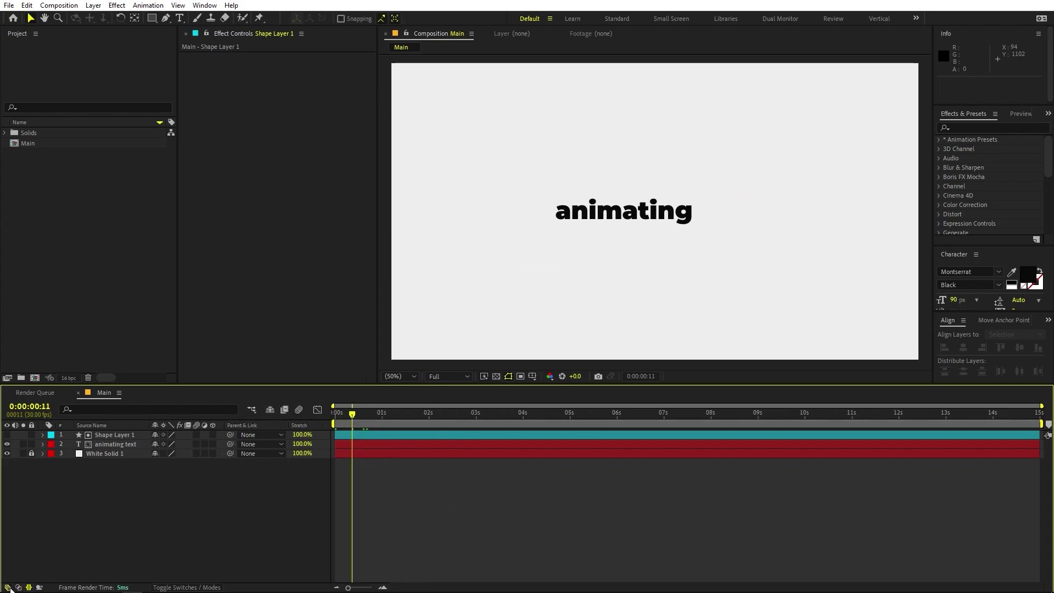
pyautogui.click(18, 587)
pyautogui.press('space')
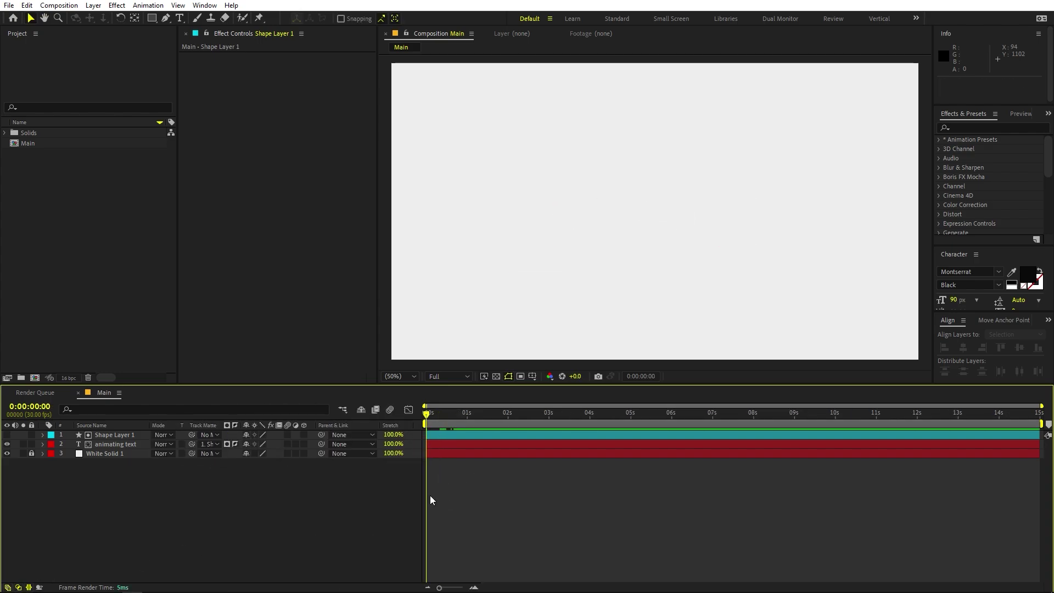
# Step: Add a separate text layer reading "like" above the end of the existing text
pyautogui.click(110, 315)
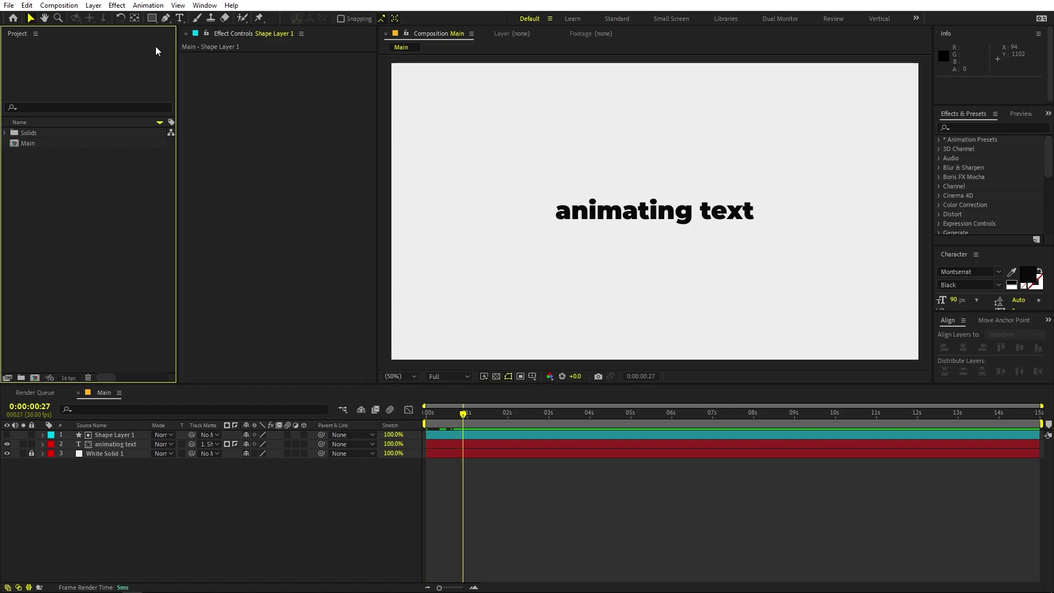
pyautogui.click(179, 18)
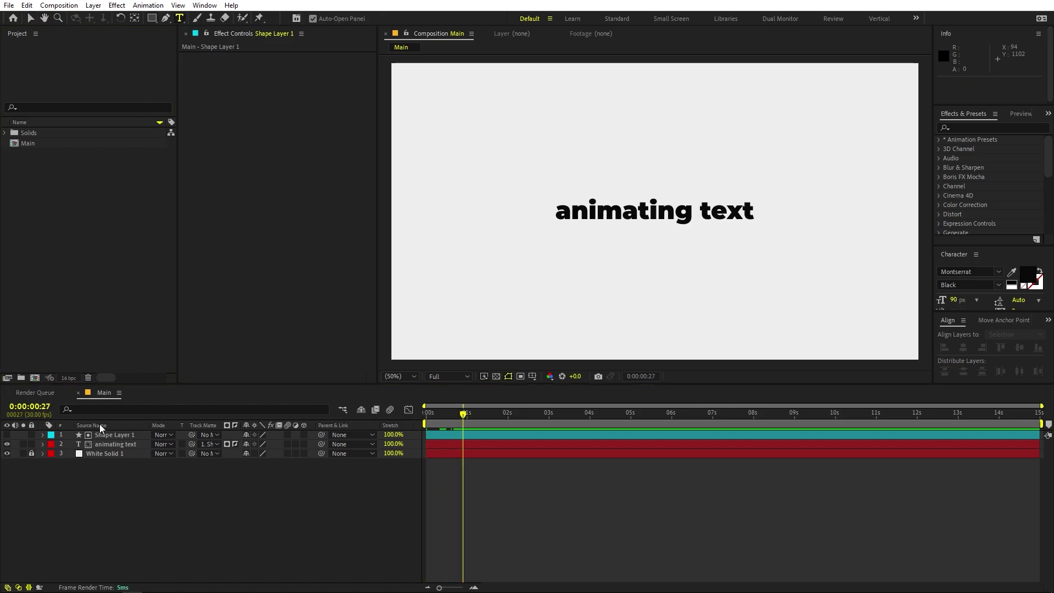
pyautogui.click(746, 172)
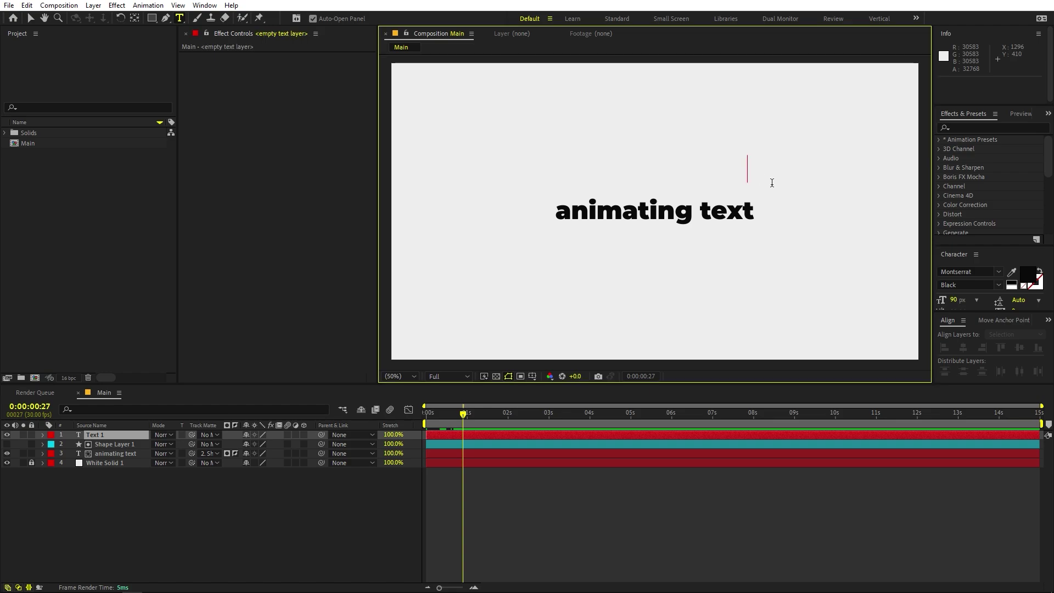
pyautogui.write('like')
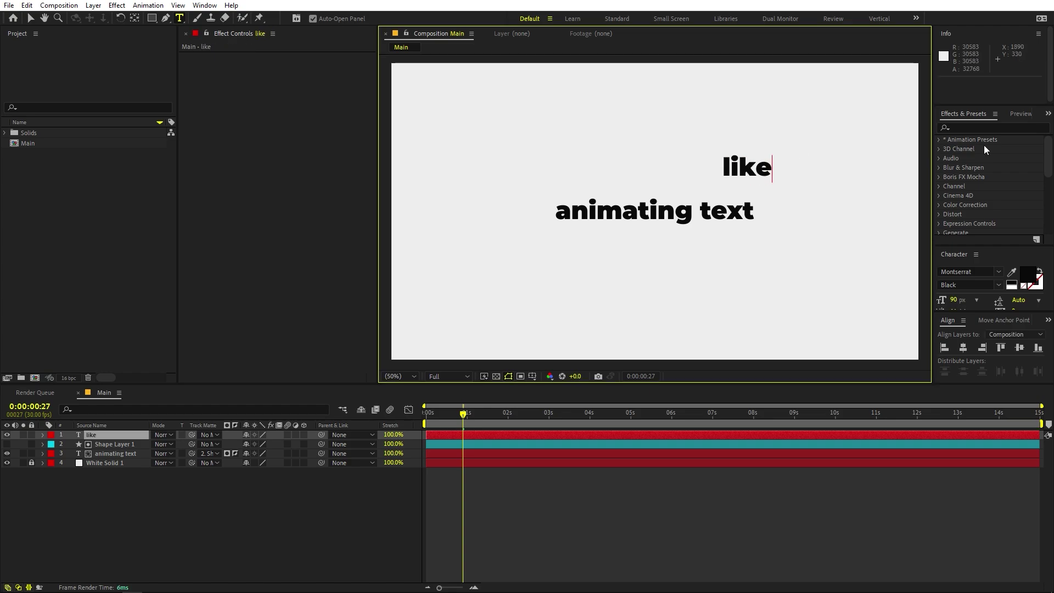
# Step: Change the colour of the word "like" to green 00D040
pyautogui.doubleClick(756, 167)
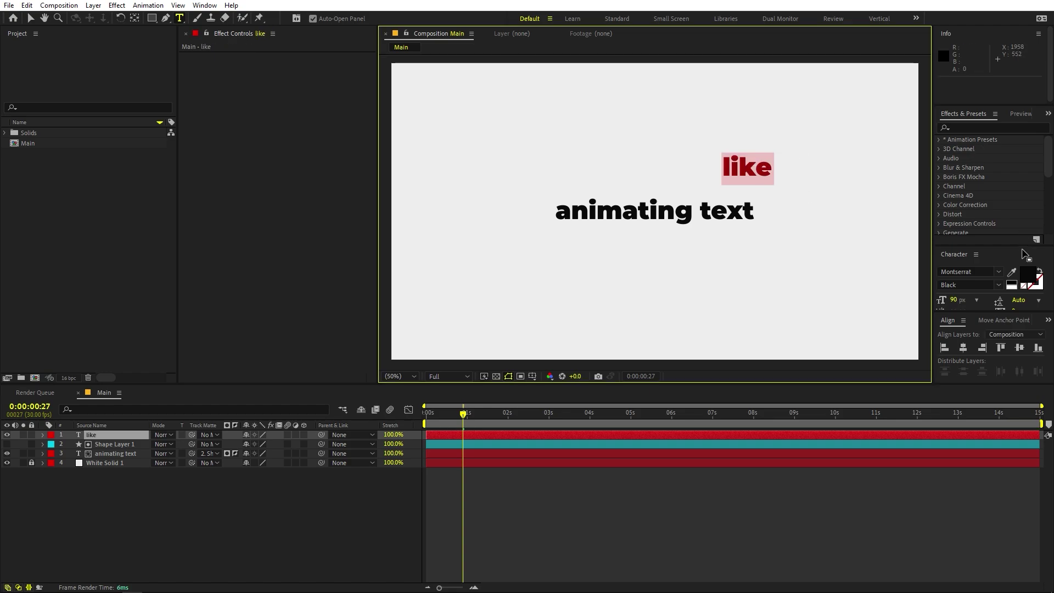
pyautogui.click(1030, 279)
pyautogui.click(189, 290)
pyautogui.click(165, 264)
pyautogui.moveTo(166, 264); pyautogui.dragTo(174, 214)
pyautogui.moveTo(194, 301); pyautogui.dragTo(196, 300)
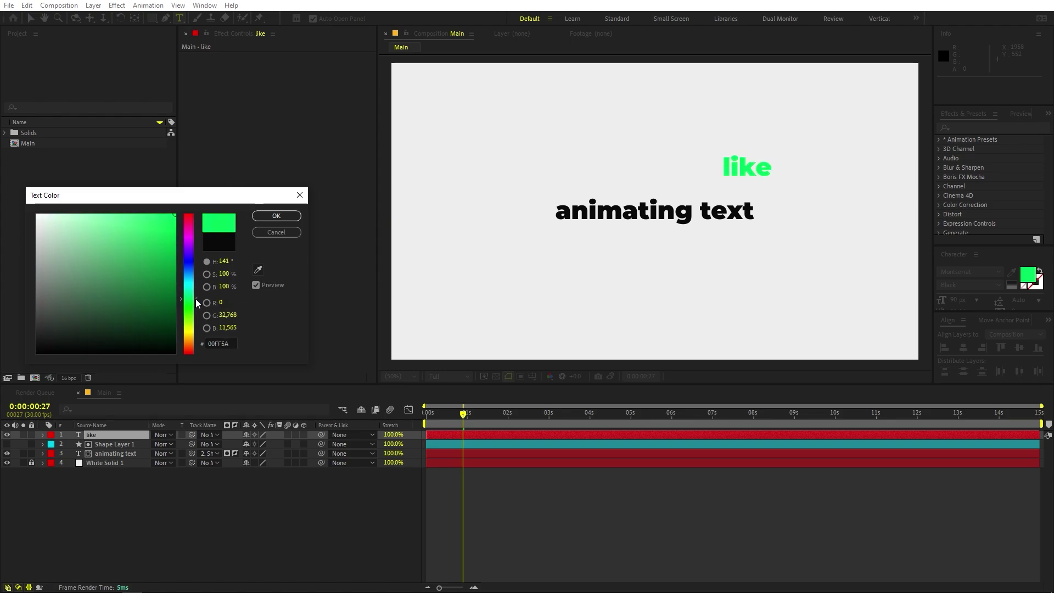
pyautogui.click(176, 240)
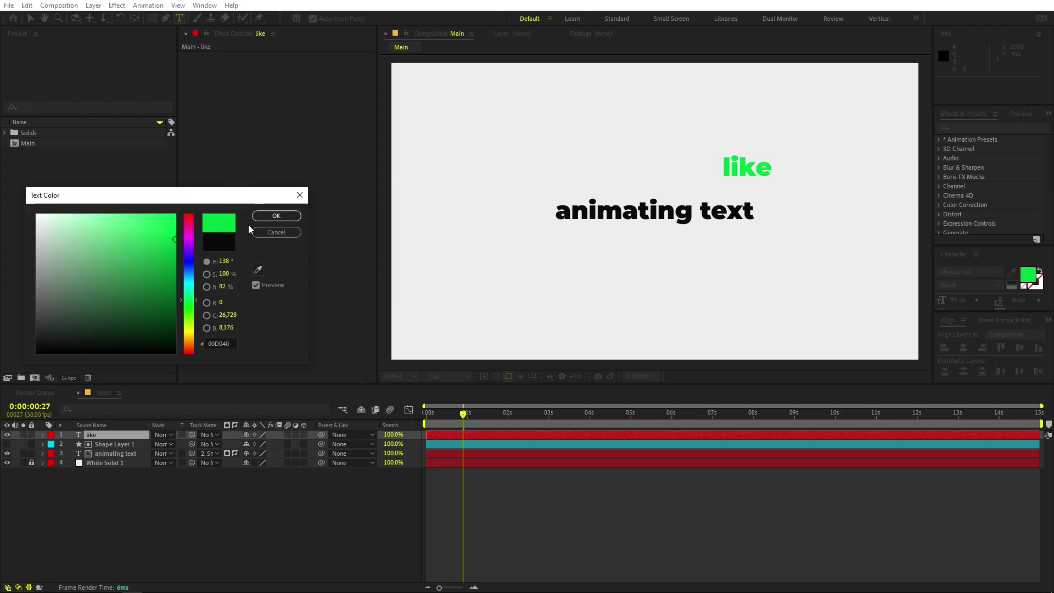
pyautogui.click(266, 215)
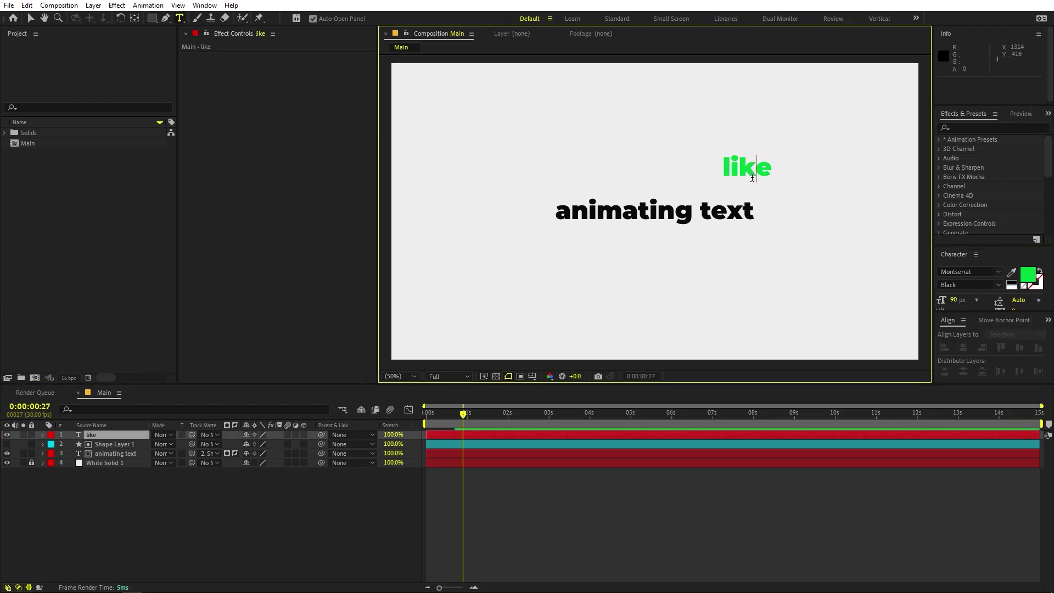
# Step: Set the font style of the word "like" to Bold
pyautogui.click(31, 18)
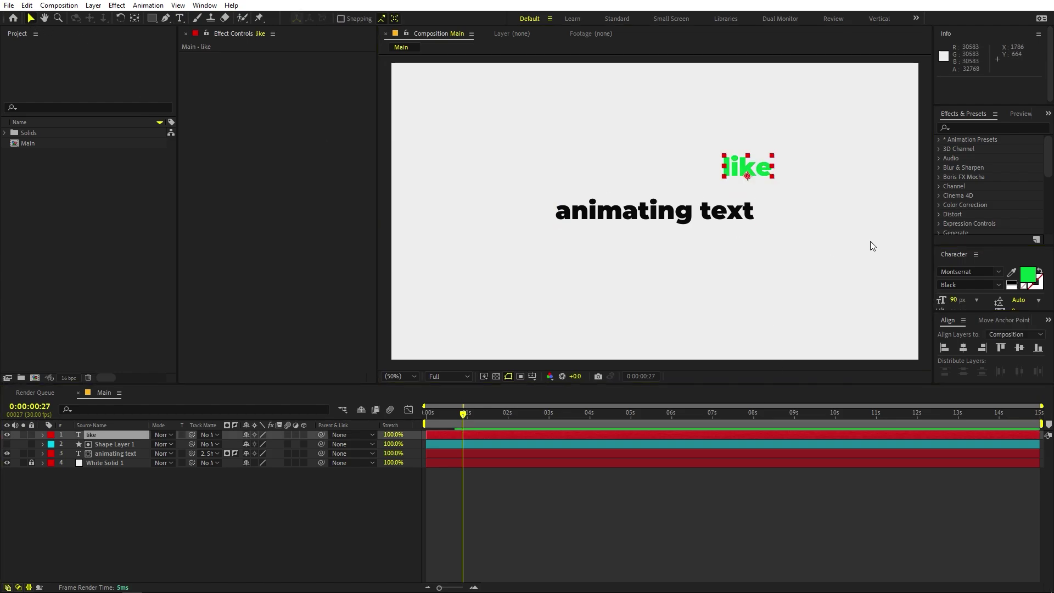
pyautogui.doubleClick(729, 169)
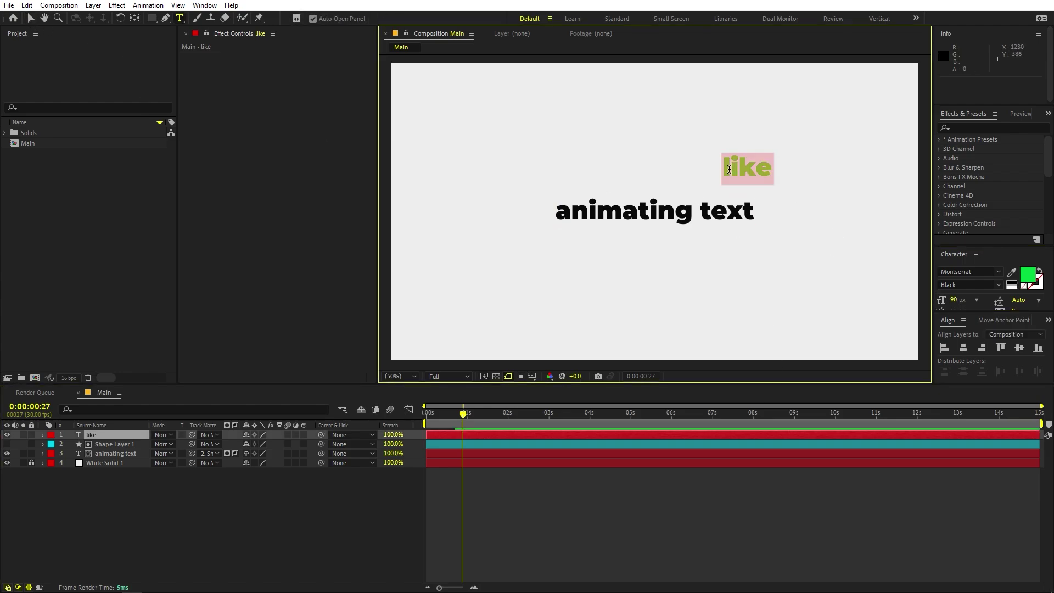
pyautogui.click(998, 284)
pyautogui.click(955, 440)
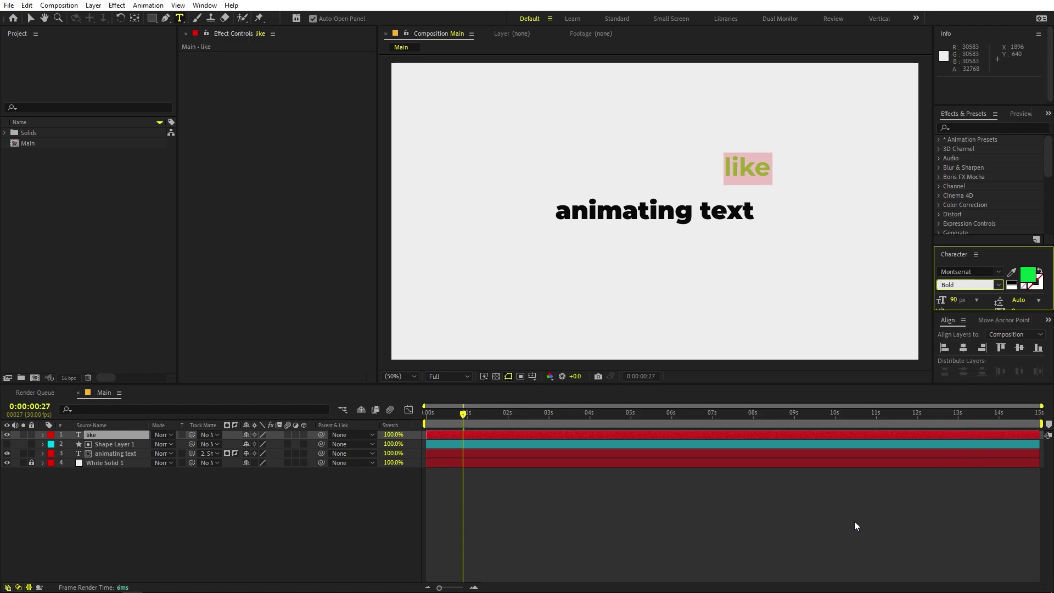
pyautogui.click(854, 522)
# Step: Move the "like" text to position 1356, 478, just above the end of the word "text"
pyautogui.click(30, 19)
pyautogui.moveTo(757, 169); pyautogui.dragTo(770, 187)
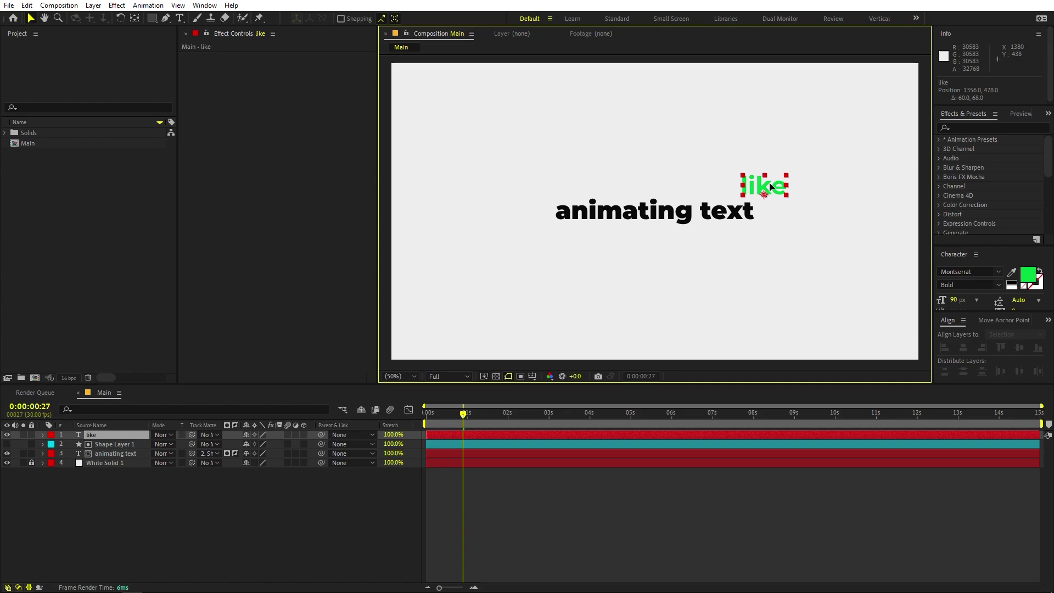
pyautogui.click(554, 486)
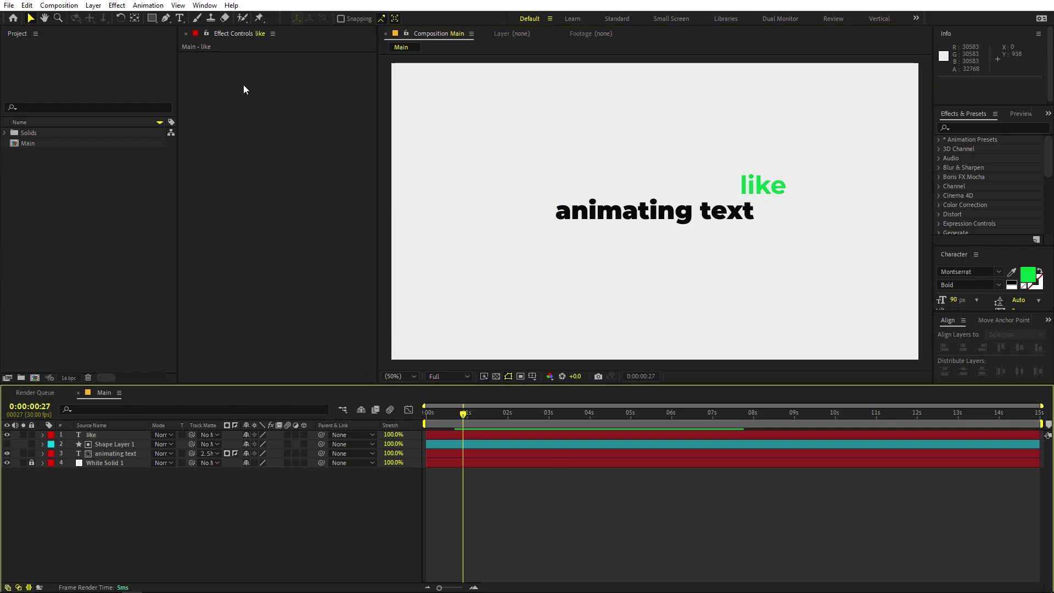
# Step: Draw an open three-point caret about 62 px wide with the Pen tool, just below the end of "text"
pyautogui.click(165, 18)
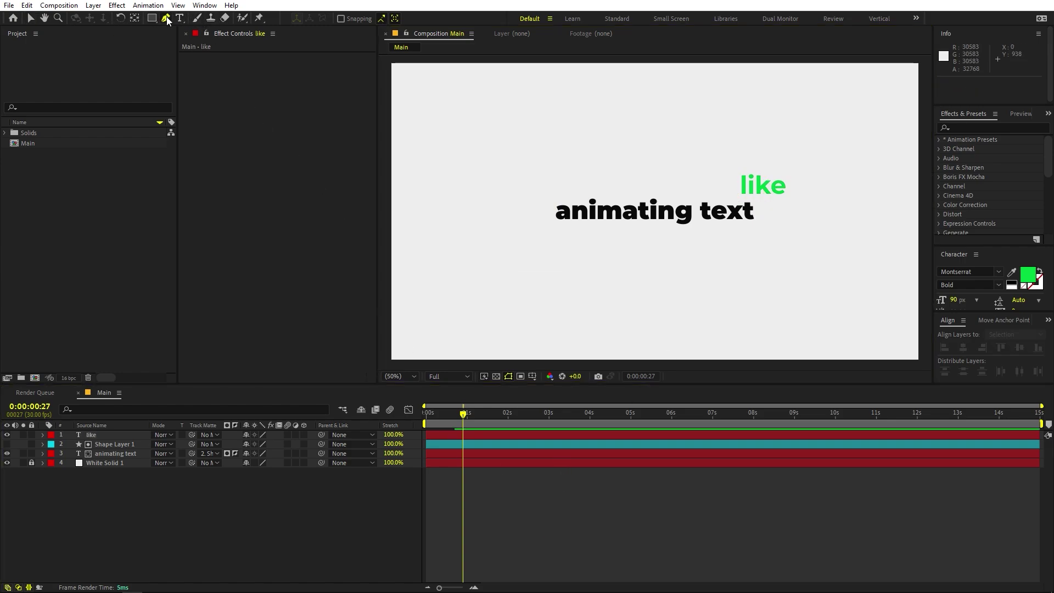
pyautogui.scroll(1, 793, 269)
pyautogui.press('space')
pyautogui.moveTo(719, 236); pyautogui.dragTo(409, 238)
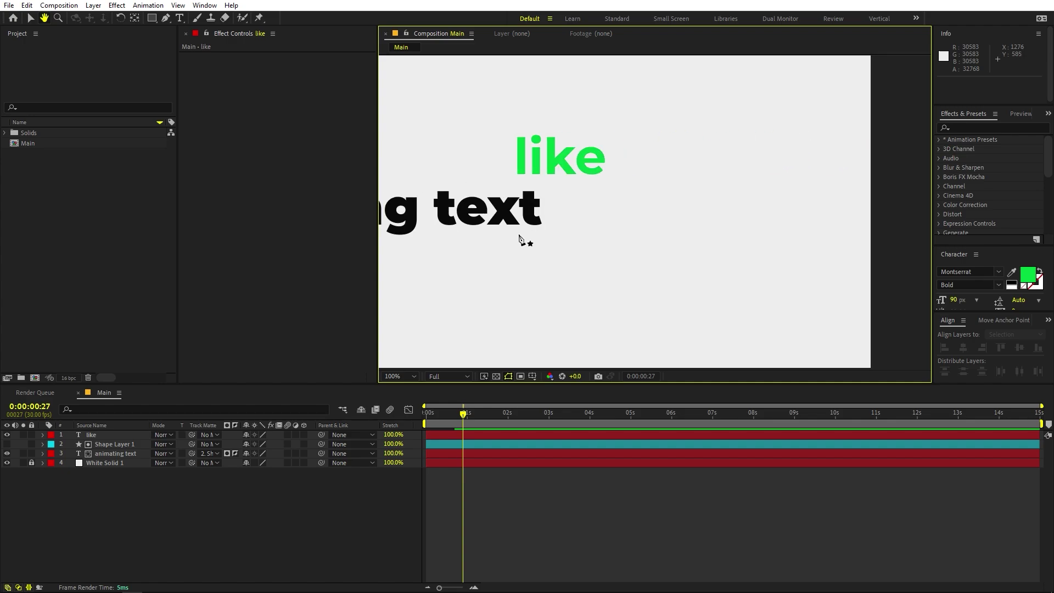
pyautogui.press('g')
pyautogui.click(541, 262)
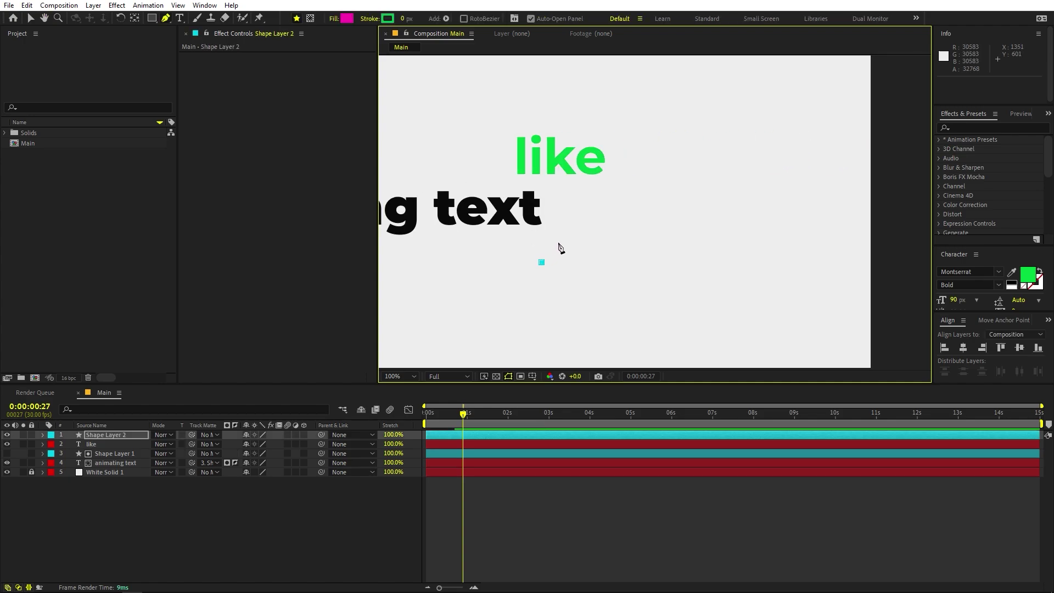
pyautogui.click(556, 241)
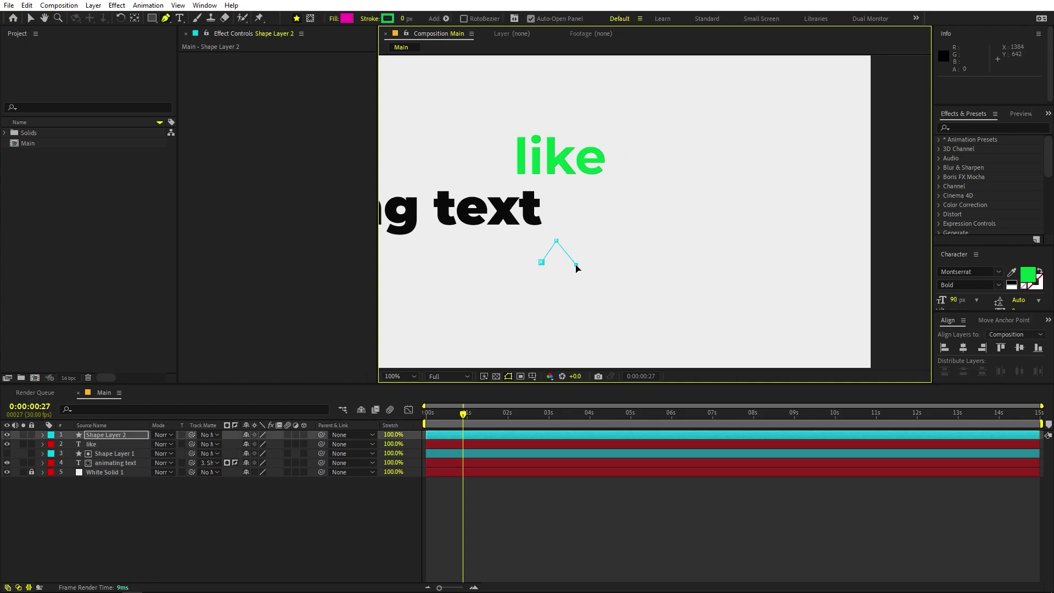
pyautogui.moveTo(576, 265); pyautogui.dragTo(573, 264)
# Step: Remove the caret's fill and set its stroke width to 13 px
pyautogui.click(334, 18)
pyautogui.click(90, 135)
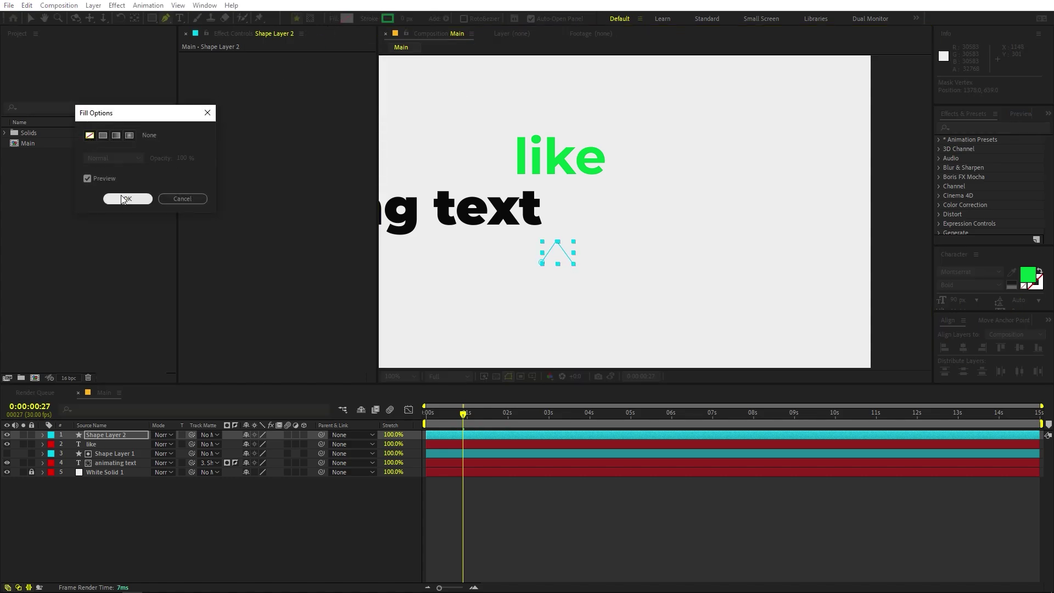
pyautogui.click(124, 198)
pyautogui.moveTo(408, 18); pyautogui.dragTo(417, 25)
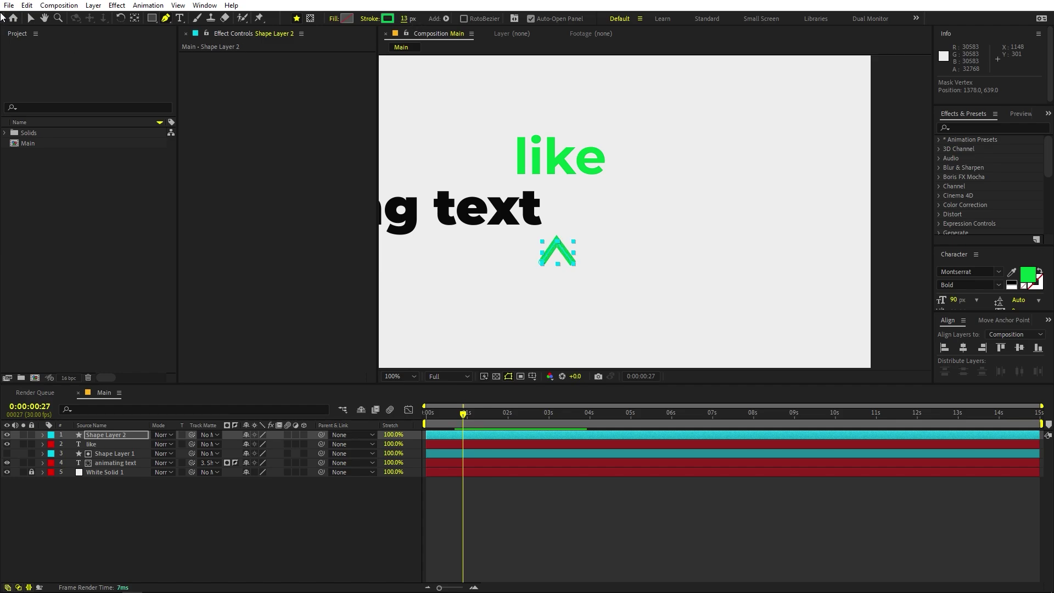
# Step: Keyframe the scale of the caret and "like" layers from 0% at 0:00:00:00 to 100% at 0:00:00:27
pyautogui.press('v')
pyautogui.keyDown('ctrl'); pyautogui.click(87, 444); pyautogui.keyUp('ctrl')
pyautogui.press('s')
pyautogui.click(70, 445)
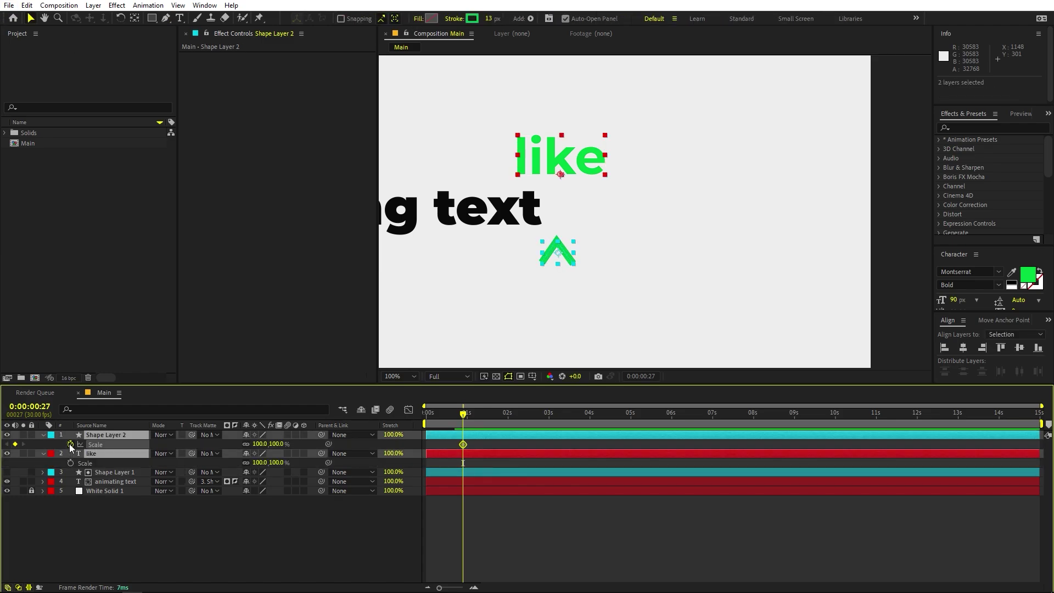
pyautogui.press('Home')
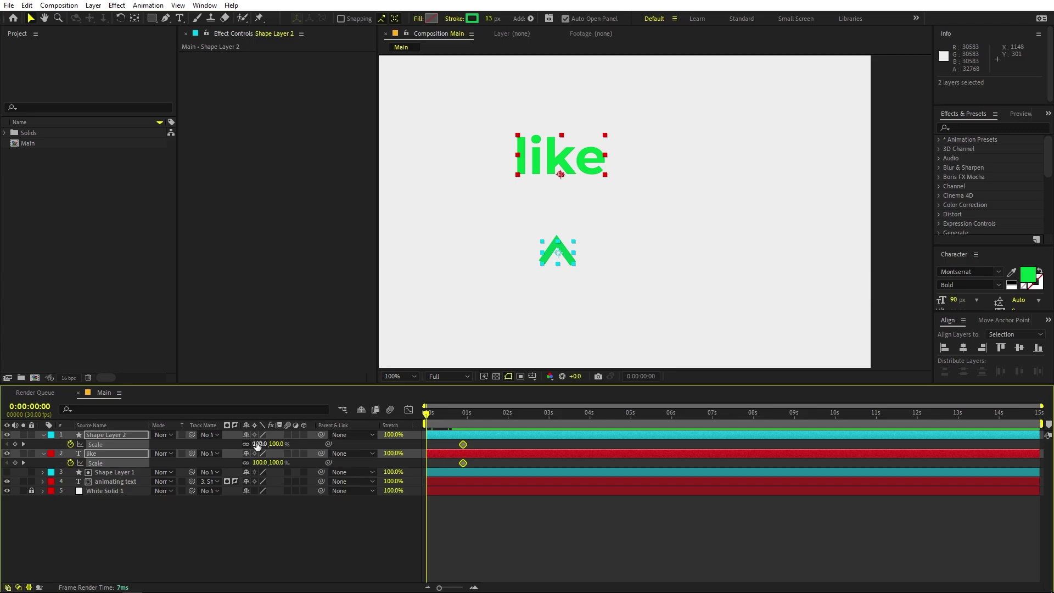
pyautogui.write('0')
pyautogui.press('Return')
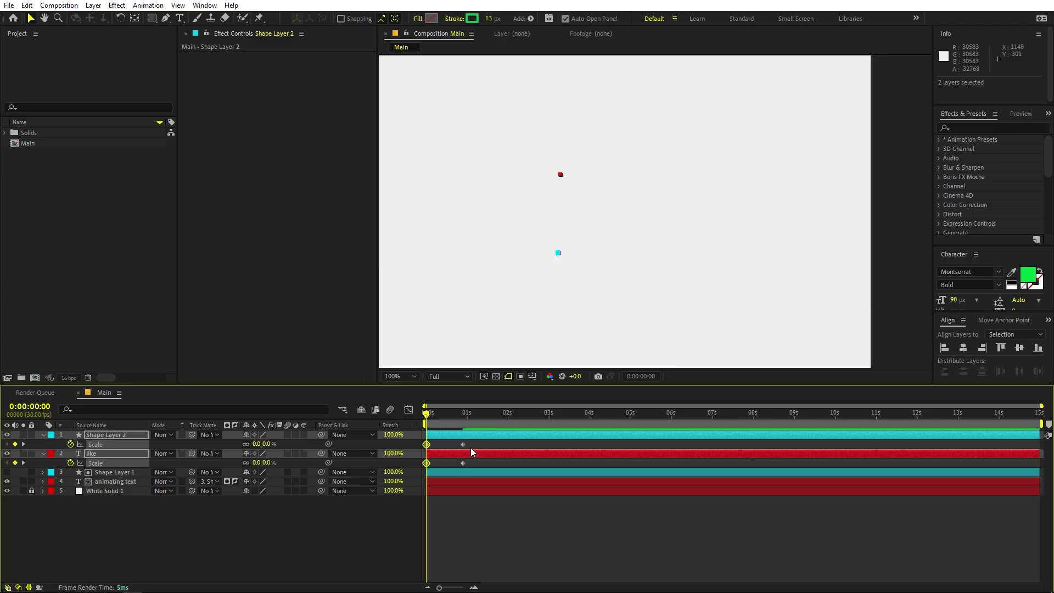
# Step: Add position keyframes to the caret and "like" layers and place them at 0:00:00:27, level with the final scale keyframes
pyautogui.press('p')
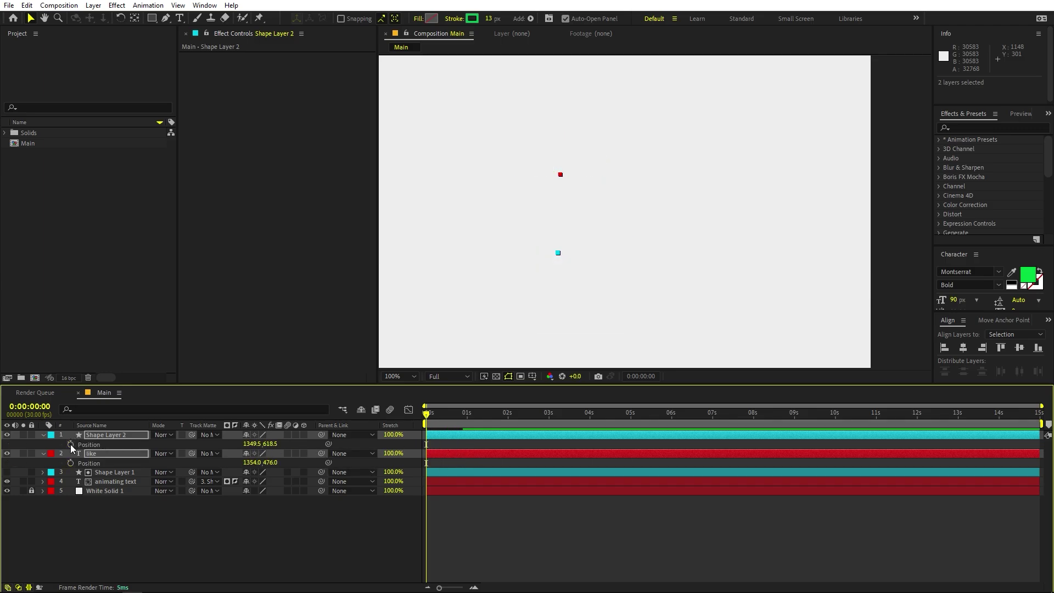
pyautogui.press('p')
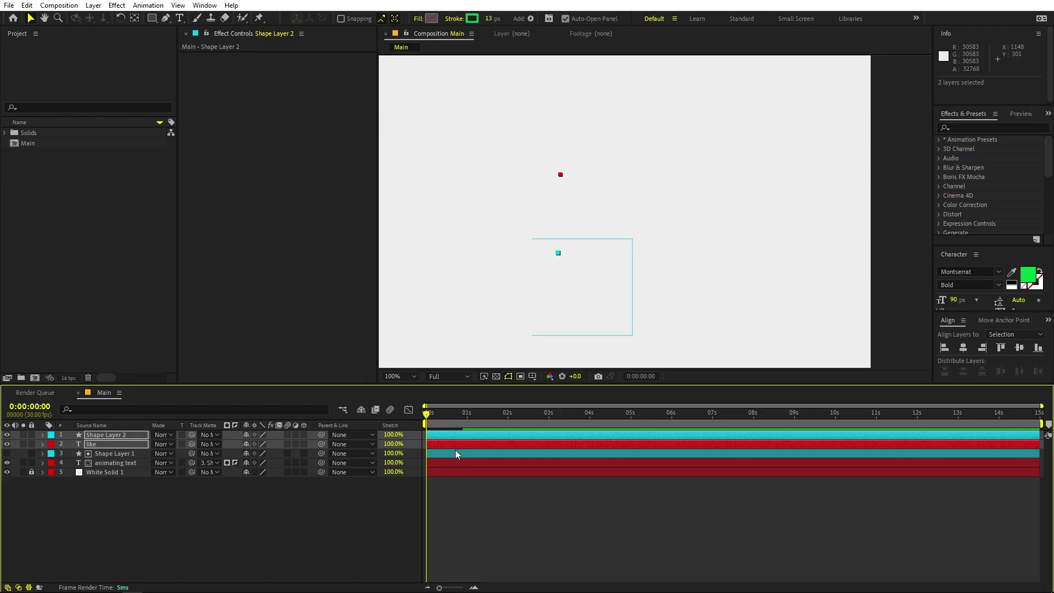
pyautogui.press('u')
pyautogui.click(427, 443)
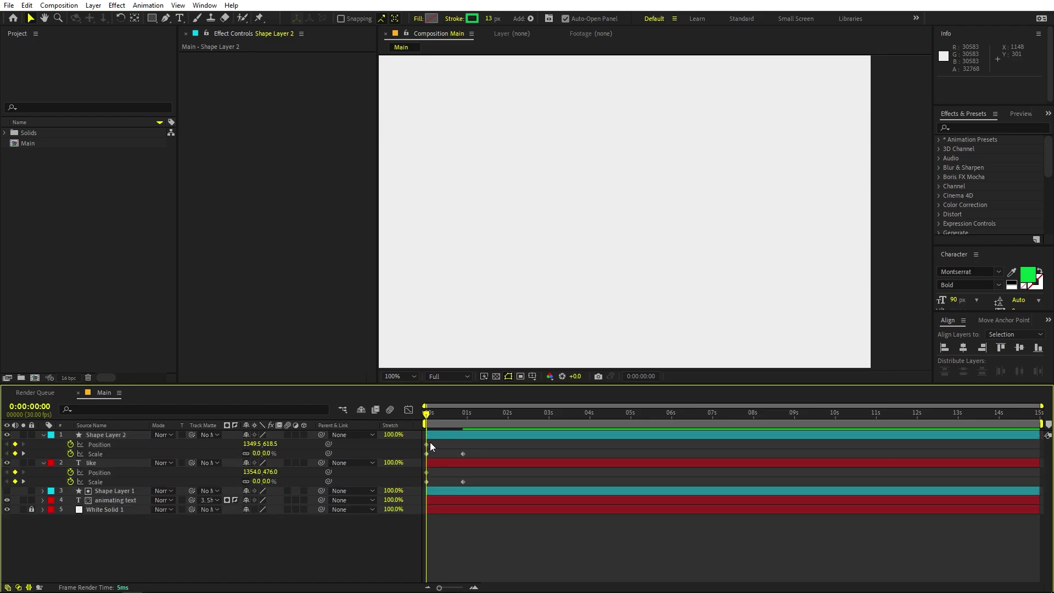
pyautogui.keyDown('shift'); pyautogui.click(426, 472); pyautogui.keyUp('shift')
pyautogui.moveTo(427, 472); pyautogui.dragTo(463, 473)
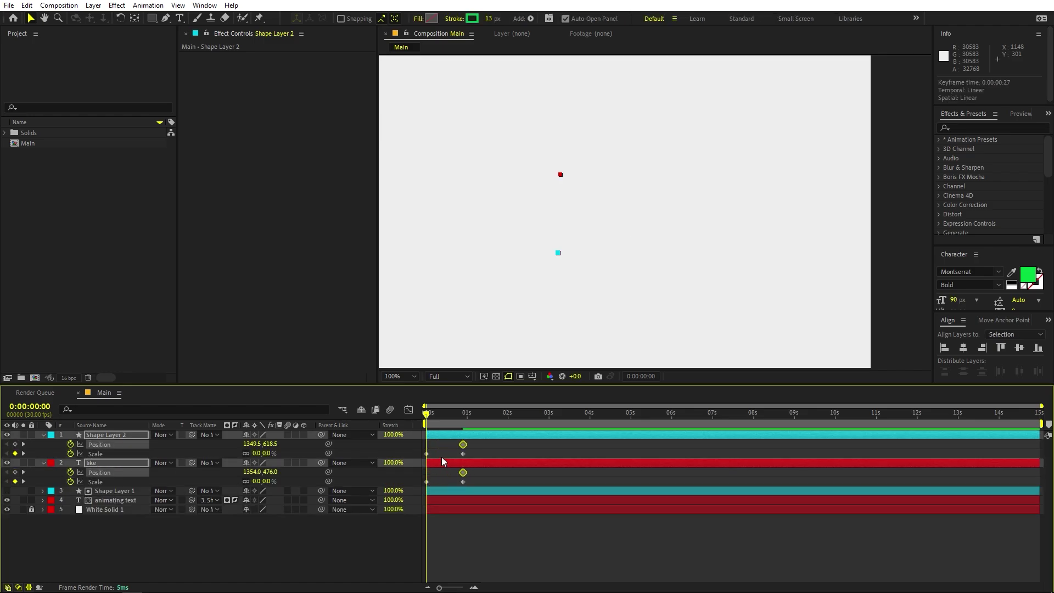
# Step: Keyframe both layers' starting positions 40 px lower at 0:00:00:00
pyautogui.hotkey('shift', 'Down')
pyautogui.hotkey('shift', 'Down')
pyautogui.hotkey('shift', 'Down')
pyautogui.hotkey('shift', 'Down')
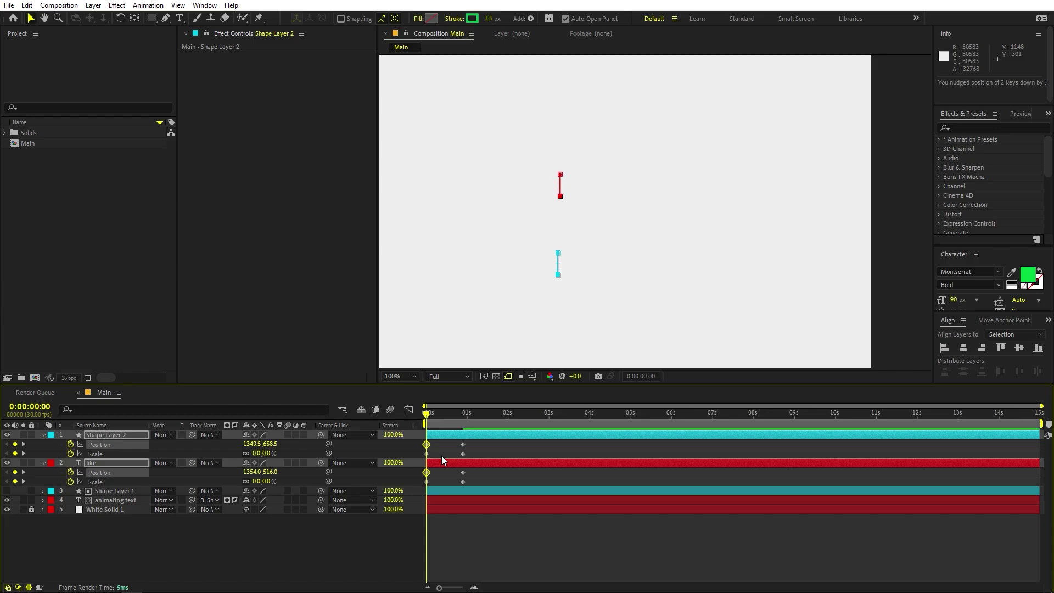
# Step: Apply Easy Ease to all position and scale keyframes of both layers and reshape their speed curves to peak near the start
pyautogui.moveTo(483, 441); pyautogui.dragTo(425, 487)
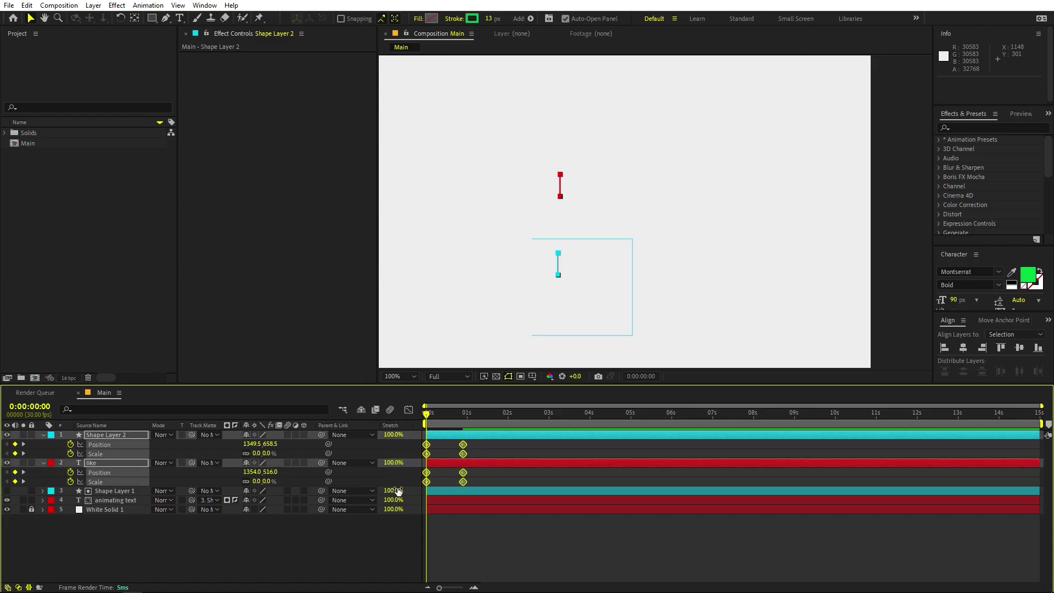
pyautogui.press('F9')
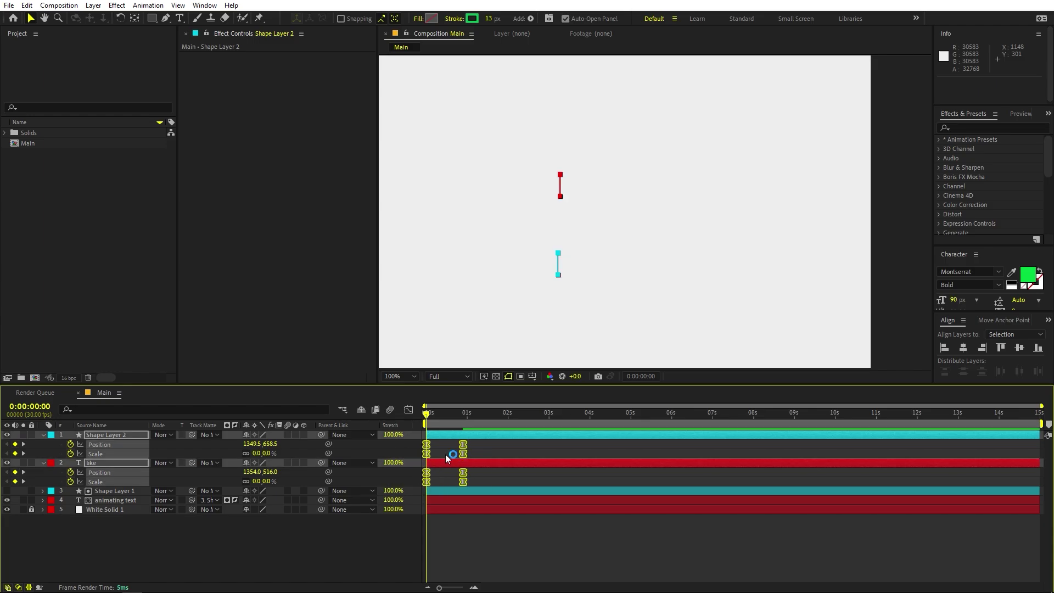
pyautogui.click(408, 409)
pyautogui.click(622, 575)
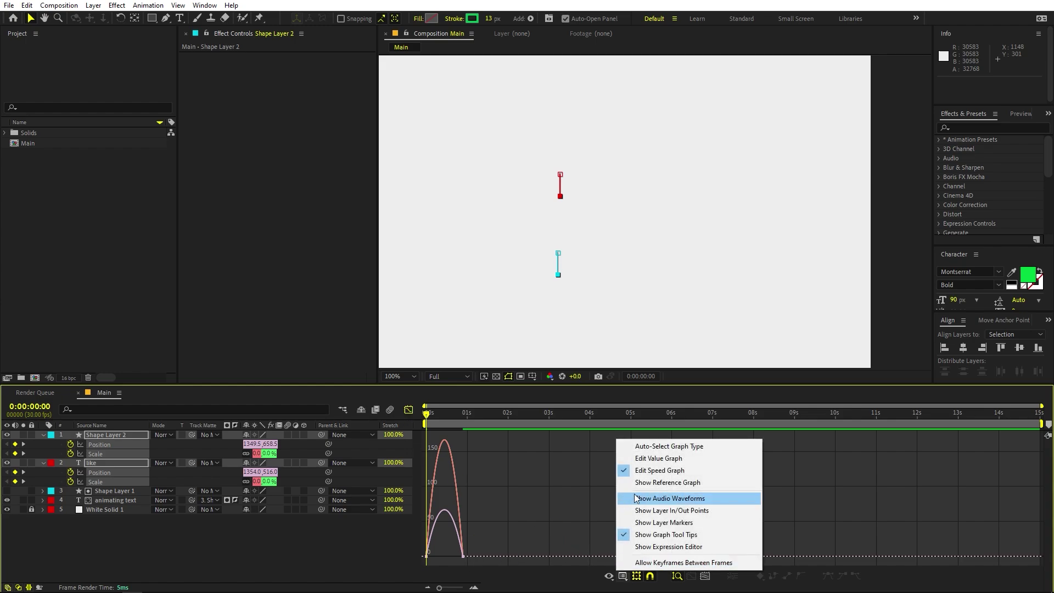
pyautogui.click(504, 532)
pyautogui.click(445, 551)
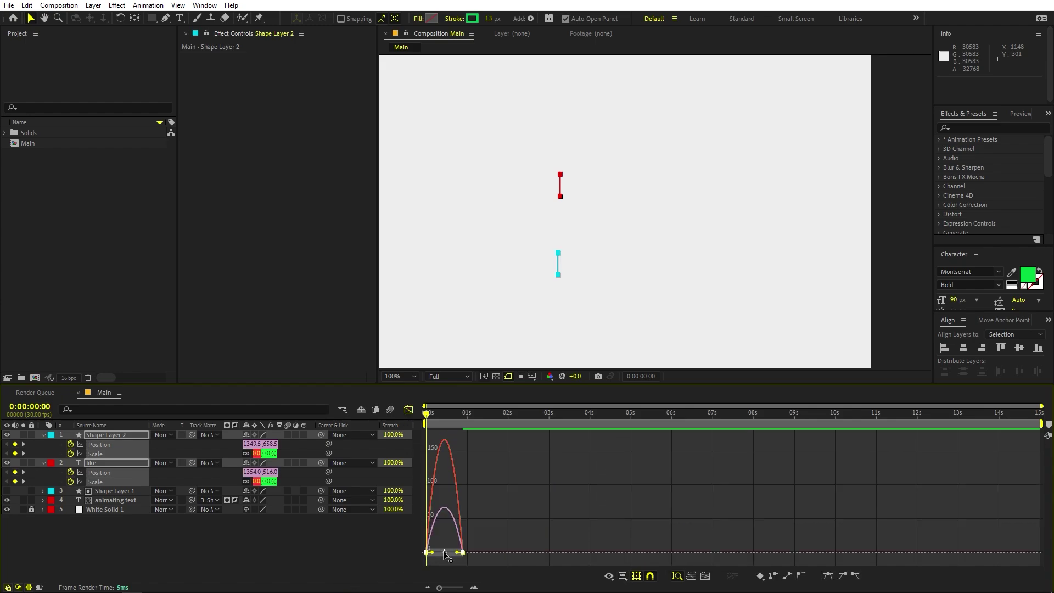
pyautogui.moveTo(457, 556); pyautogui.dragTo(420, 555)
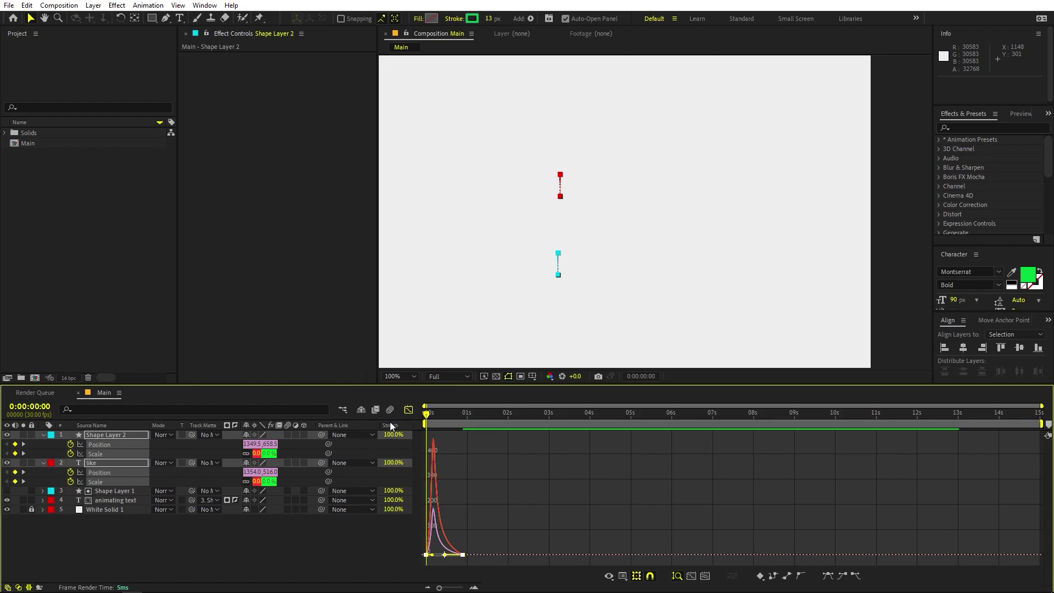
pyautogui.click(409, 409)
pyautogui.click(547, 538)
pyautogui.press('space')
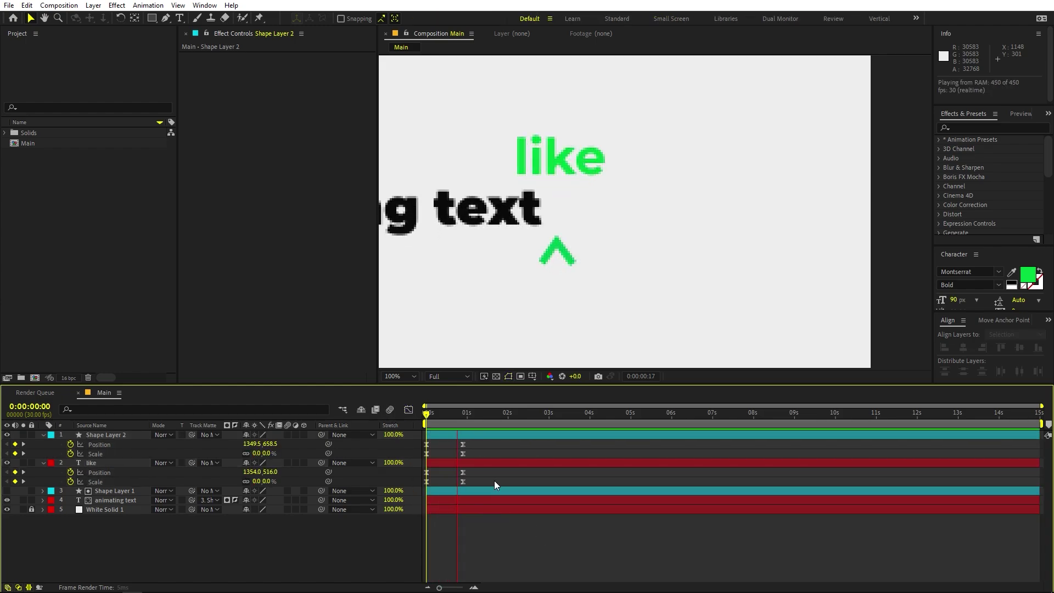
# Step: Shorten the caret and "like" animations to about 10 frames, start both layers at 0:00:02:29, and preview the whole composition
pyautogui.moveTo(471, 442)
pyautogui.mouseDown()
pyautogui.moveTo(448, 481)
pyautogui.moveTo(447, 449)
pyautogui.moveTo(437, 449)
pyautogui.moveTo(602, 438)
pyautogui.mouseUp()
pyautogui.press('space')
pyautogui.click(399, 376)
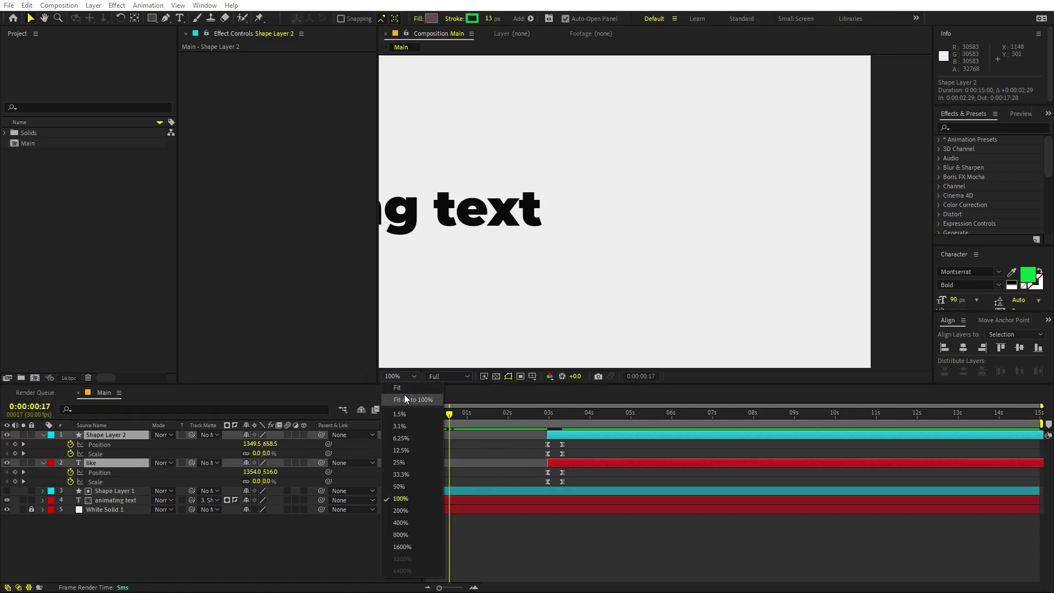
pyautogui.click(406, 397)
pyautogui.press('space')
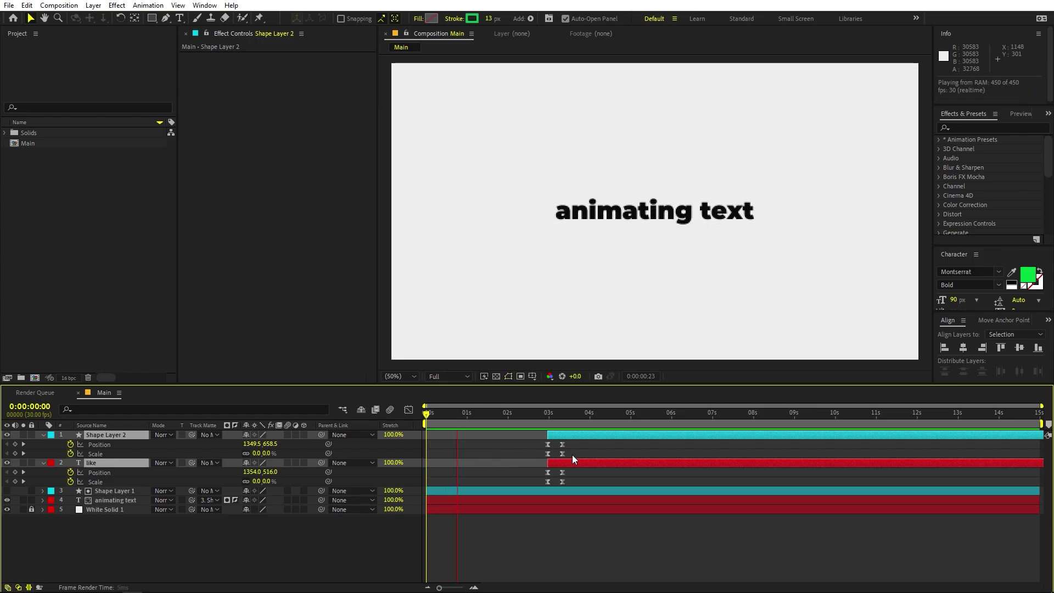
# Step: Shift the caret and "like" layers to start at 0:00:00:15, just as the main text finishes revealing, and preview the timing
pyautogui.moveTo(566, 436); pyautogui.dragTo(476, 446)
pyautogui.click(425, 429)
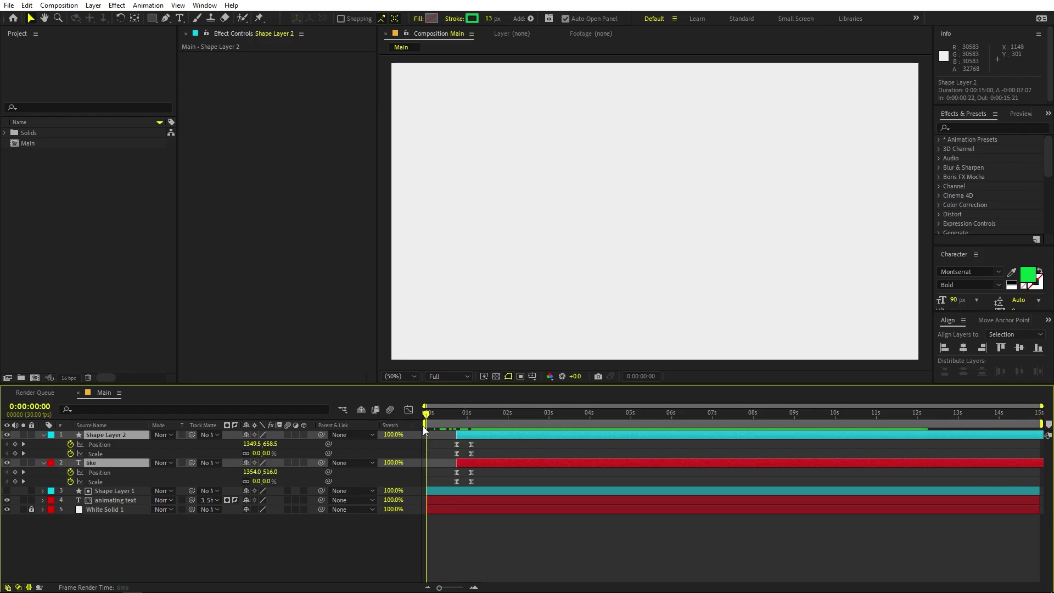
pyautogui.press('space')
pyautogui.press('space')
pyautogui.press('space')
pyautogui.press('space')
pyautogui.click(442, 417)
pyautogui.moveTo(444, 430); pyautogui.dragTo(453, 434)
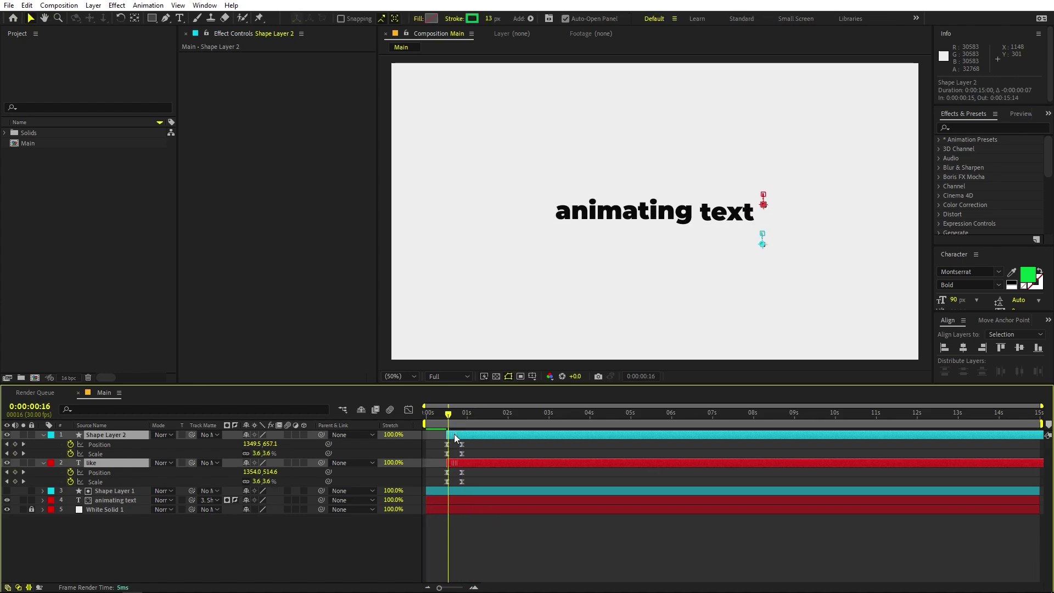
pyautogui.press('space')
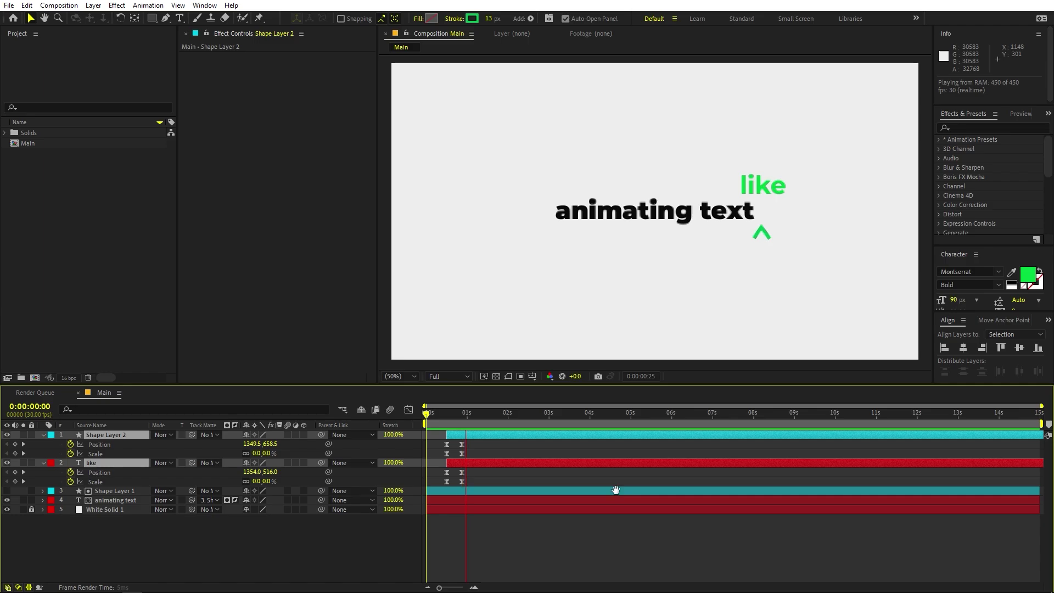
pyautogui.click(603, 541)
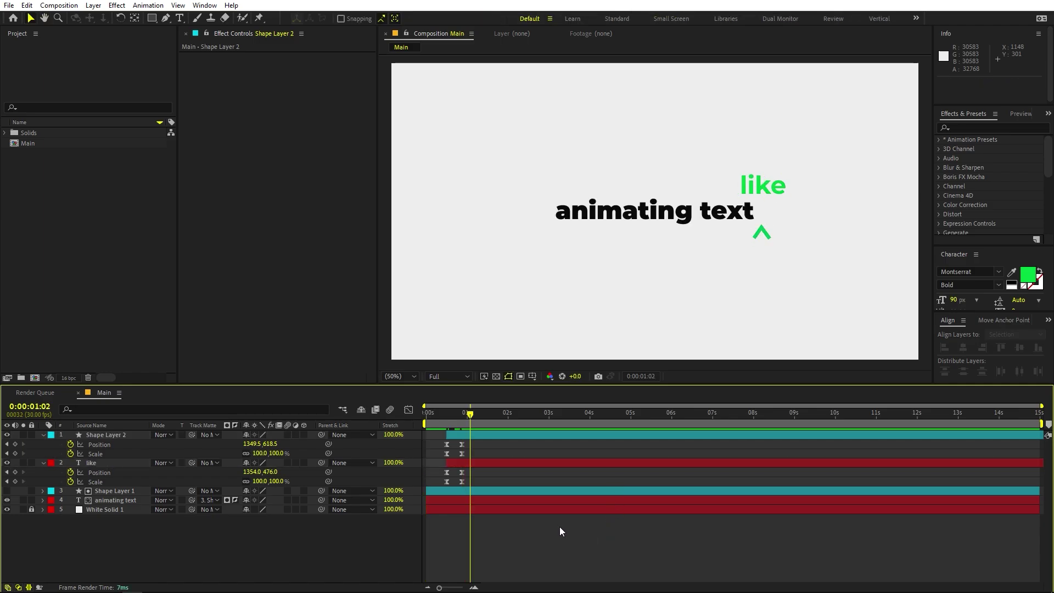
# Step: Collapse the keyframed properties of the caret and "like" layers
pyautogui.click(43, 435)
pyautogui.click(38, 463)
pyautogui.click(48, 444)
pyautogui.click(44, 444)
pyautogui.click(43, 444)
pyautogui.click(137, 555)
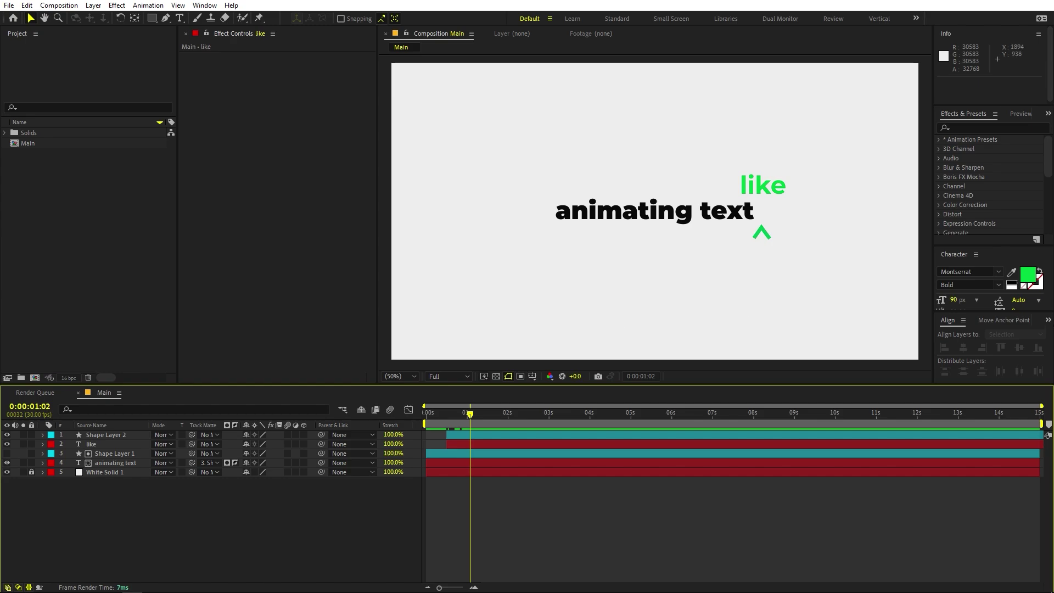
# Step: Add a separate text layer reading "this" in the empty area below "animating text"
pyautogui.click(179, 18)
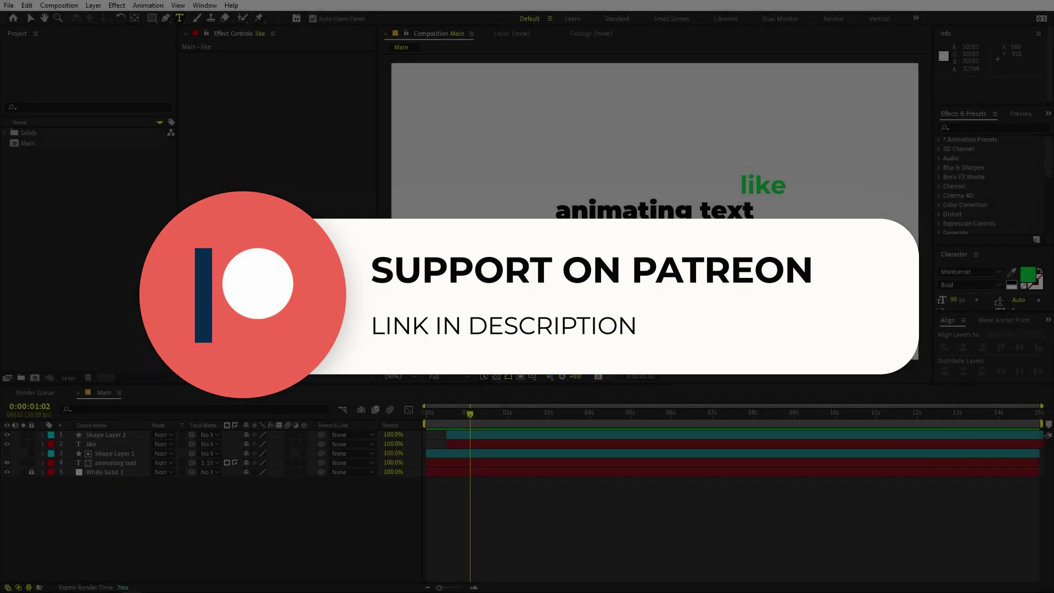
pyautogui.click(546, 317)
pyautogui.write('this')
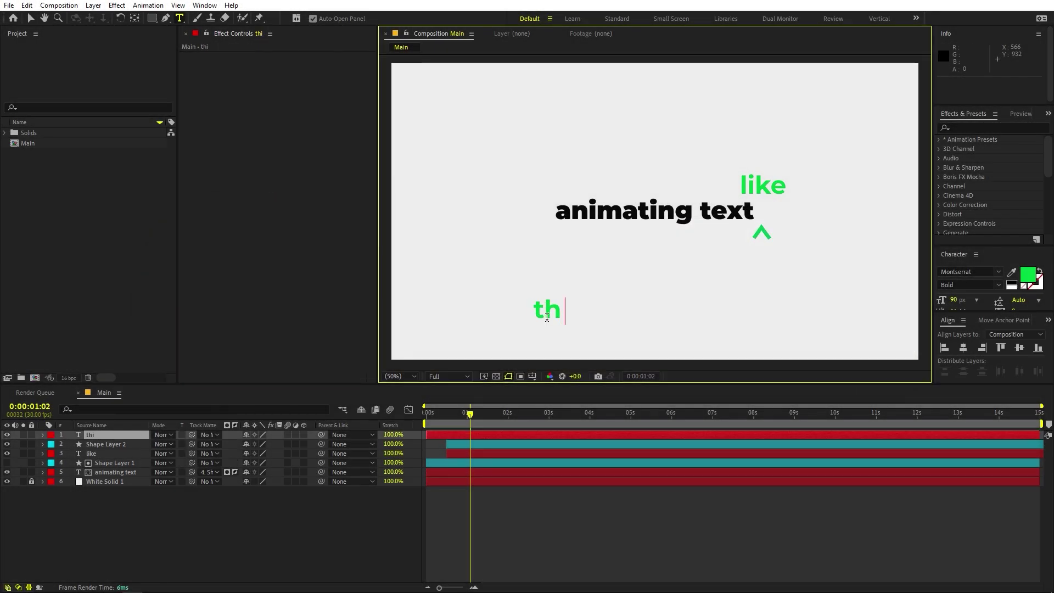
# Step: Match the word "this" to the black colour sampled from "animating text" and set its font style to Black
pyautogui.hotkey('ctrl', 'a')
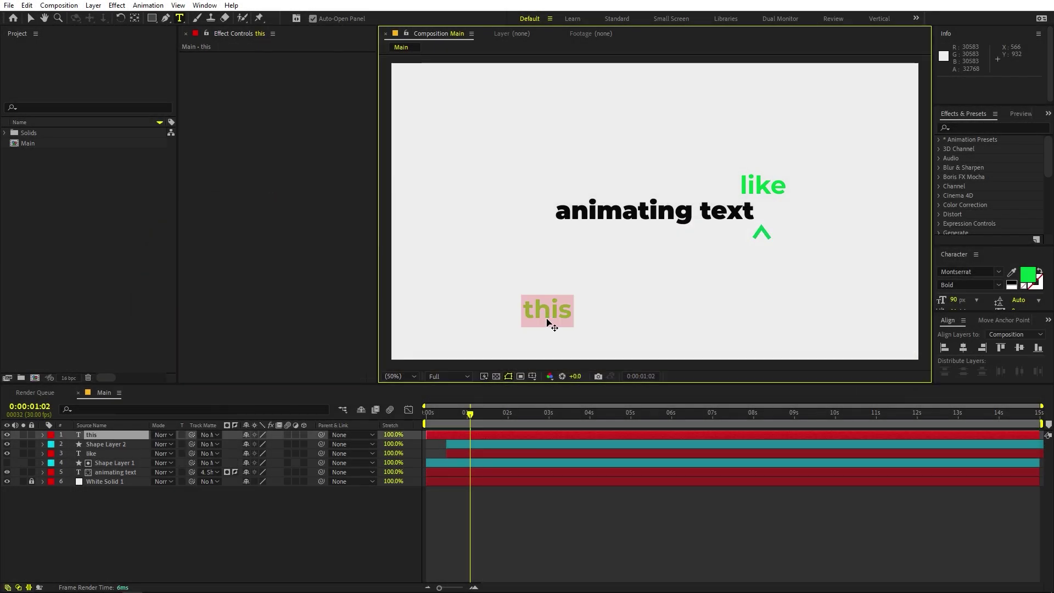
pyautogui.click(1011, 273)
pyautogui.click(681, 203)
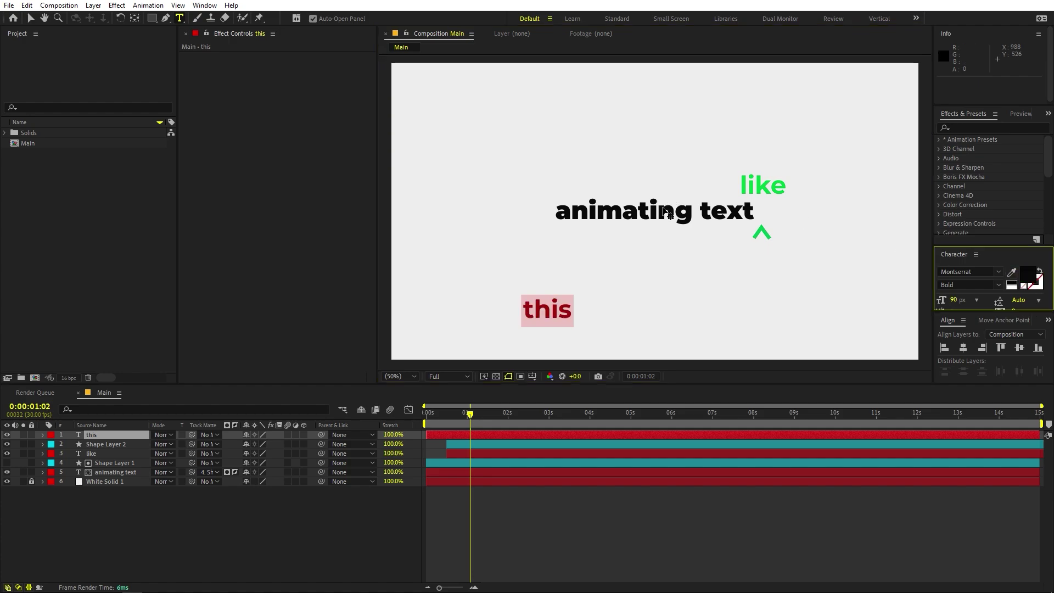
pyautogui.click(996, 283)
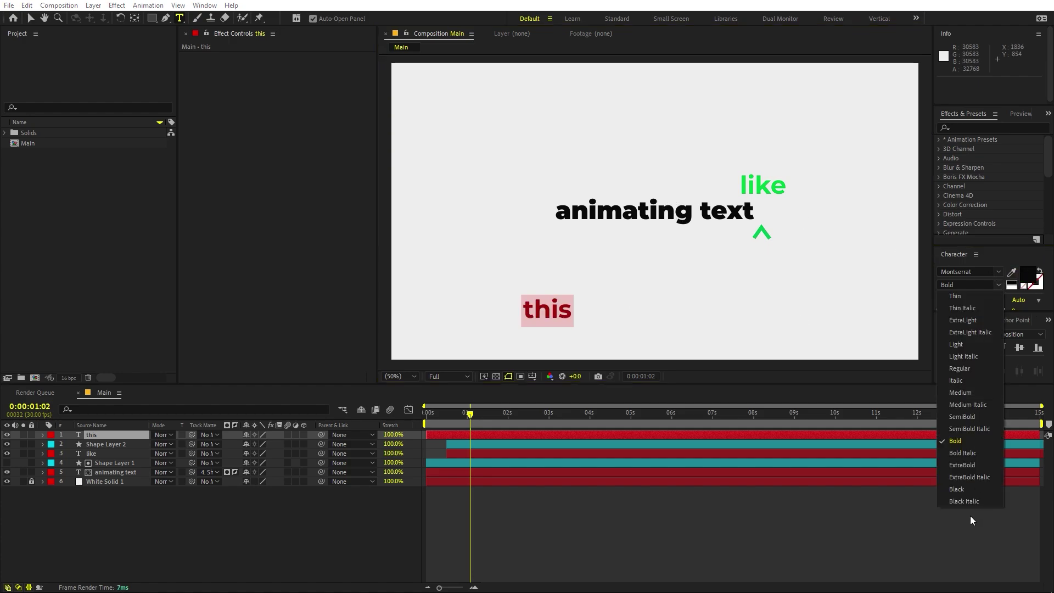
pyautogui.click(967, 490)
pyautogui.click(663, 580)
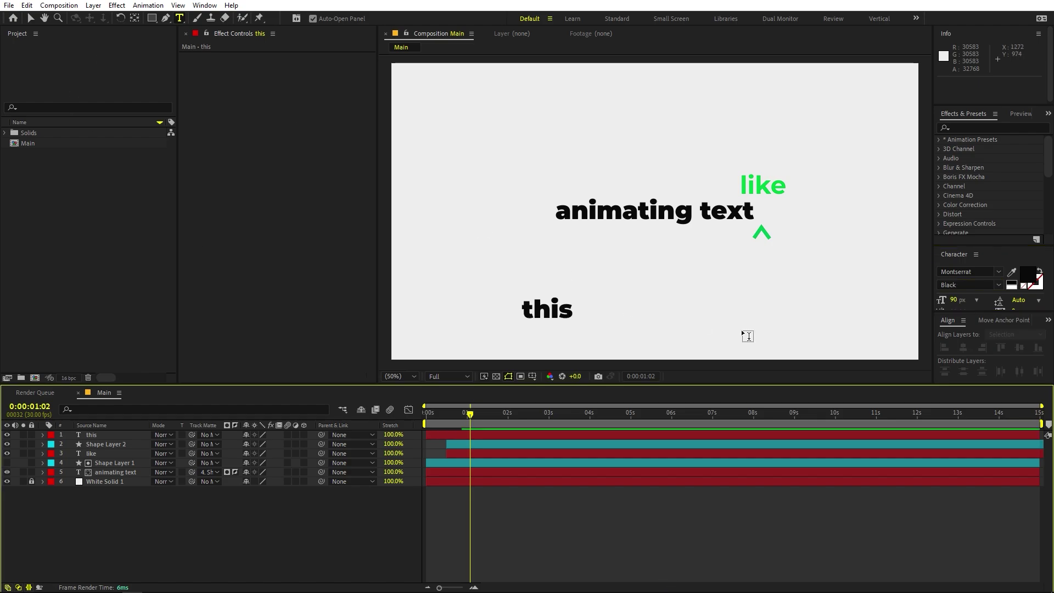
# Step: Scale the "this" text layer up to 688%
pyautogui.click(87, 437)
pyautogui.press('s')
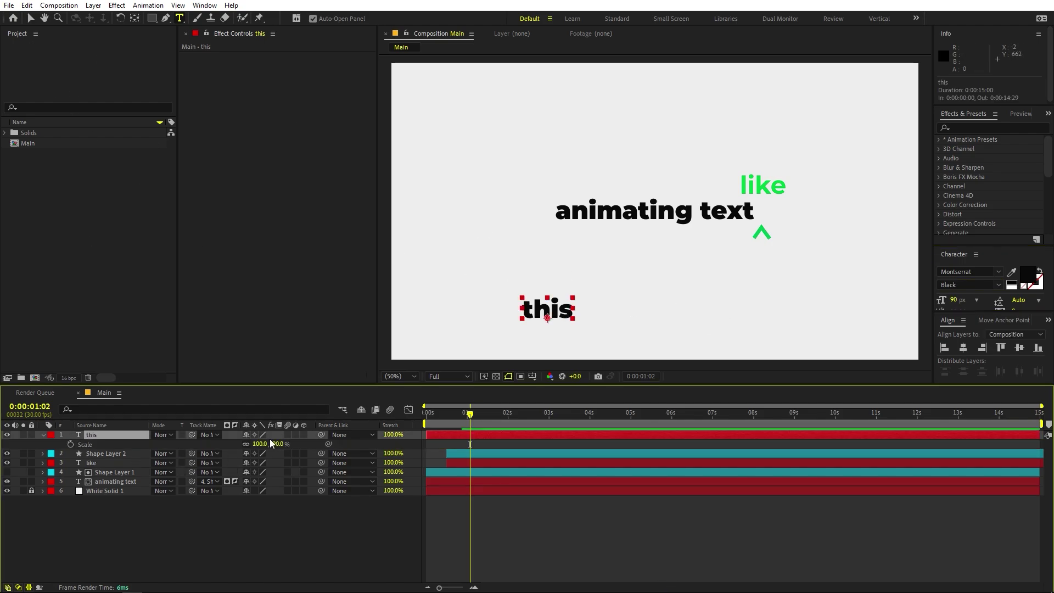
pyautogui.moveTo(261, 444); pyautogui.dragTo(560, 197)
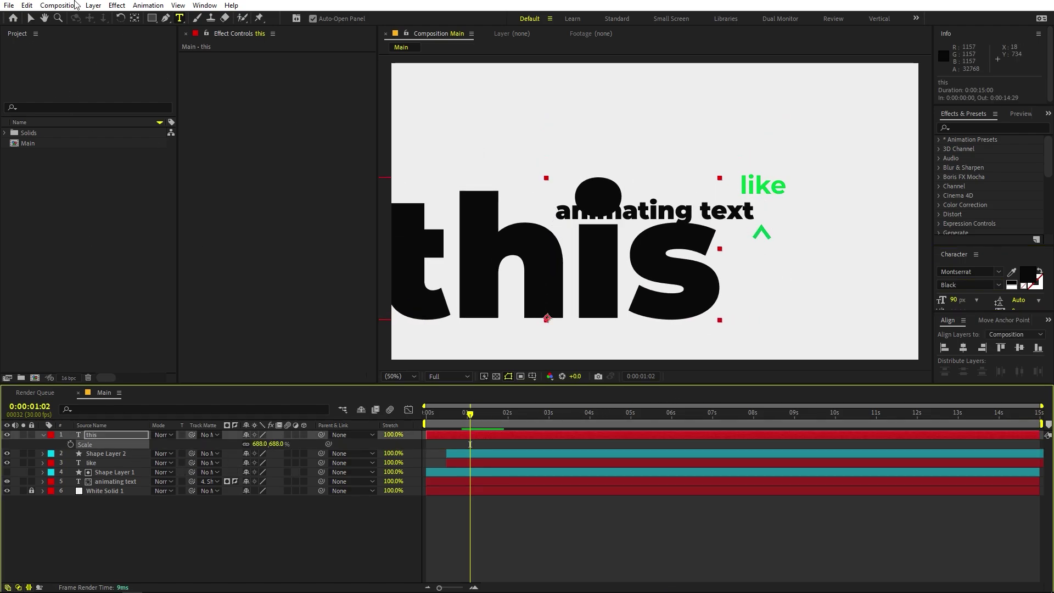
# Step: Set the anchor point of "this" to its upper-left corner and place the word beside the green caret, at about 1370, 478
pyautogui.press('v')
pyautogui.moveTo(562, 249); pyautogui.dragTo(732, 260)
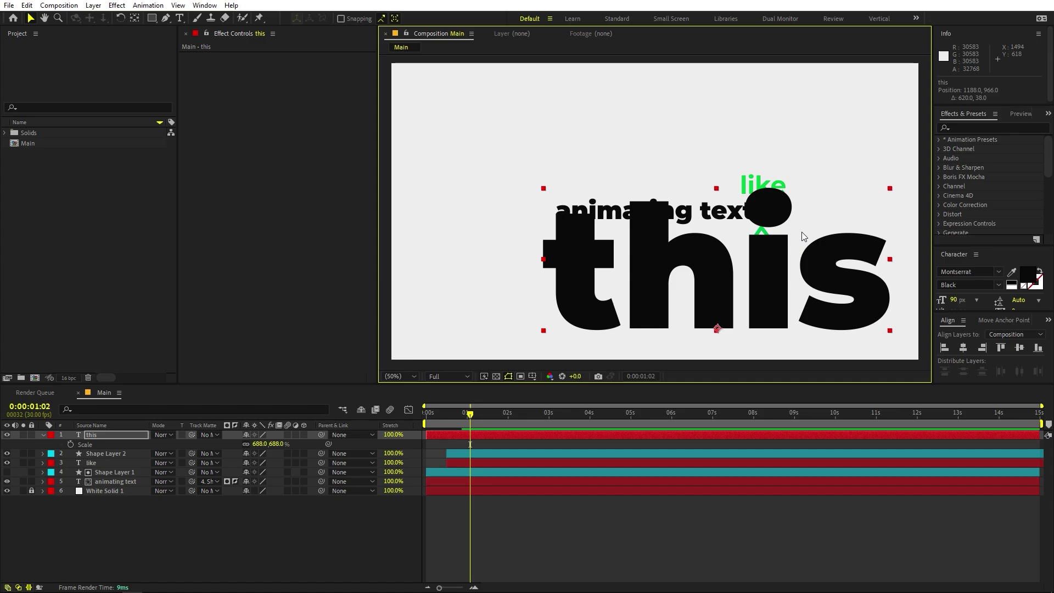
pyautogui.click(133, 19)
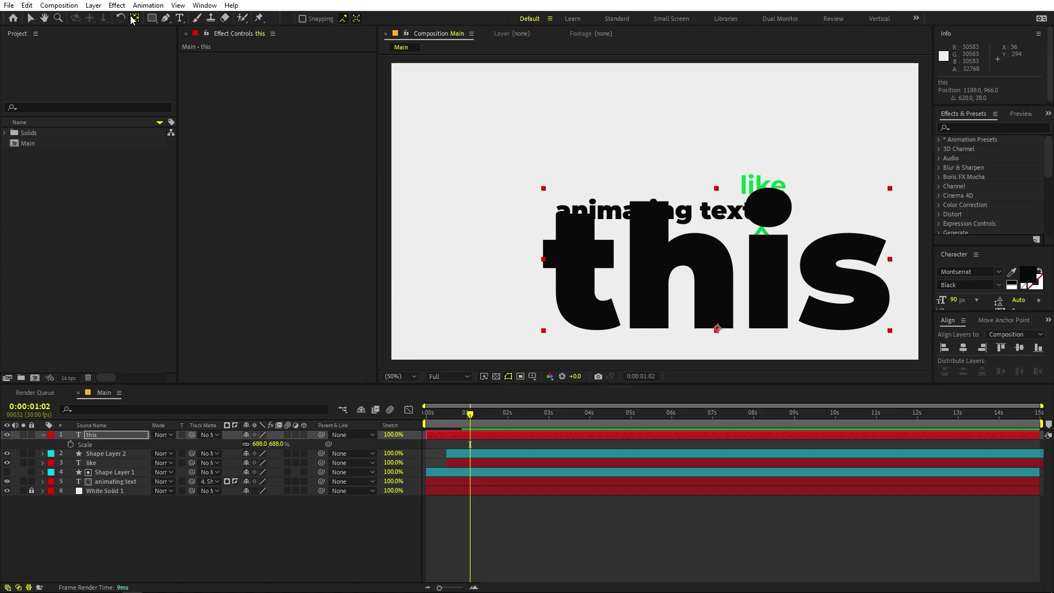
pyautogui.moveTo(717, 328); pyautogui.dragTo(543, 188)
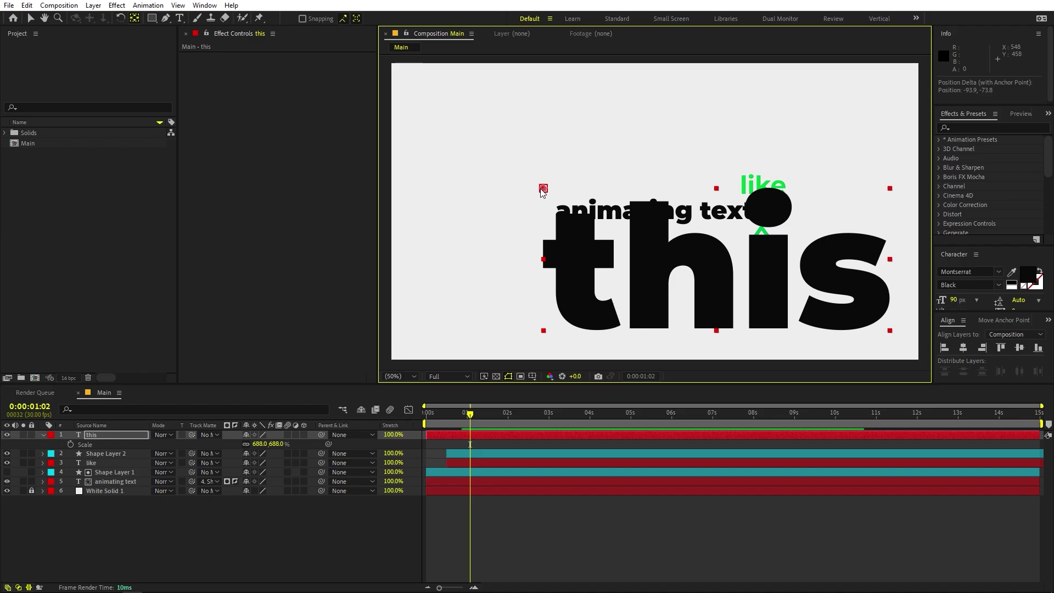
pyautogui.press('v')
pyautogui.moveTo(634, 254); pyautogui.dragTo(860, 261)
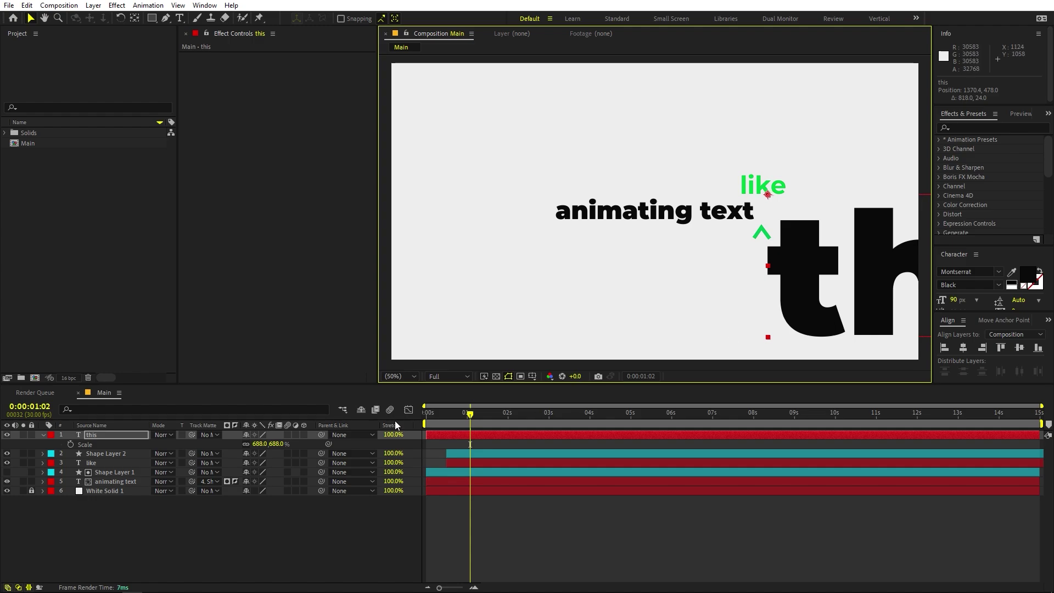
# Step: Start the "this" layer at 0:00:01:02 and keyframe its Scale from 0% there to 688% at 0:00:02:01
pyautogui.moveTo(448, 438); pyautogui.dragTo(491, 438)
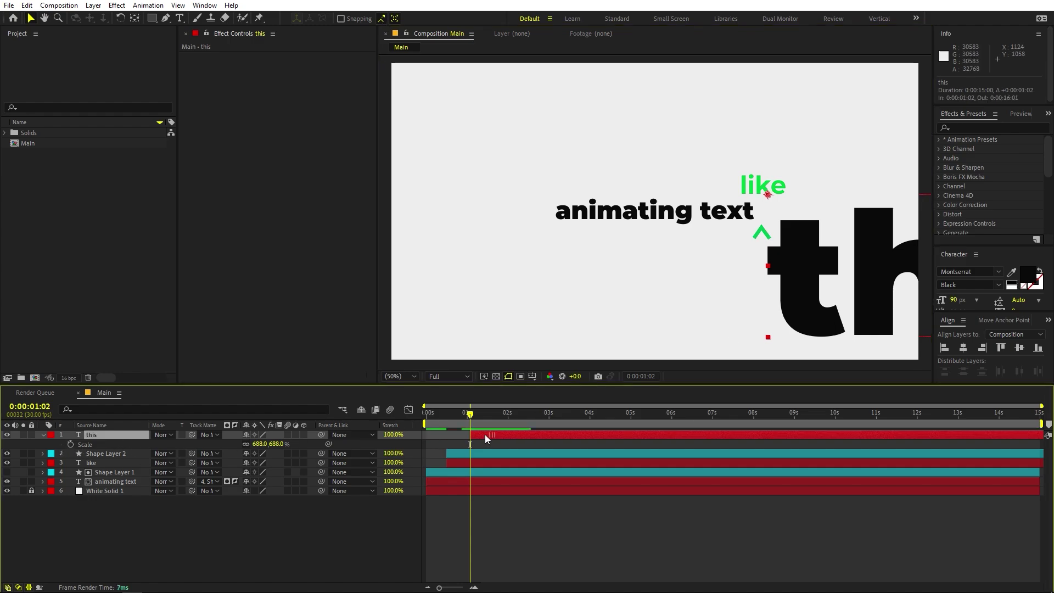
pyautogui.click(70, 444)
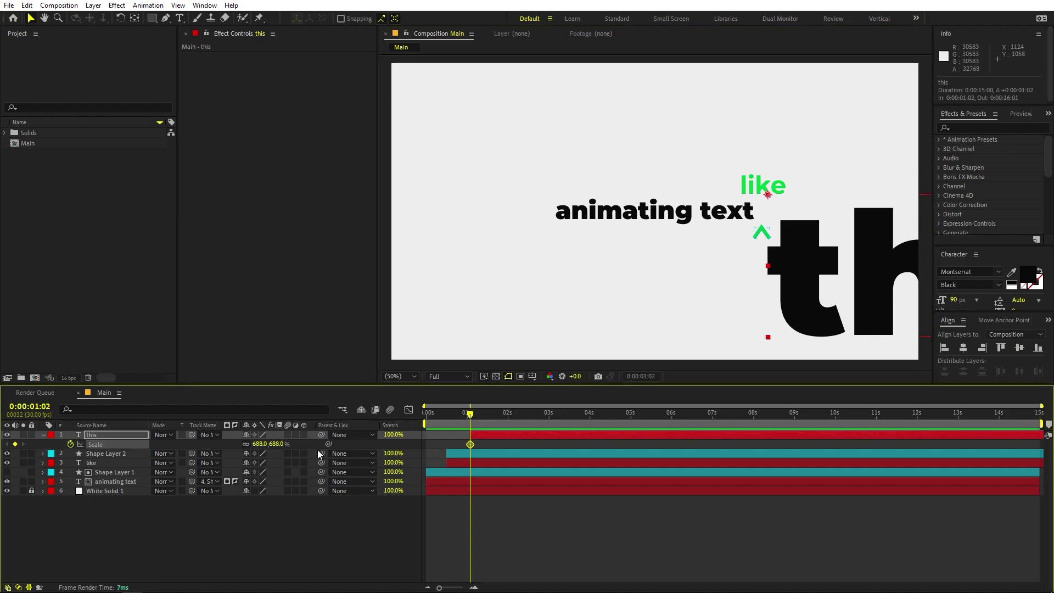
pyautogui.moveTo(470, 445); pyautogui.dragTo(509, 444)
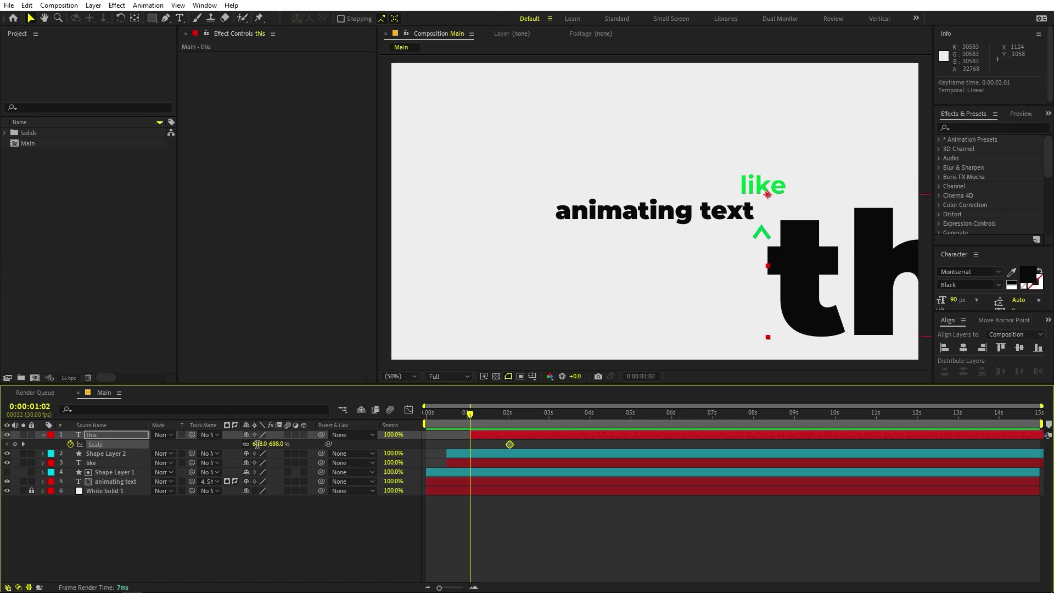
pyautogui.write('0')
pyautogui.press('Return')
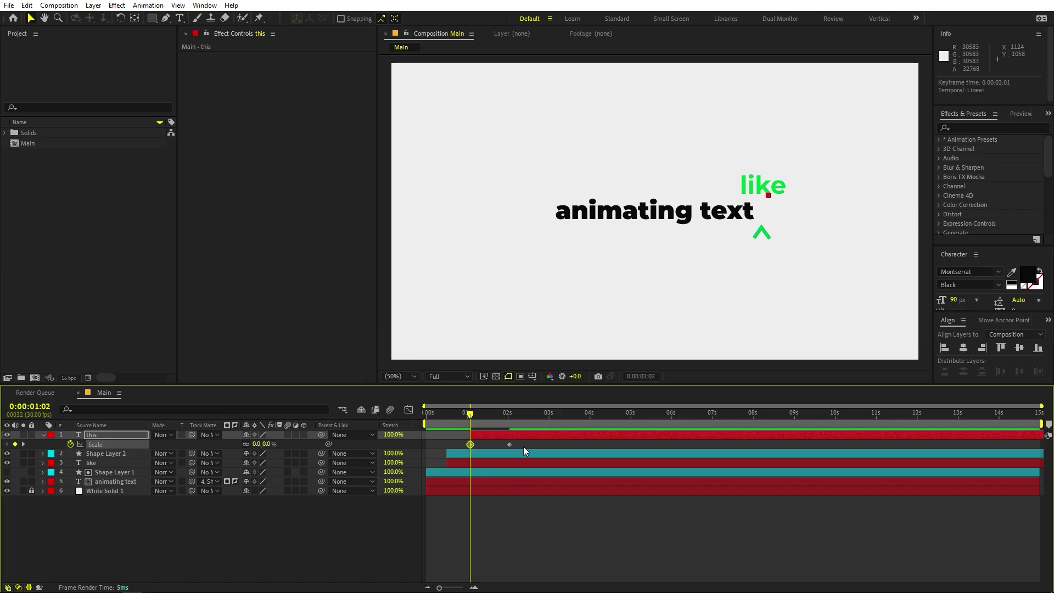
# Step: Apply Easy Ease to the Scale keyframes of "this", reshape their speed curve, and shift the layer's start to 0:00:00:28
pyautogui.moveTo(454, 445); pyautogui.dragTo(450, 443)
pyautogui.press('F9')
pyautogui.click(407, 410)
pyautogui.moveTo(537, 535); pyautogui.dragTo(471, 556)
pyautogui.click(463, 556)
pyautogui.click(488, 557)
pyautogui.click(409, 410)
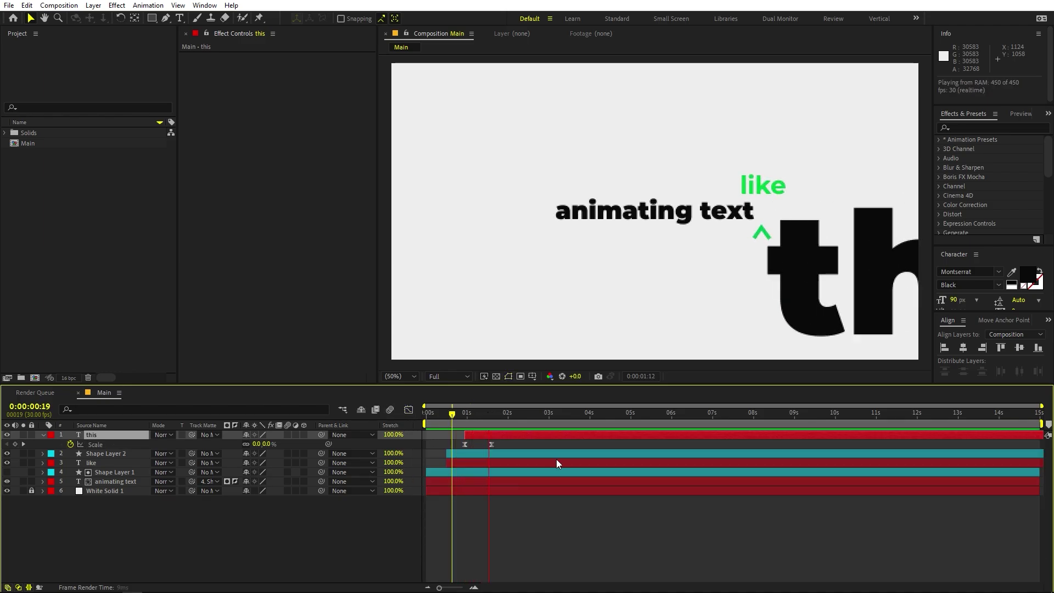
# Step: Preview the growth of "this", move its final Scale keyframe to 0:00:01:13, and nudge the word slightly to the right
pyautogui.press('space')
pyautogui.press('space')
pyautogui.moveTo(473, 419); pyautogui.dragTo(485, 443)
pyautogui.press('space')
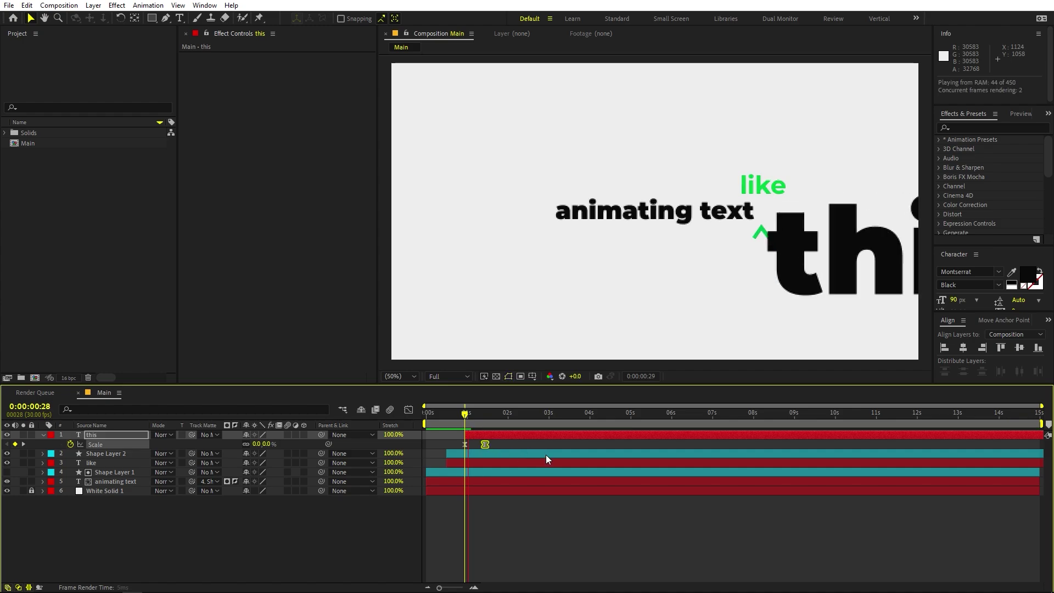
pyautogui.click(817, 306)
pyautogui.moveTo(817, 302); pyautogui.dragTo(824, 303)
pyautogui.moveTo(483, 423)
pyautogui.mouseDown()
pyautogui.moveTo(461, 423)
pyautogui.moveTo(485, 419)
pyautogui.mouseUp()
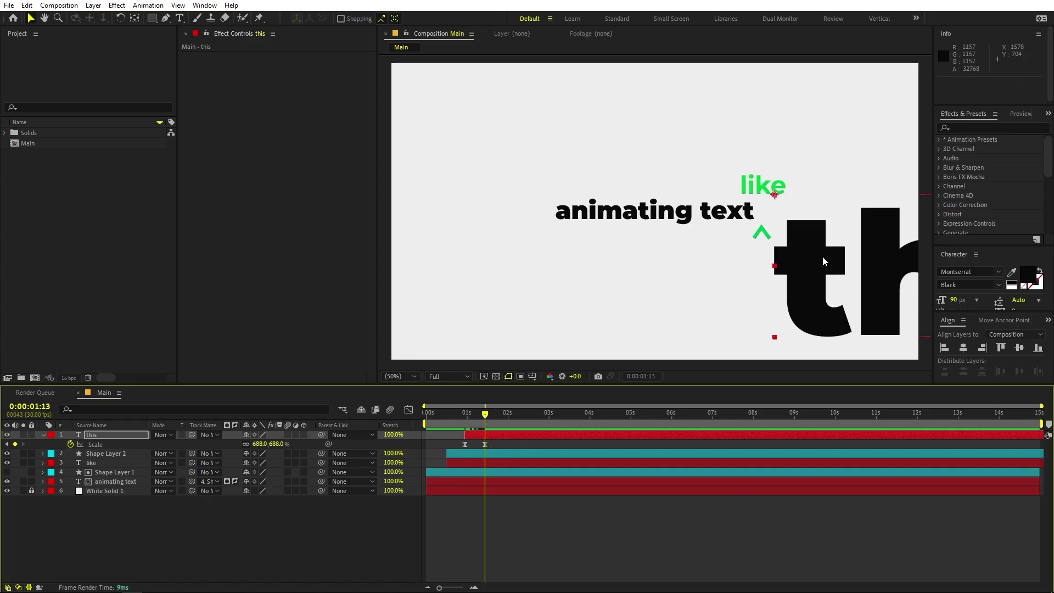
# Step: Add a null object and parent all layers from "this" through "animating text" to it
pyautogui.click(628, 540)
pyautogui.rightClick(256, 534)
pyautogui.moveTo(321, 400)
pyautogui.click(427, 470)
pyautogui.click(100, 445)
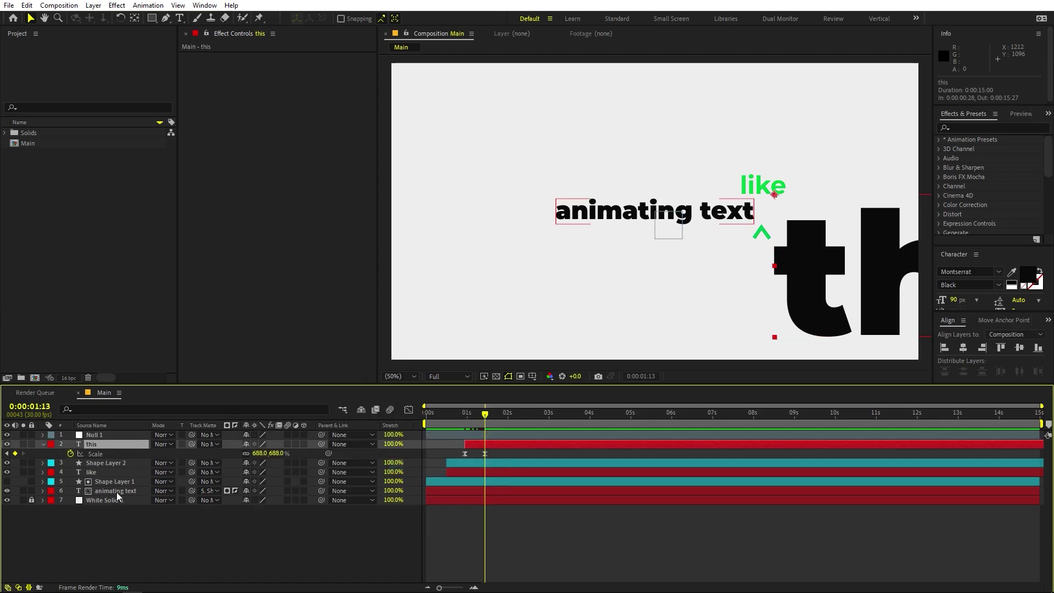
pyautogui.keyDown('shift'); pyautogui.click(115, 492); pyautogui.keyUp('shift')
pyautogui.moveTo(321, 444); pyautogui.dragTo(93, 434)
# Step: Hide the timeline's Stretch column and preview the animation
pyautogui.rightClick(410, 426)
pyautogui.moveTo(489, 458)
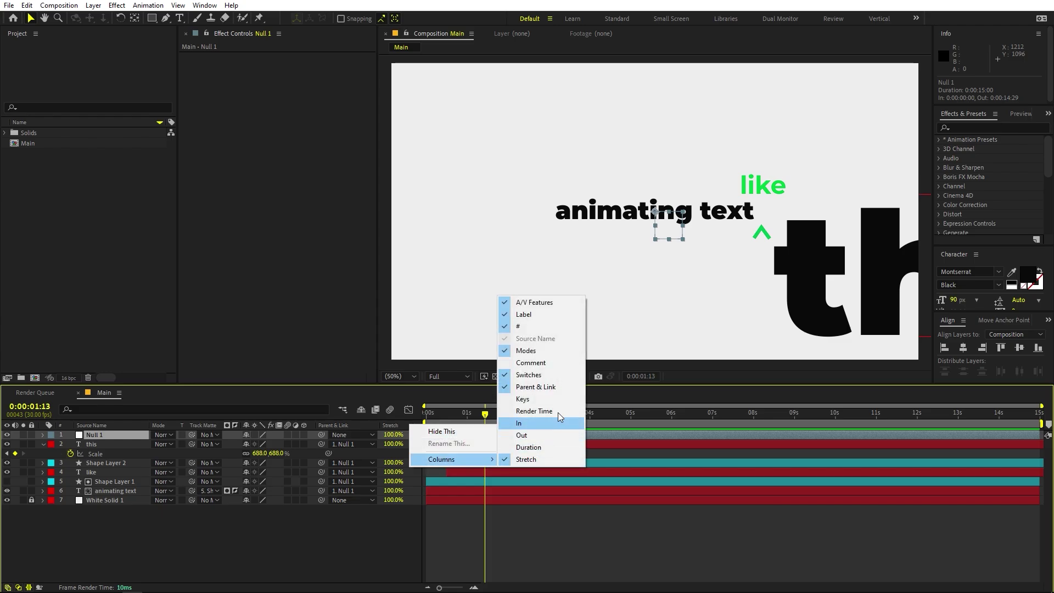
pyautogui.click(442, 431)
pyautogui.press('space')
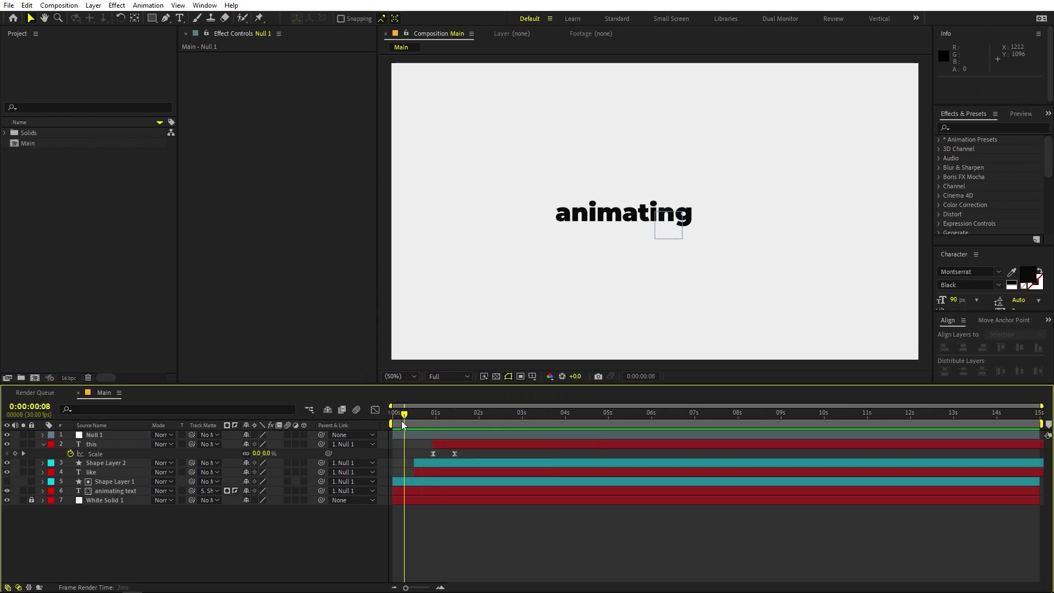
# Step: Add a Position keyframe to the null at 0:00:00:28, where "this" starts growing
pyautogui.click(97, 436)
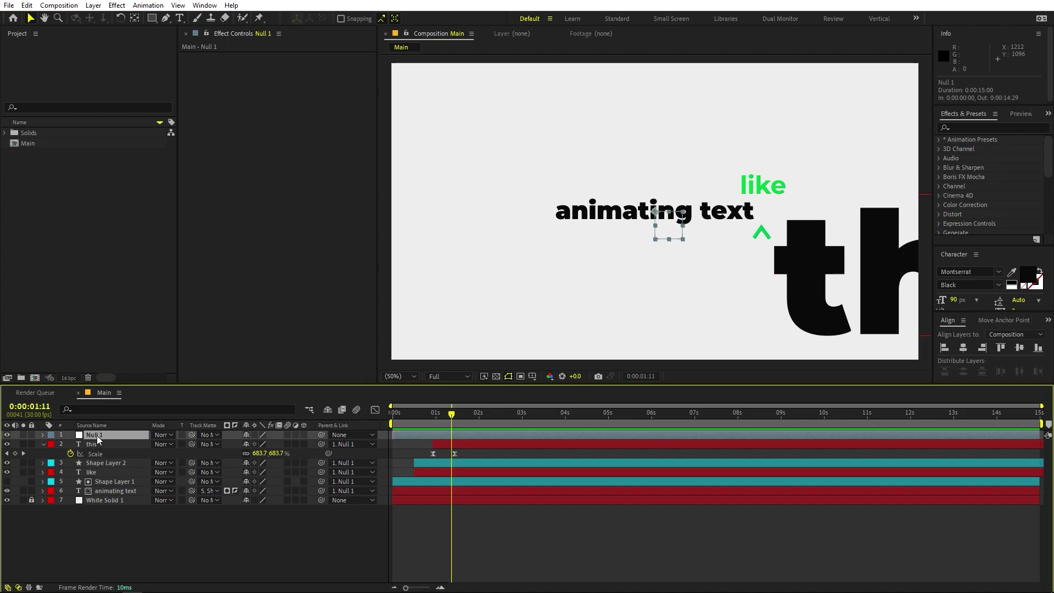
pyautogui.click(441, 449)
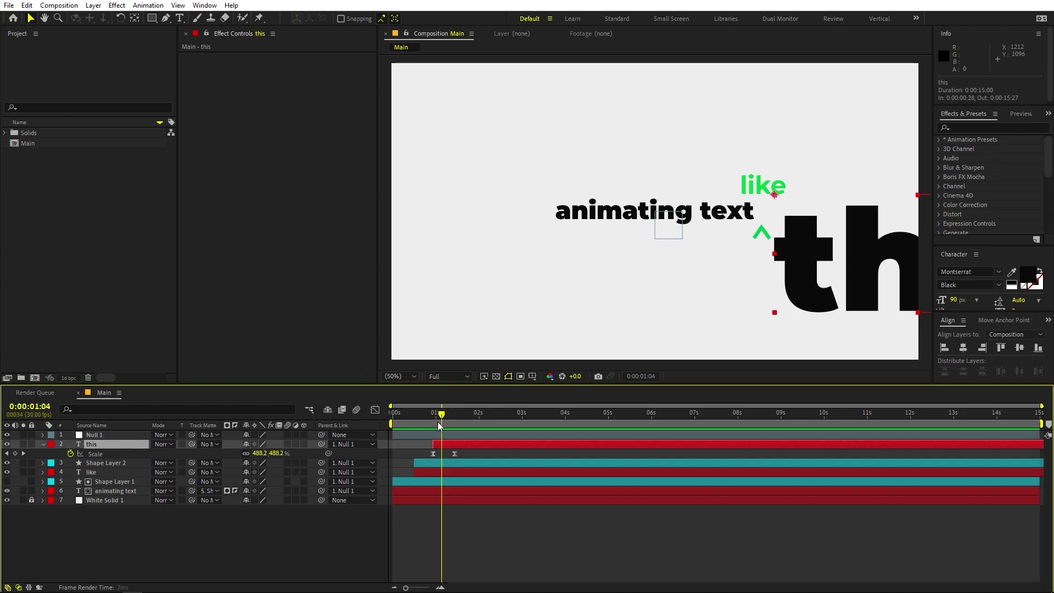
pyautogui.click(442, 431)
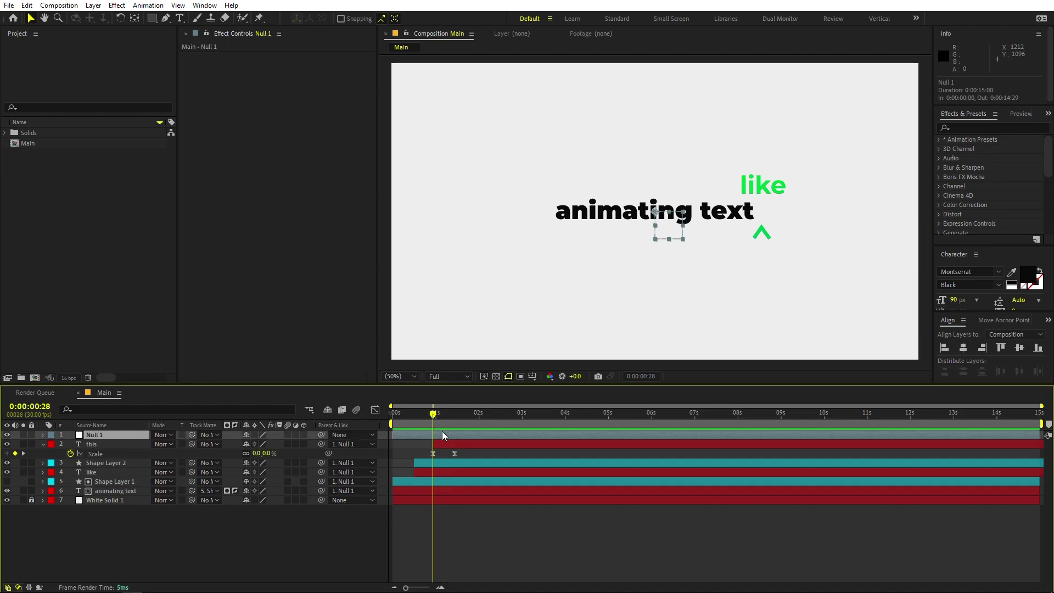
pyautogui.press('p')
pyautogui.click(70, 445)
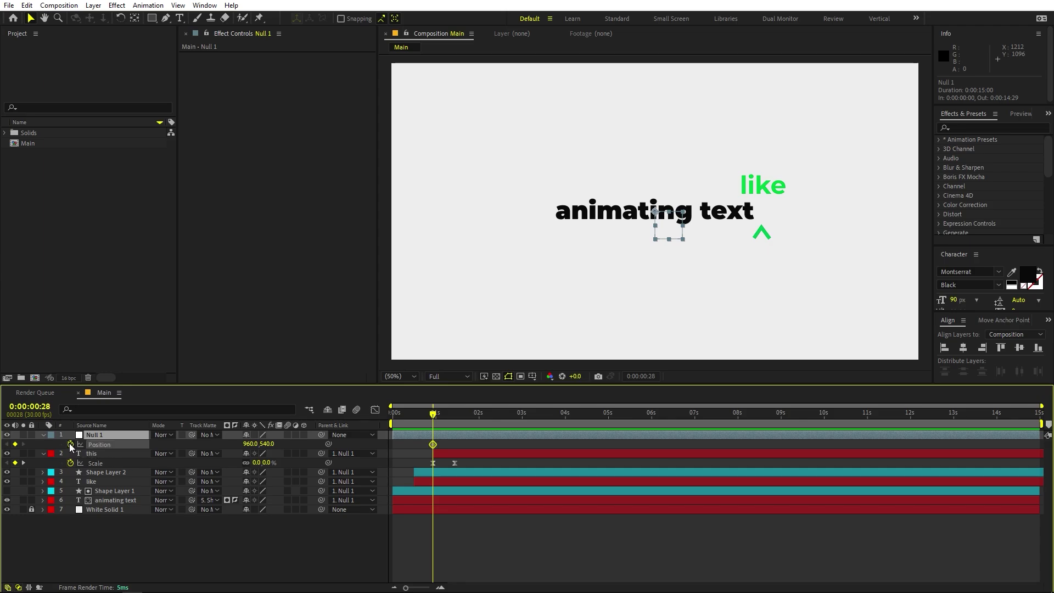
# Step: Add a 100% Scale keyframe to the null at 0:00:00:28, with Scale about 79% and Position about 411, 442 at 0:00:01:13
pyautogui.moveTo(442, 422); pyautogui.dragTo(454, 422)
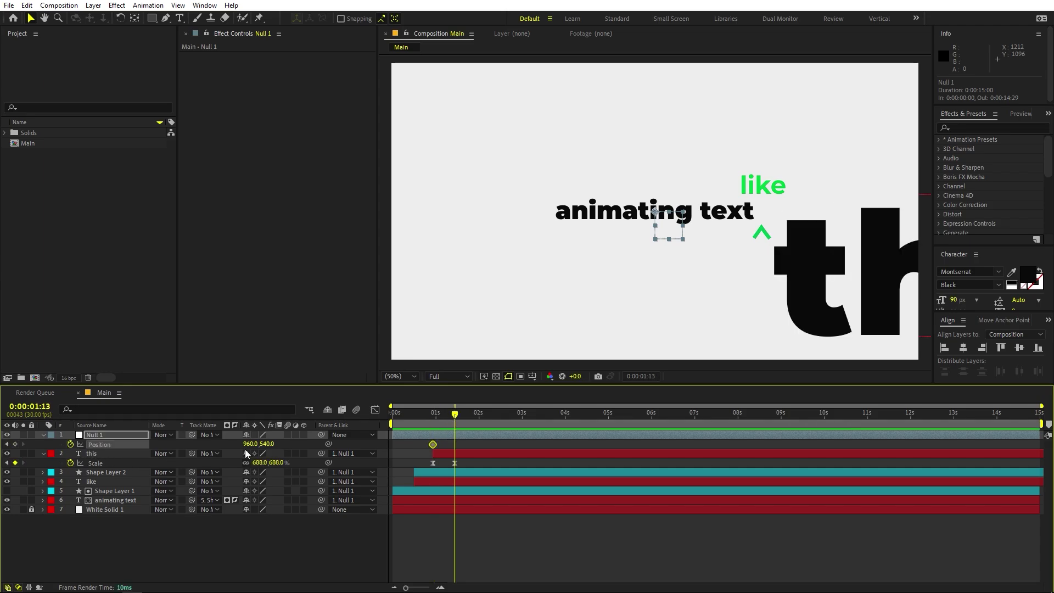
pyautogui.press('s')
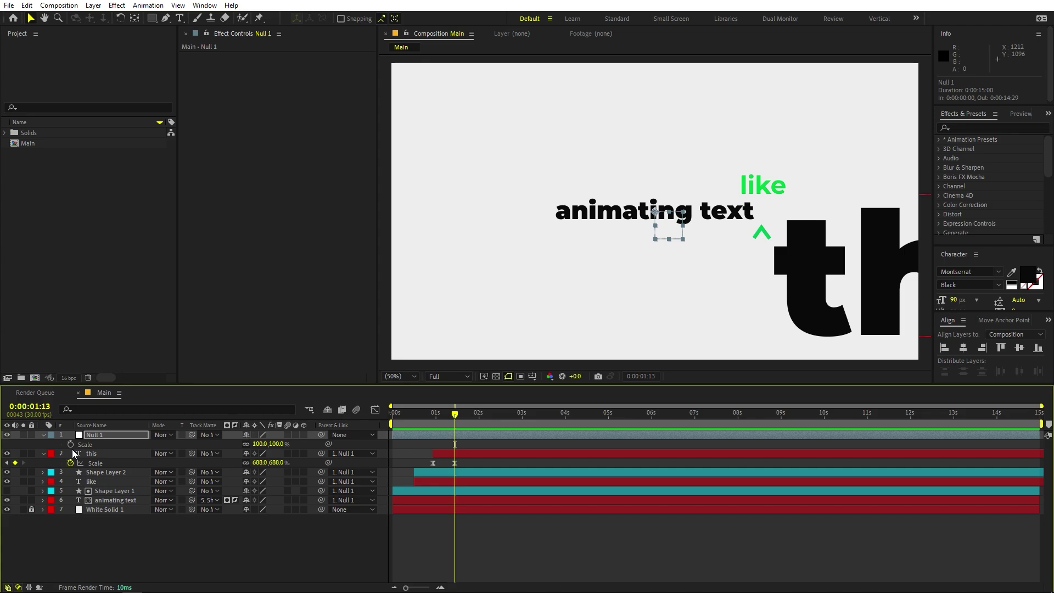
pyautogui.click(70, 445)
pyautogui.hotkey('shift', 'p')
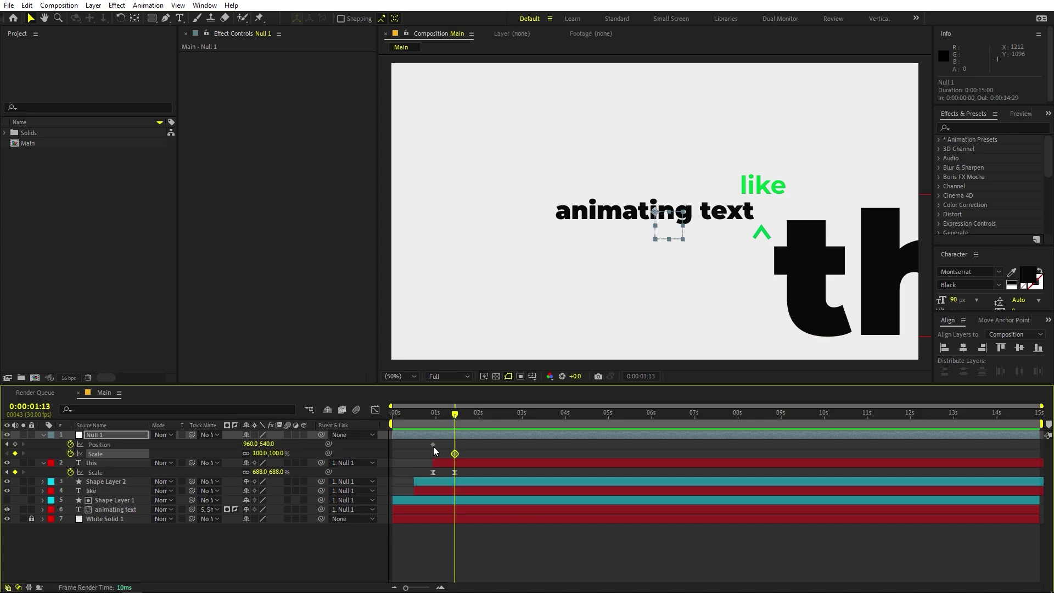
pyautogui.moveTo(455, 453); pyautogui.dragTo(432, 454)
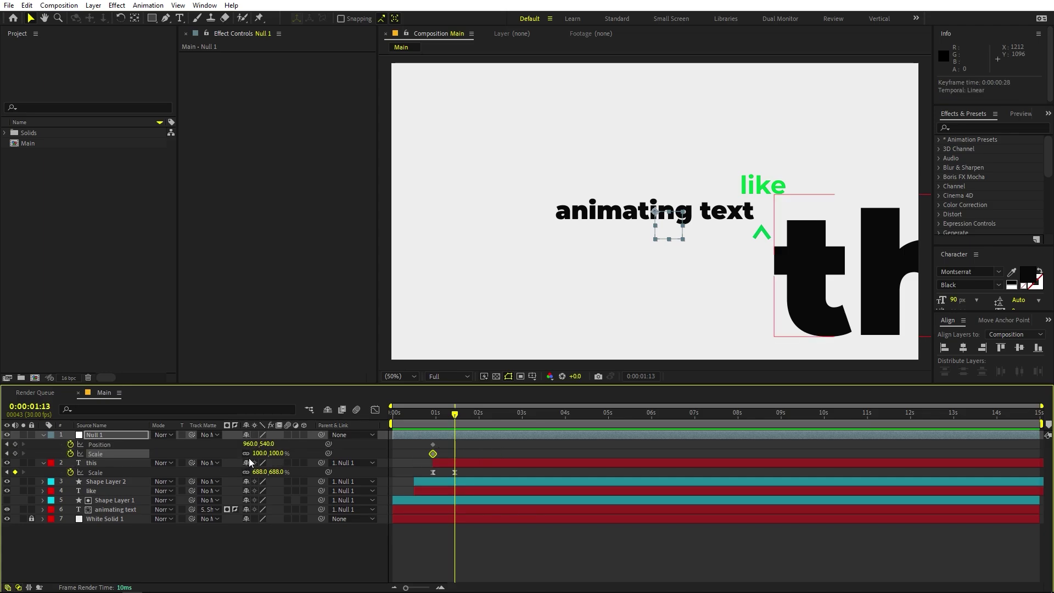
pyautogui.moveTo(256, 453); pyautogui.dragTo(148, 444)
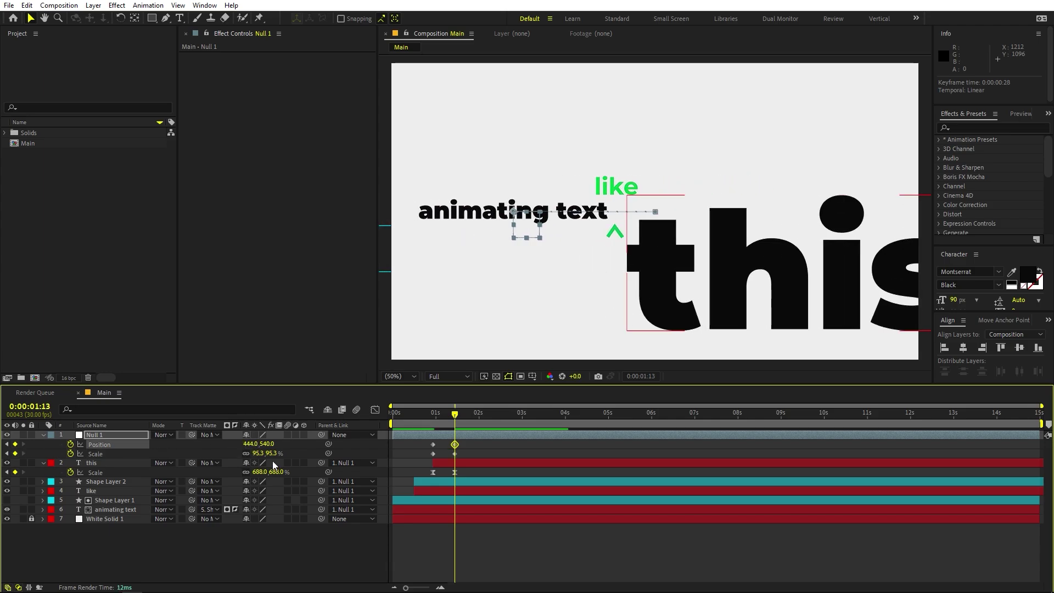
pyautogui.moveTo(257, 454)
pyautogui.mouseDown()
pyautogui.moveTo(165, 466)
pyautogui.moveTo(191, 470)
pyautogui.moveTo(245, 444)
pyautogui.mouseUp()
# Step: Add Position and Scale keyframes to the null at 0:00:00:15 and shift its Position at 0:00:00:28 to about 908, 540
pyautogui.moveTo(432, 418); pyautogui.dragTo(362, 430)
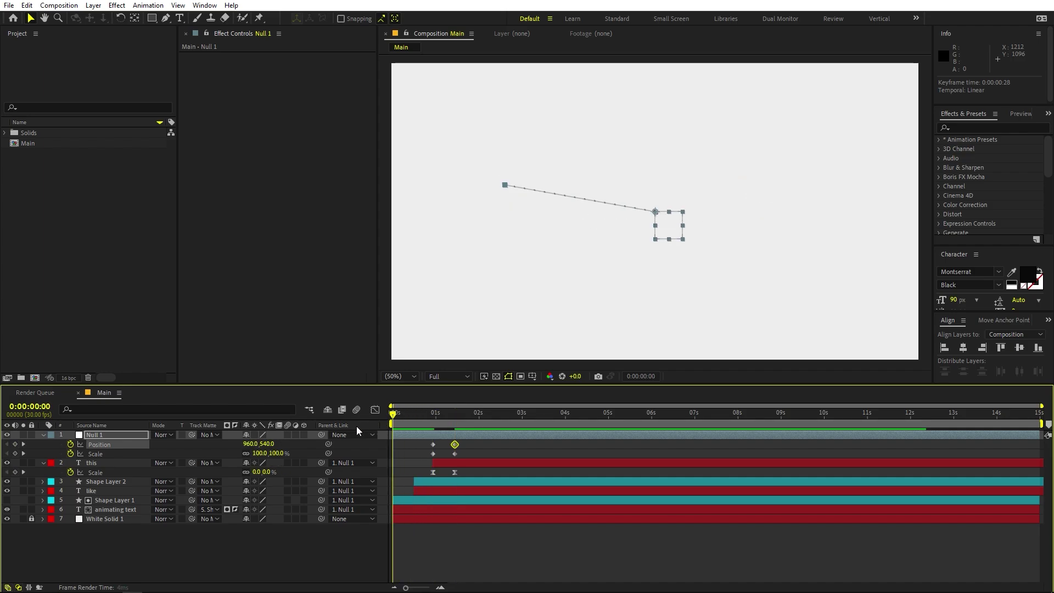
pyautogui.press('space')
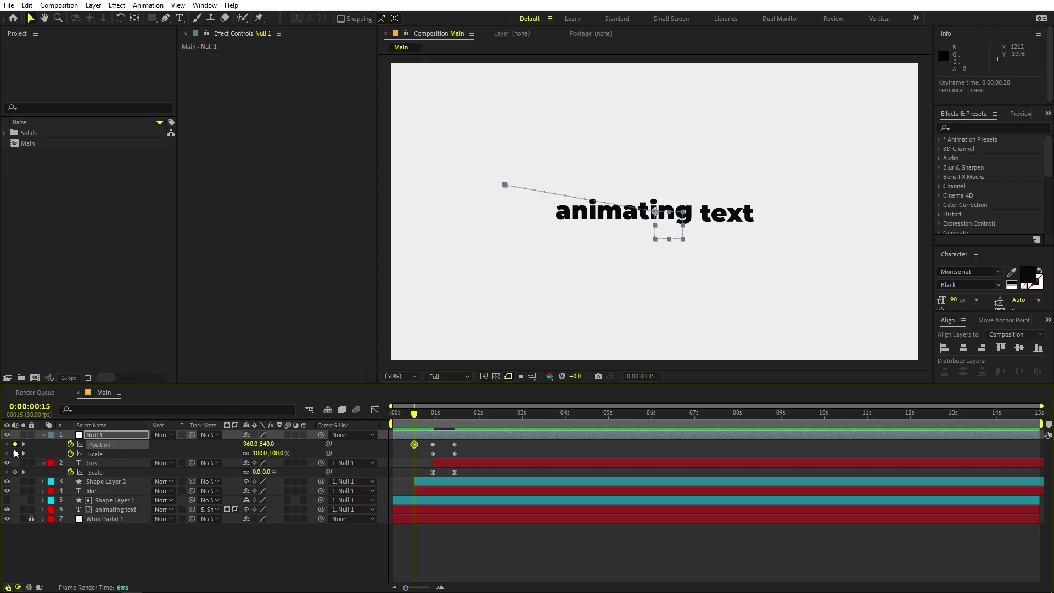
pyautogui.moveTo(417, 426); pyautogui.dragTo(430, 425)
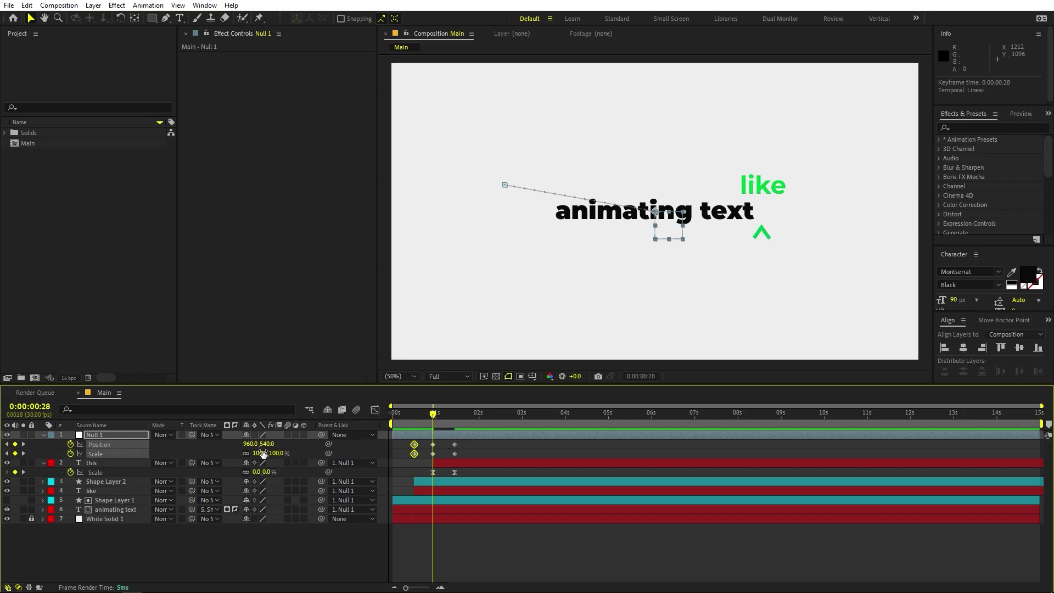
pyautogui.moveTo(250, 446); pyautogui.dragTo(226, 446)
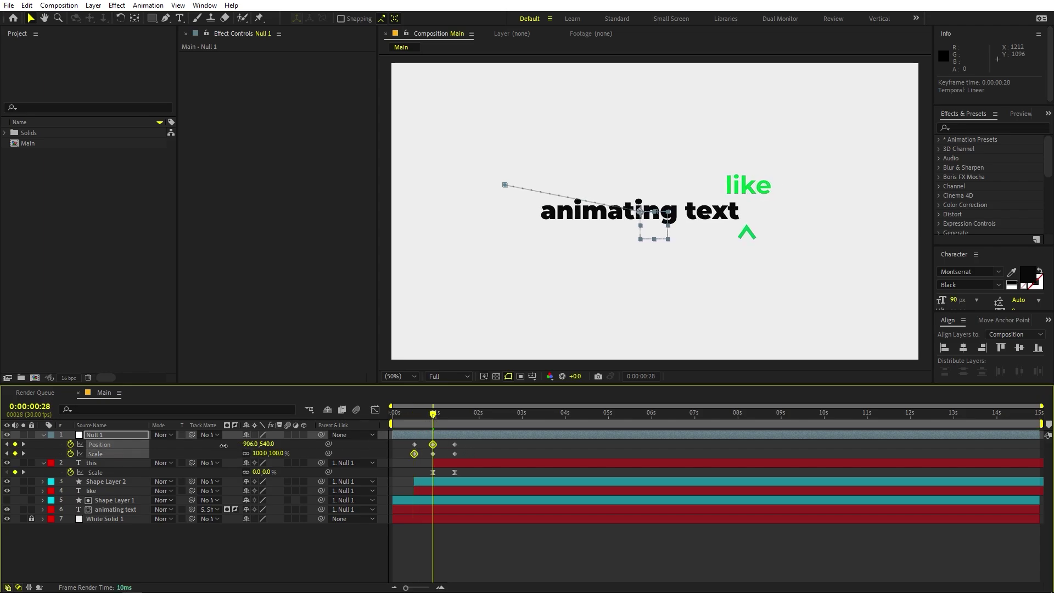
# Step: Apply Easy Ease to the null's keyframes, reshape their speed curves for a fast start with a long slowdown, and preview the motion
pyautogui.moveTo(465, 444); pyautogui.dragTo(380, 461)
pyautogui.press('F9')
pyautogui.click(375, 409)
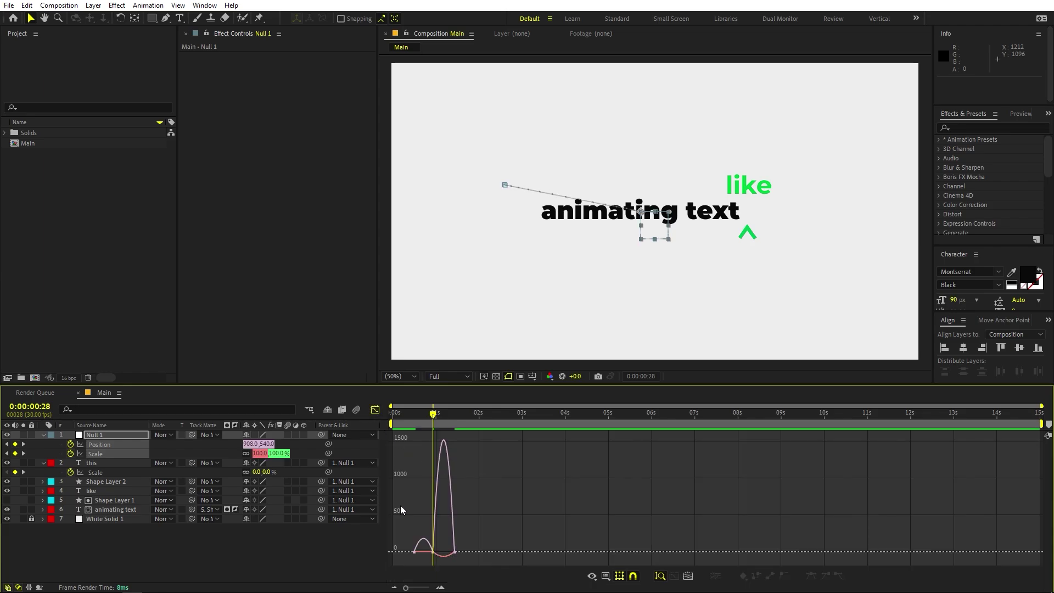
pyautogui.scroll(3, 400, 510)
pyautogui.moveTo(929, 499); pyautogui.dragTo(717, 554)
pyautogui.moveTo(706, 542); pyautogui.dragTo(510, 551)
pyautogui.click(431, 418)
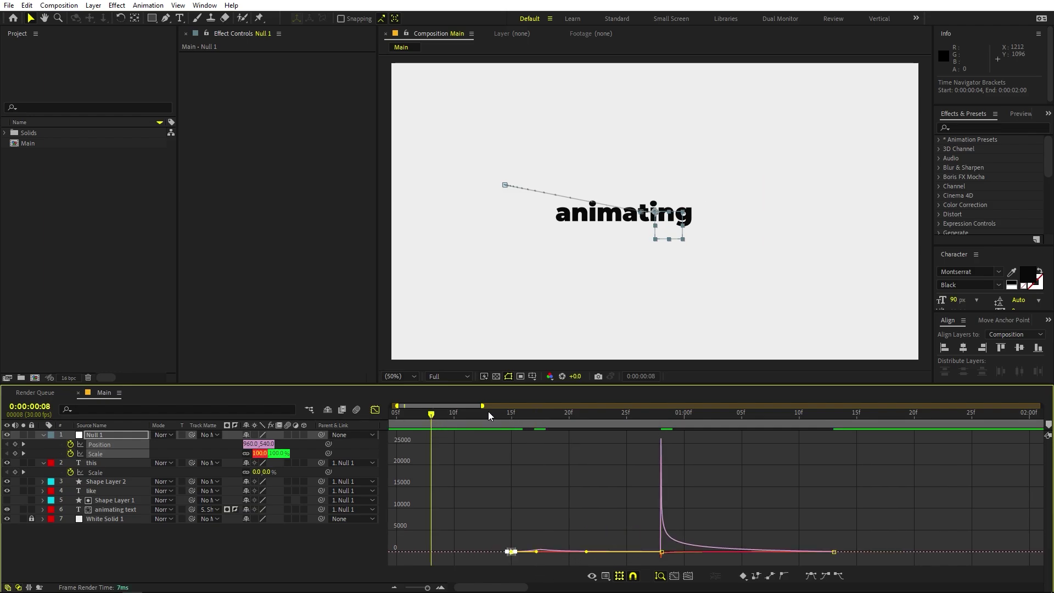
pyautogui.press('space')
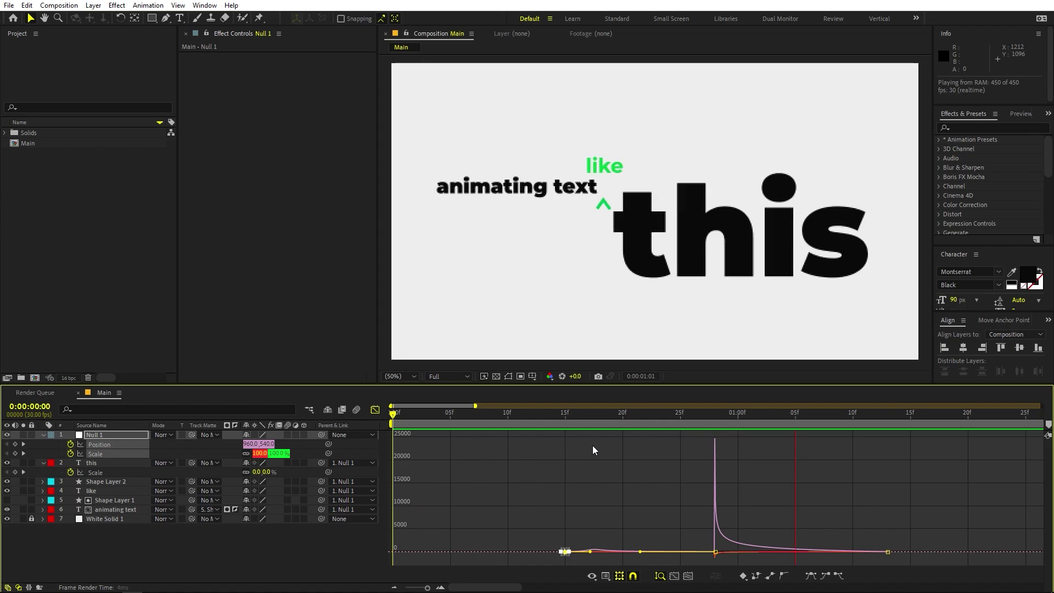
pyautogui.click(375, 409)
pyautogui.moveTo(696, 426); pyautogui.dragTo(881, 425)
pyautogui.press('space')
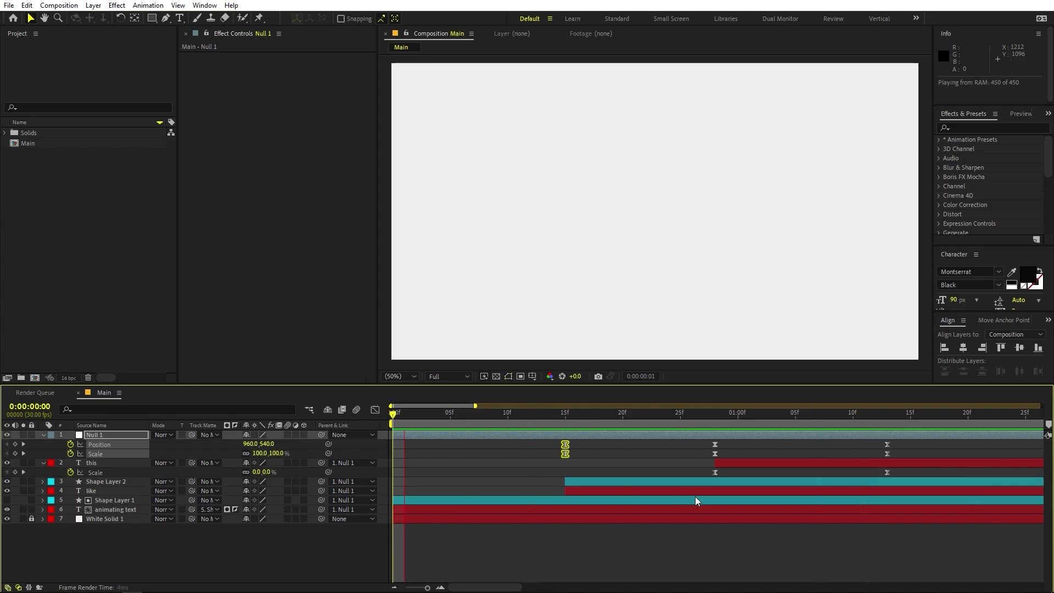
# Step: Set the current time to 0:00:01:13 and collapse the keyframed properties of all layers
pyautogui.click(887, 426)
pyautogui.press('-')
pyautogui.press('-')
pyautogui.press('=')
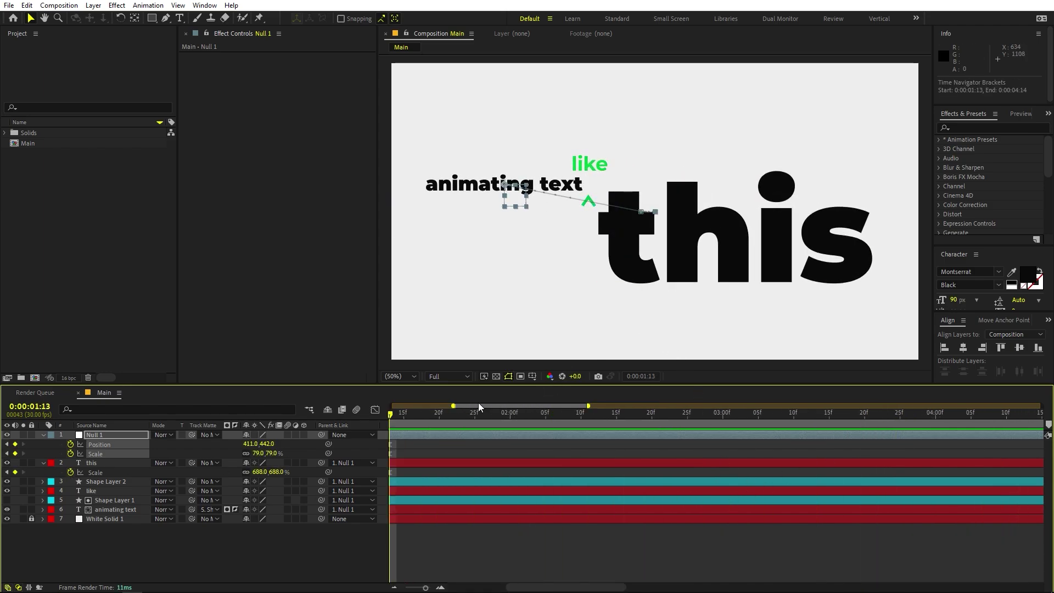
pyautogui.click(397, 378)
pyautogui.click(407, 400)
pyautogui.click(463, 535)
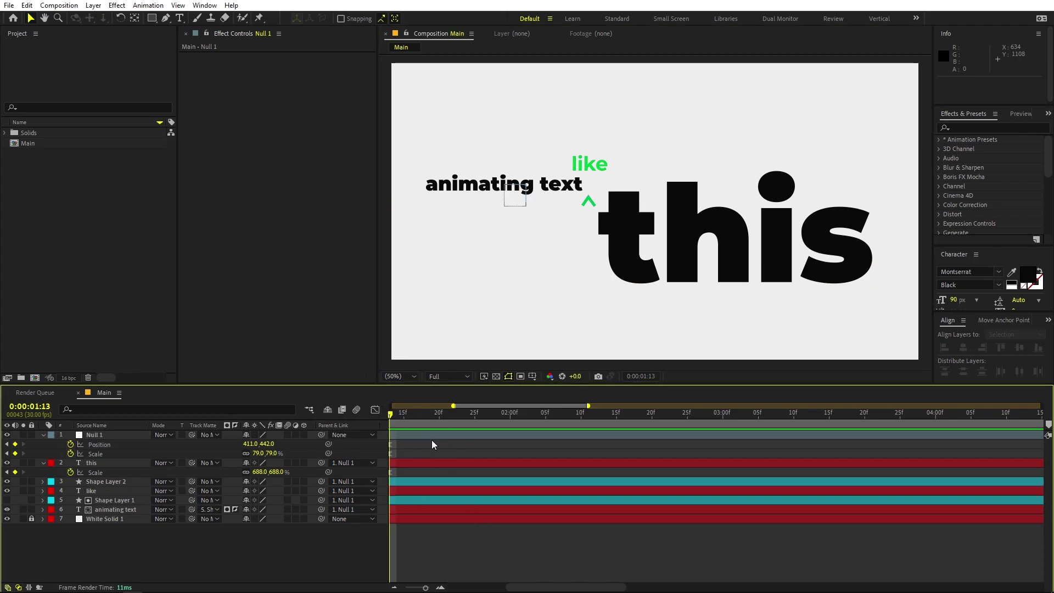
pyautogui.hotkey('ctrl', 'a')
pyautogui.press('u')
pyautogui.moveTo(424, 587); pyautogui.dragTo(406, 588)
# Step: Duplicate the "this" text layer
pyautogui.click(439, 527)
pyautogui.click(449, 443)
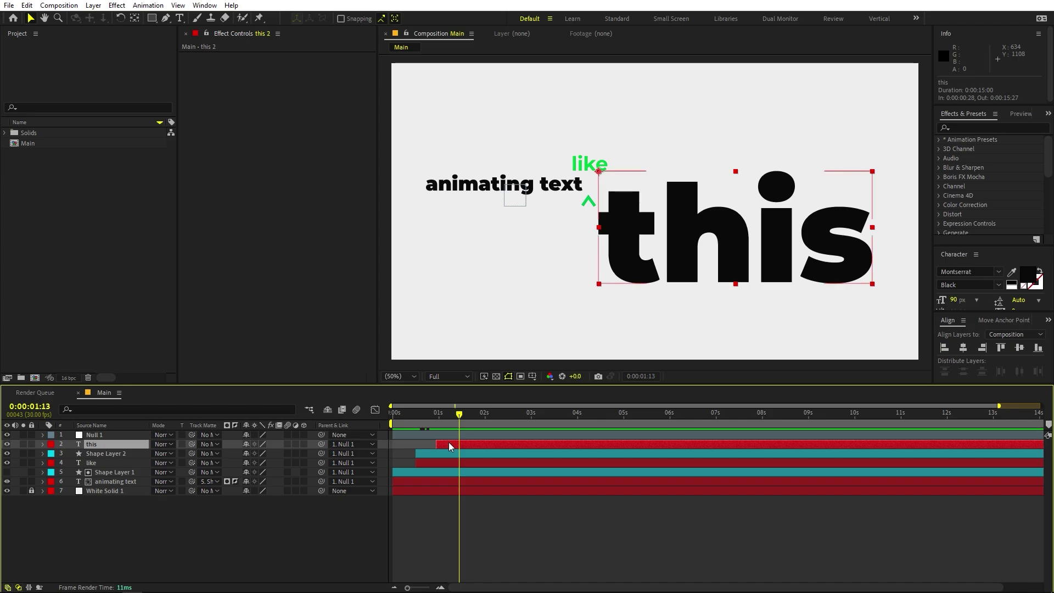
pyautogui.hotkey('ctrl', 'd')
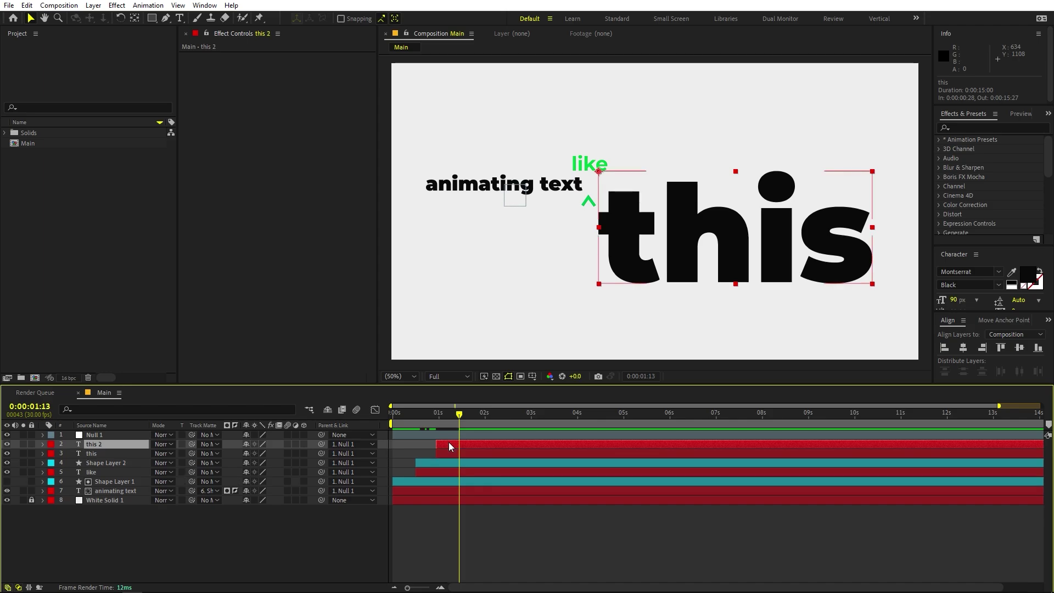
# Step: Change the duplicated text layer's wording to "can" and place the word below and to the left of "this"
pyautogui.doubleClick(101, 446)
pyautogui.write('can')
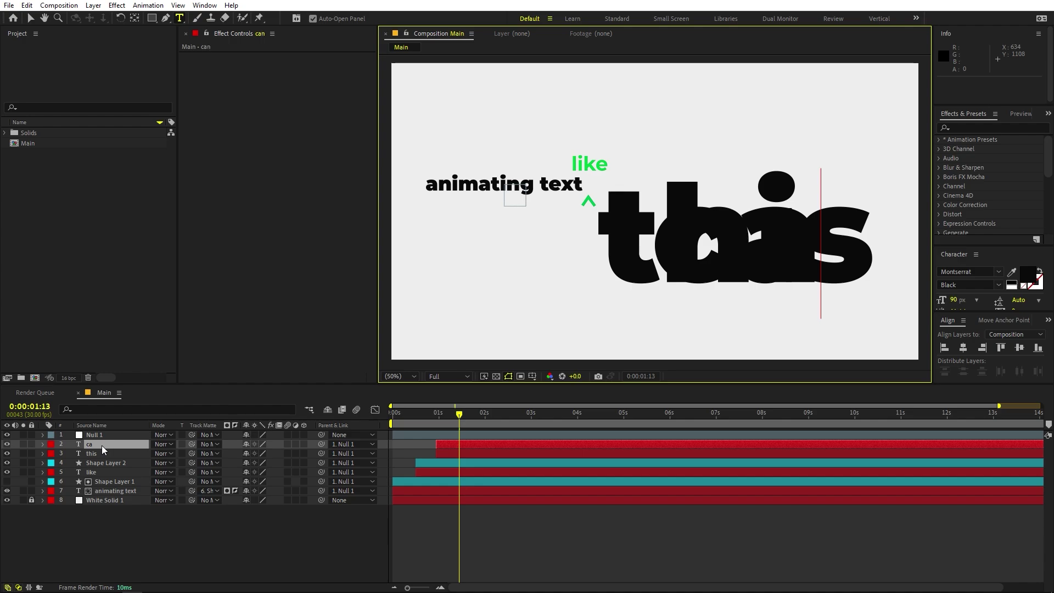
pyautogui.click(31, 18)
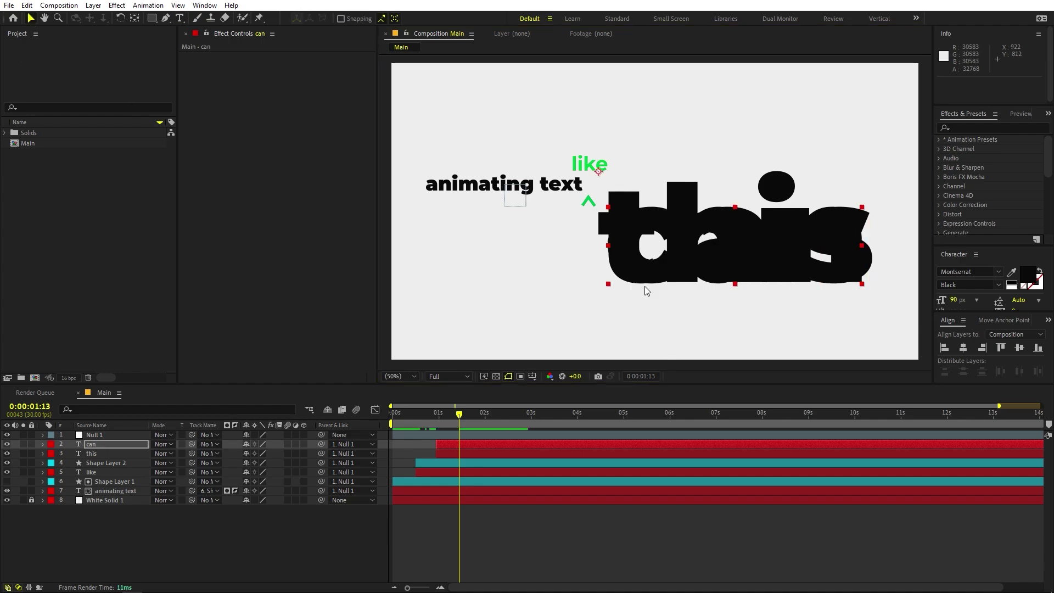
pyautogui.moveTo(782, 239); pyautogui.dragTo(504, 343)
pyautogui.moveTo(638, 272); pyautogui.dragTo(756, 264)
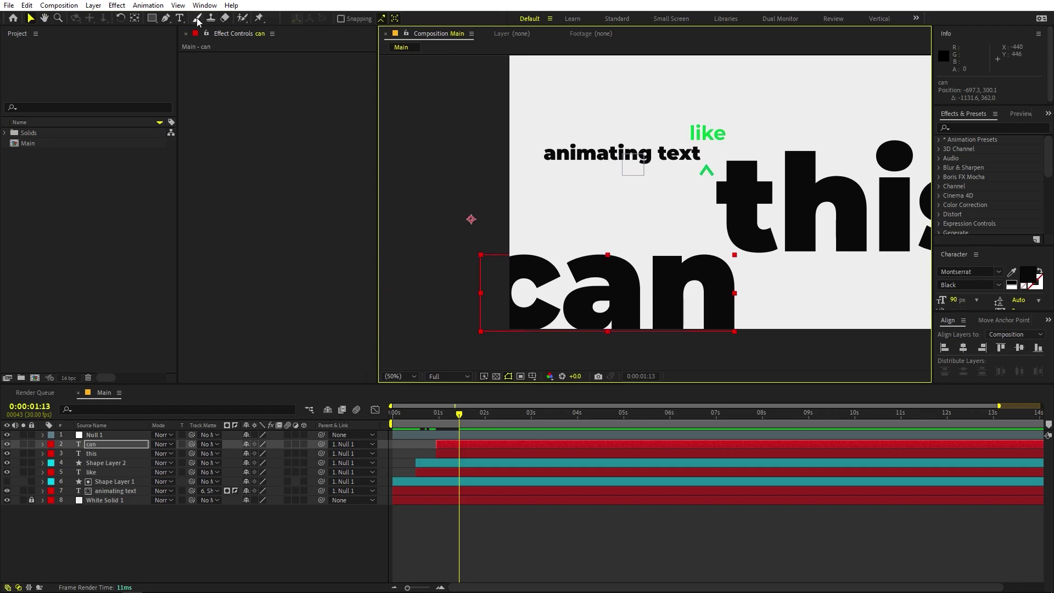
# Step: Move the anchor point of "can" to the word's upper-right corner
pyautogui.click(135, 18)
pyautogui.moveTo(471, 220); pyautogui.dragTo(658, 248)
pyautogui.moveTo(721, 258); pyautogui.dragTo(735, 256)
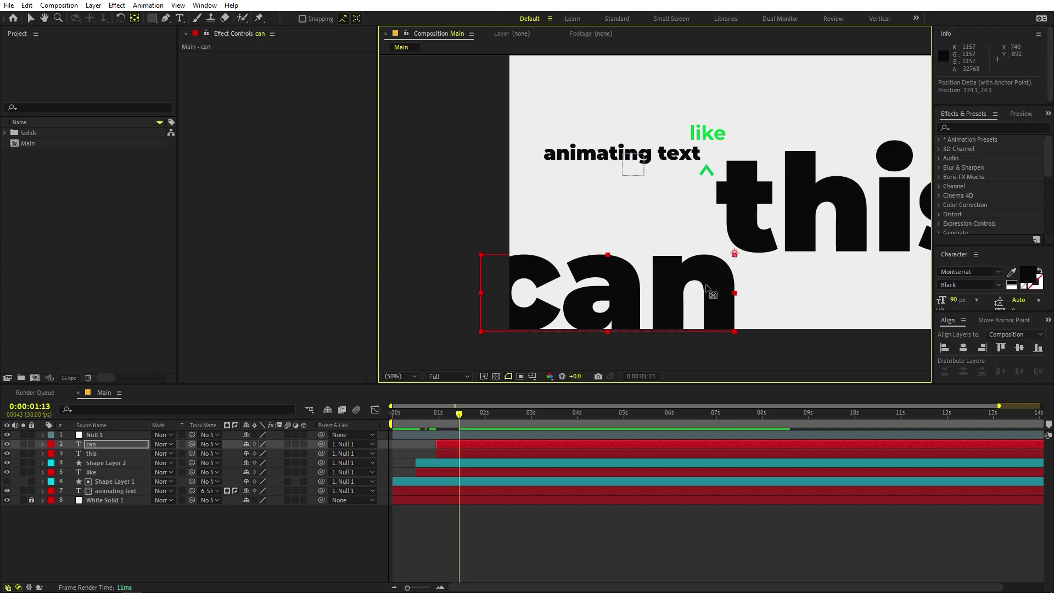
pyautogui.press('v')
# Step: Shift the "can" layer in time so that it starts at 0:00:01:12
pyautogui.moveTo(455, 444); pyautogui.dragTo(456, 421)
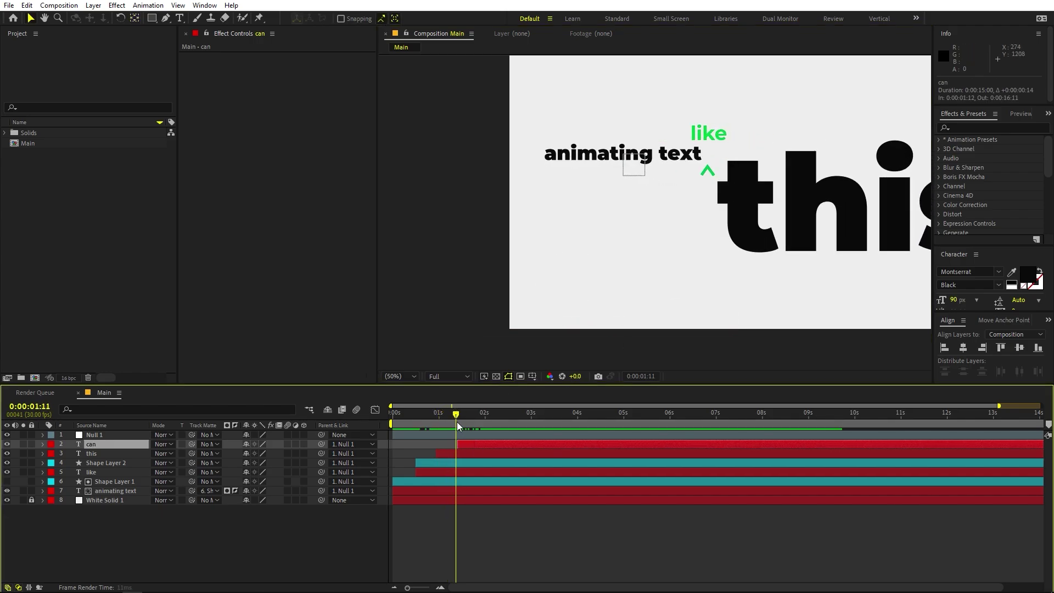
pyautogui.click(397, 378)
pyautogui.click(408, 401)
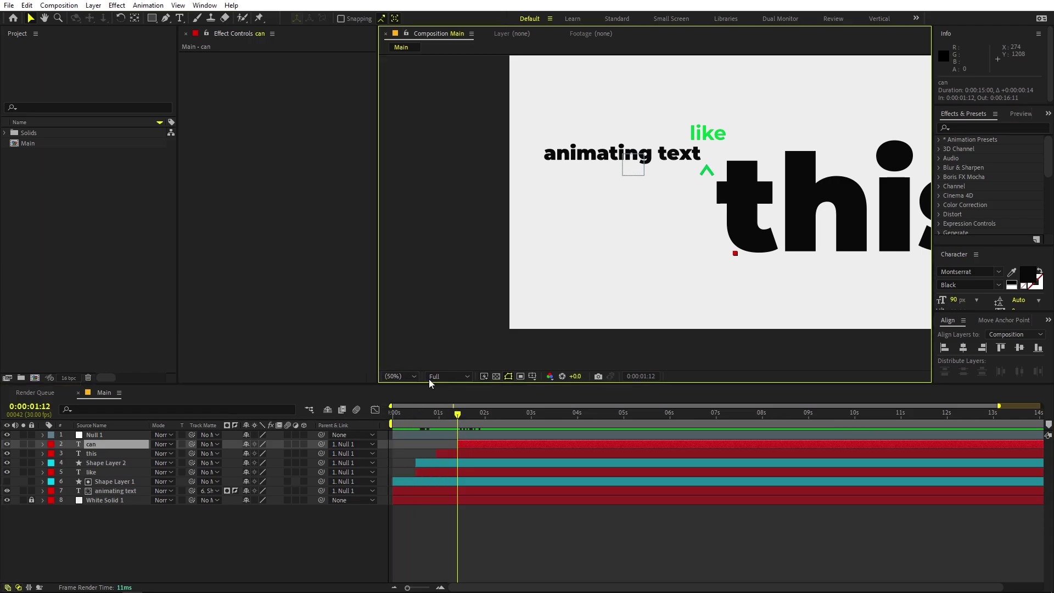
pyautogui.click(400, 375)
pyautogui.click(405, 388)
# Step: At 0:00:02:01, keyframe the null's Scale at 75.4% and its Position at 557, 291 to frame "can" with the other words
pyautogui.moveTo(429, 421); pyautogui.dragTo(486, 428)
pyautogui.click(470, 435)
pyautogui.press('u')
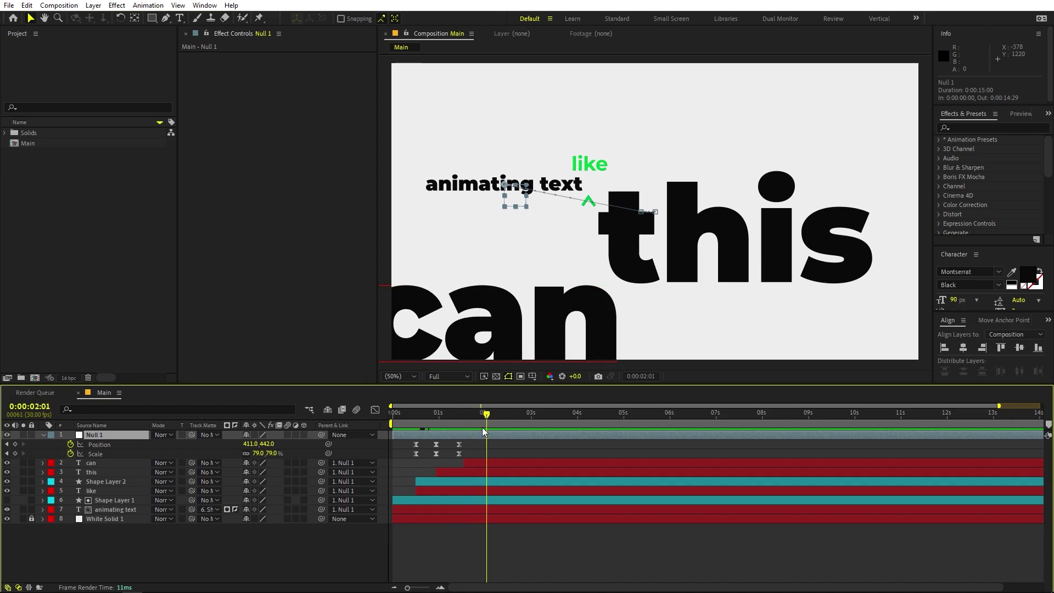
pyautogui.click(493, 465)
pyautogui.press('s')
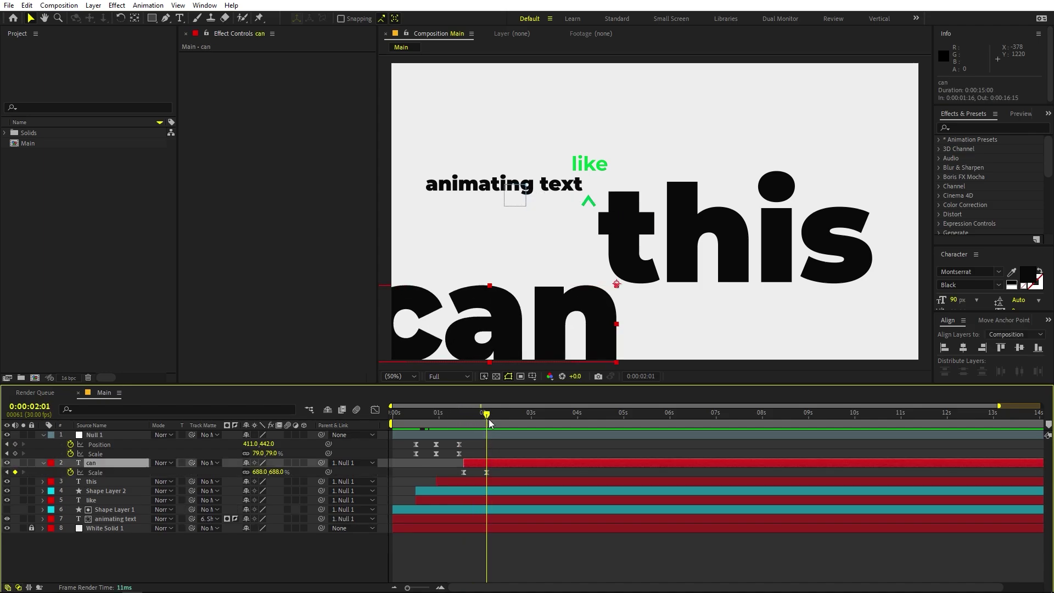
pyautogui.click(194, 451)
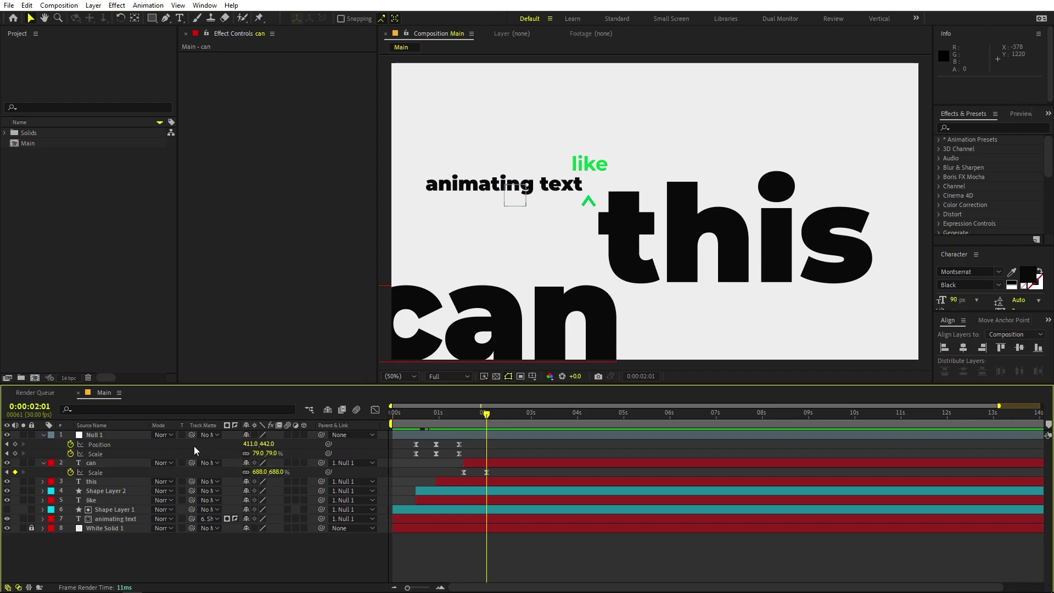
pyautogui.moveTo(260, 453); pyautogui.dragTo(349, 446)
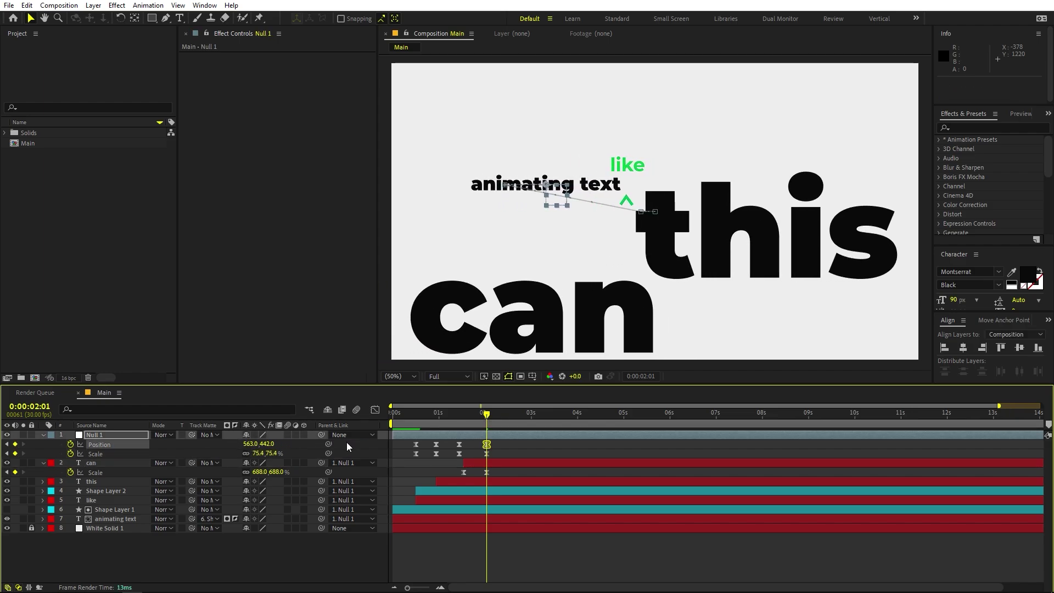
pyautogui.moveTo(269, 444); pyautogui.dragTo(177, 450)
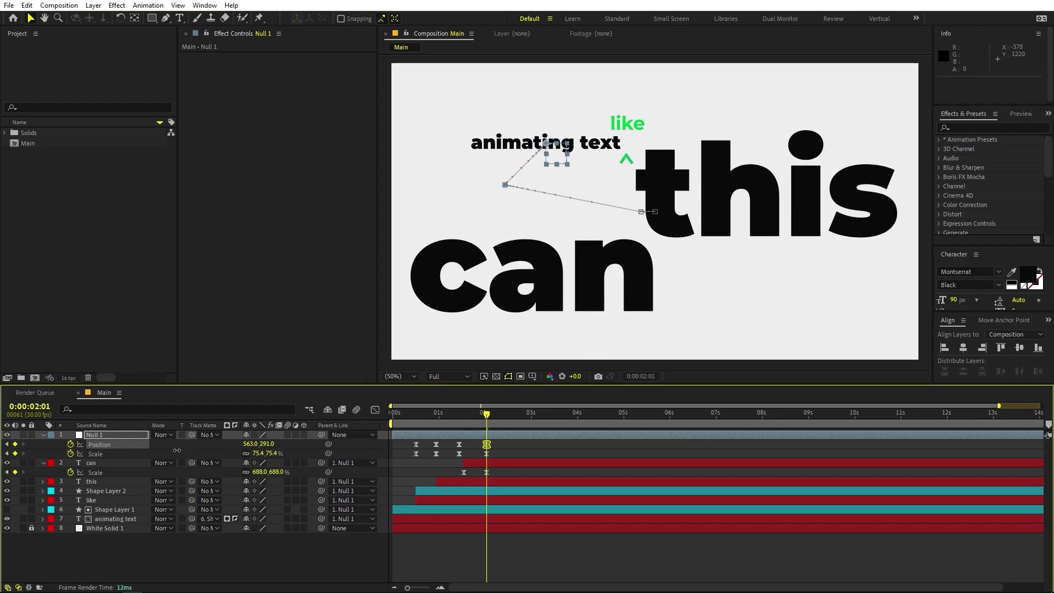
pyautogui.moveTo(247, 445); pyautogui.dragTo(242, 444)
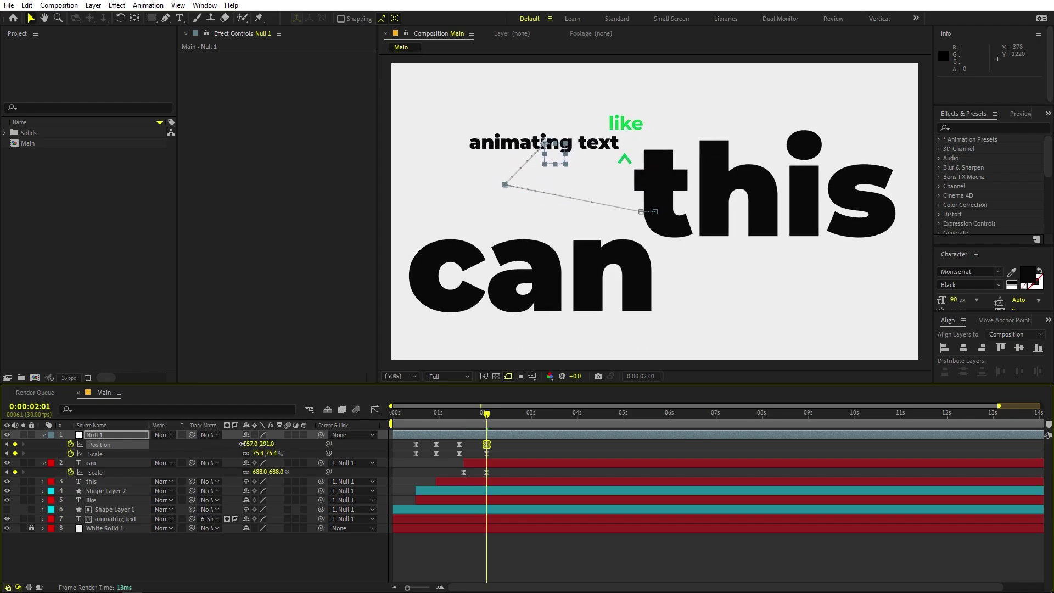
# Step: Reshape the speed curve between the null's last two pairs of keyframes for a fast start and long slowdown, and preview it
pyautogui.moveTo(528, 450); pyautogui.dragTo(441, 453)
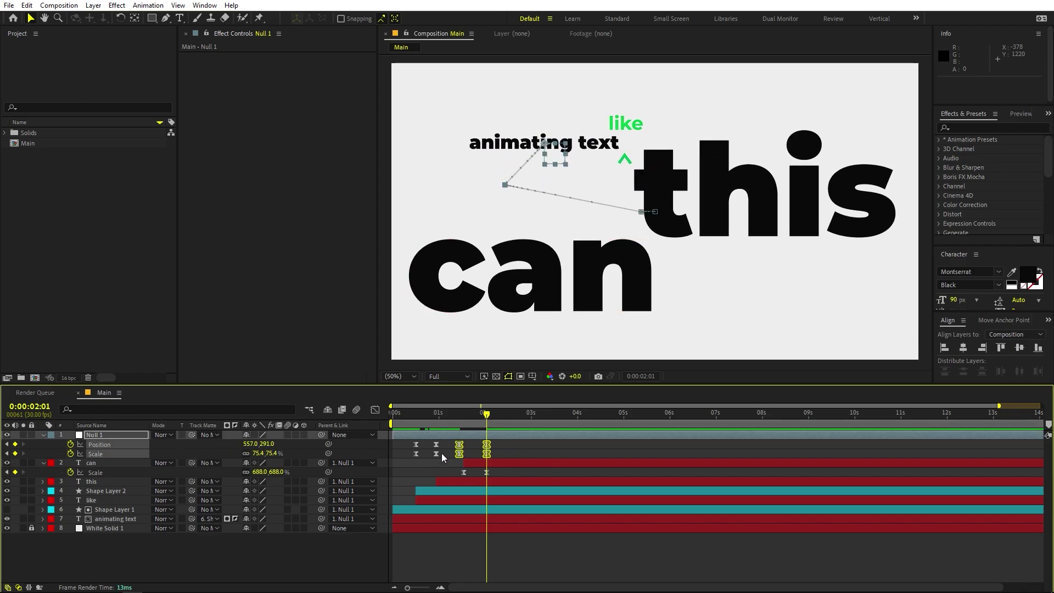
pyautogui.click(375, 409)
pyautogui.scroll(3, 465, 513)
pyautogui.moveTo(597, 414); pyautogui.dragTo(522, 439)
pyautogui.press('v')
pyautogui.moveTo(512, 483); pyautogui.dragTo(525, 550)
pyautogui.scroll(-3, 670, 469)
pyautogui.scroll(-5, 671, 469)
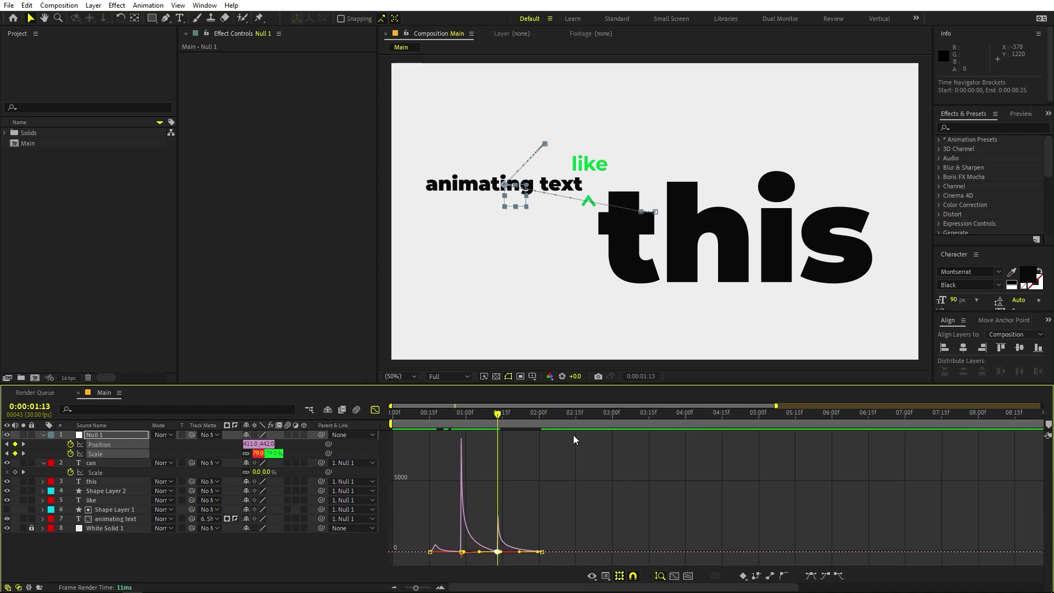
pyautogui.press('space')
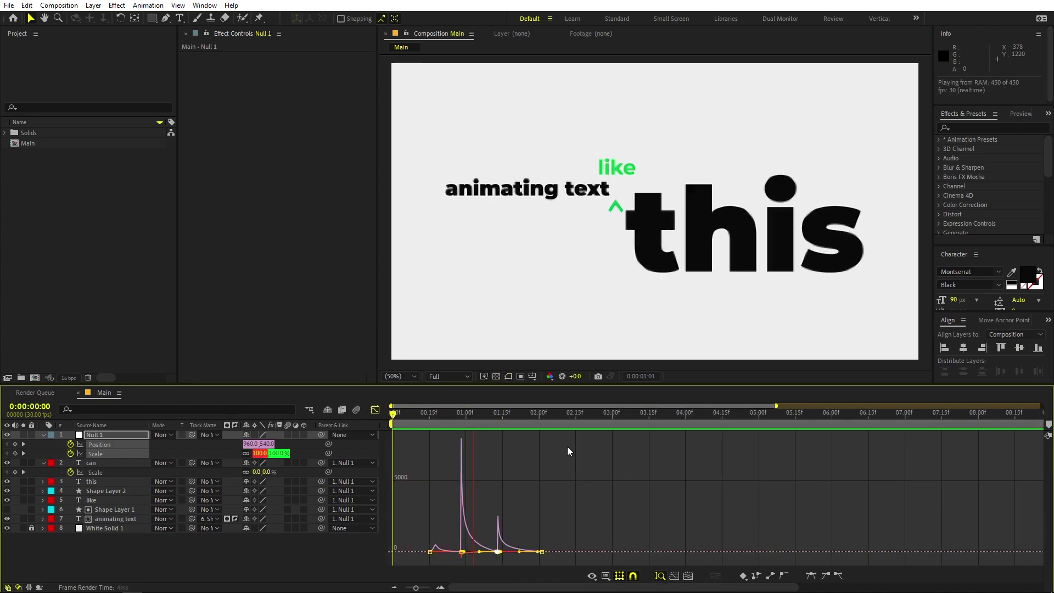
pyautogui.press('space')
# Step: Align the start of "can" to 0:00:01:13, move the null's last keyframes to 0:00:01:28, and preview the motion
pyautogui.click(375, 410)
pyautogui.moveTo(451, 413); pyautogui.dragTo(502, 467)
pyautogui.click(500, 458)
pyautogui.moveTo(552, 442); pyautogui.dragTo(536, 448)
pyautogui.press('space')
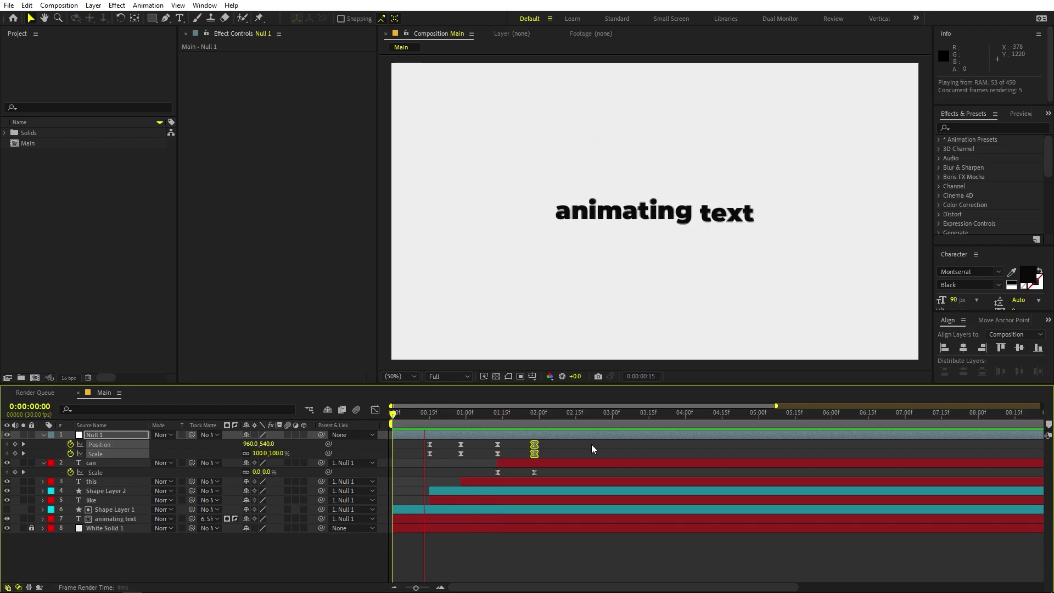
pyautogui.press('space')
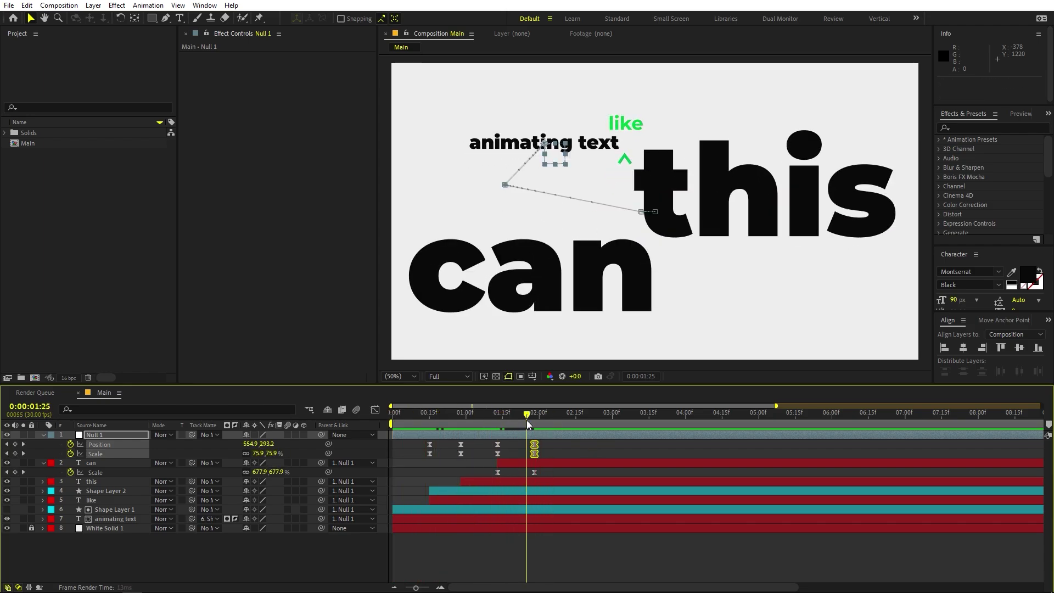
# Step: Duplicate the "can" layer, shift the copy to start at 0:00:01:28, and change its text to "be"
pyautogui.click(573, 444)
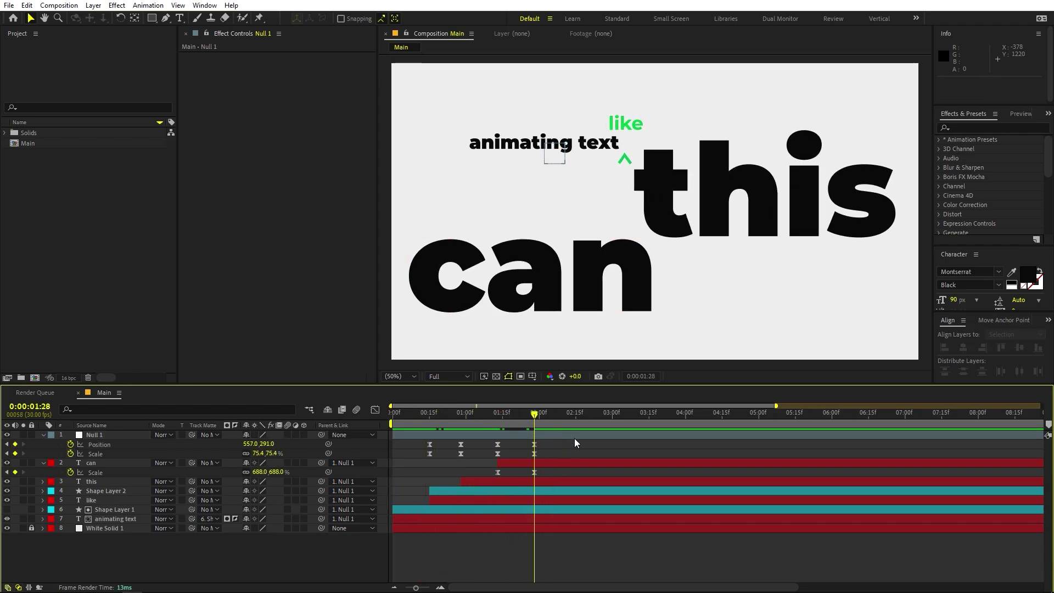
pyautogui.click(548, 465)
pyautogui.hotkey('ctrl', 'd')
pyautogui.moveTo(542, 461); pyautogui.dragTo(580, 461)
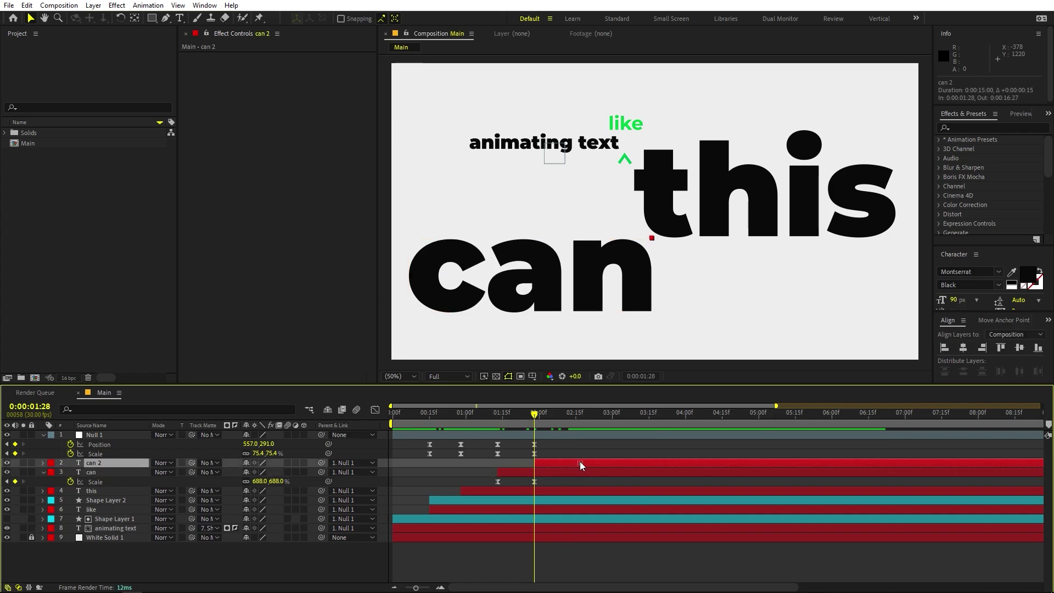
pyautogui.hotkey('ctrl', 't')
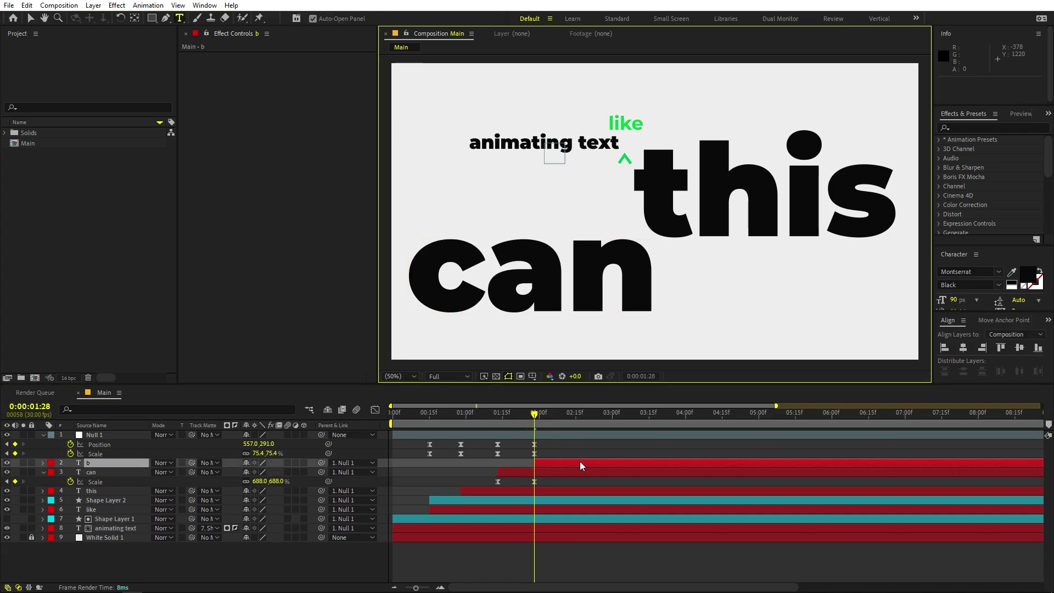
pyautogui.write('be')
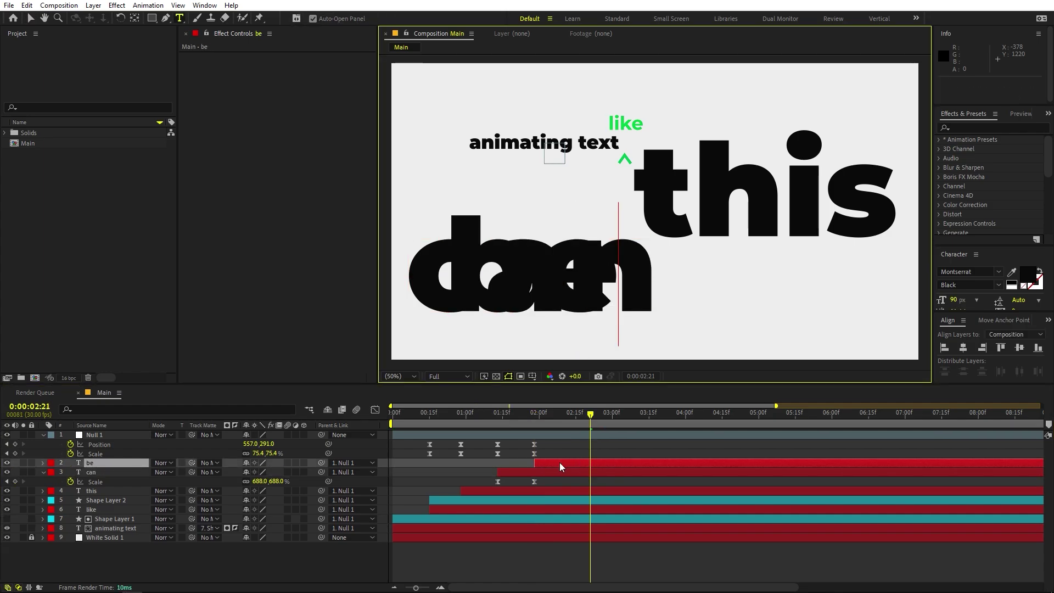
pyautogui.click(559, 462)
pyautogui.press('v')
# Step: Place "be" below and to the right of "can" and move its anchor point to its upper-left corner
pyautogui.moveTo(568, 268); pyautogui.dragTo(771, 361)
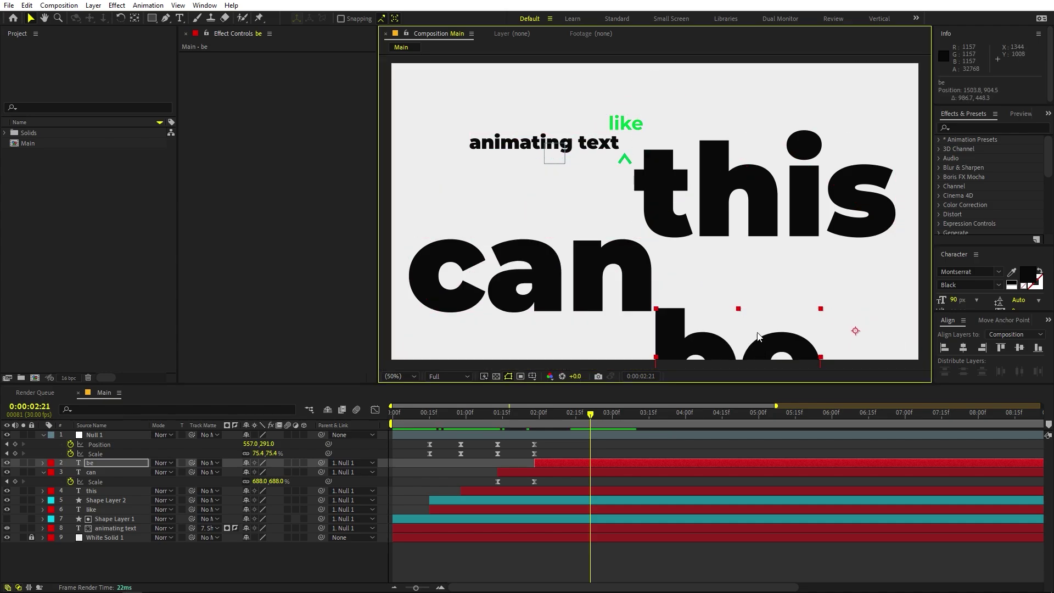
pyautogui.press('h')
pyautogui.moveTo(750, 265); pyautogui.dragTo(705, 169)
pyautogui.press('v')
pyautogui.moveTo(650, 258); pyautogui.dragTo(652, 262)
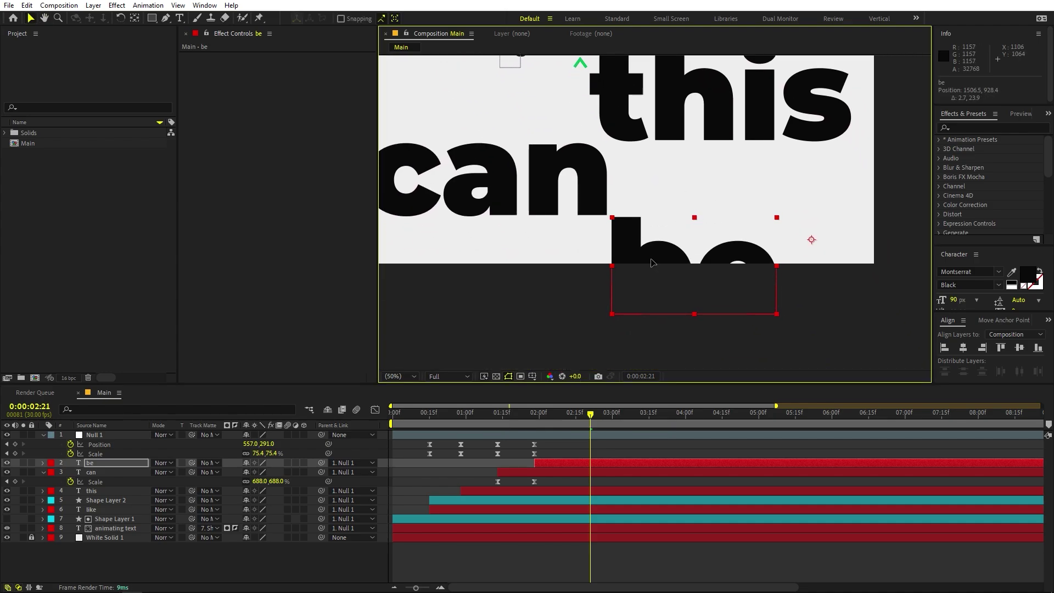
pyautogui.click(134, 18)
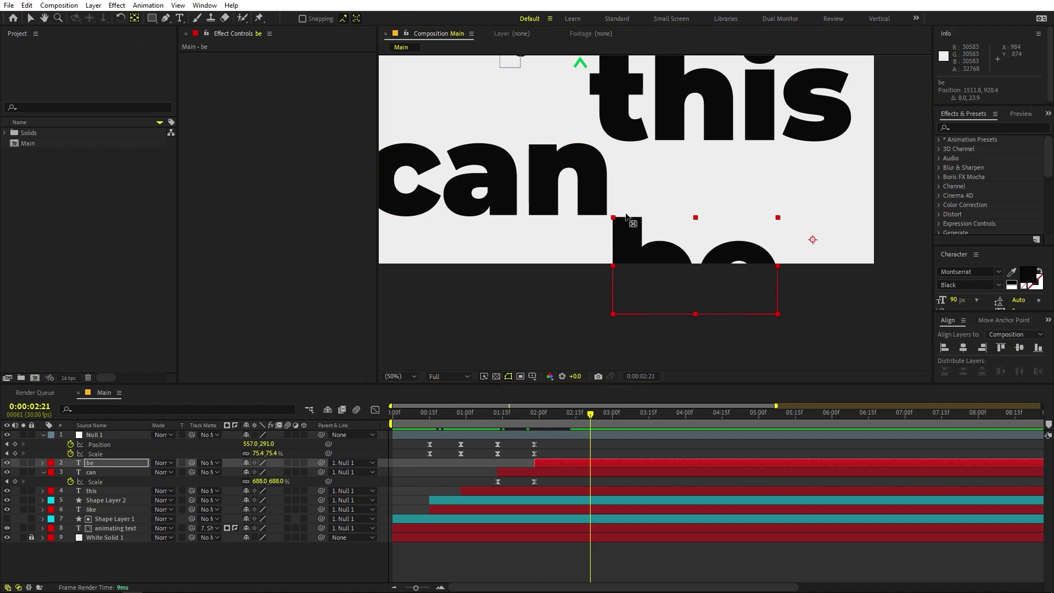
pyautogui.moveTo(815, 246); pyautogui.dragTo(629, 220)
# Step: Keyframe the null's Scale at 67.9% at 0:00:02:13, in line with the last Scale keyframe of "be"
pyautogui.moveTo(557, 426)
pyautogui.mouseDown()
pyautogui.moveTo(520, 428)
pyautogui.moveTo(561, 437)
pyautogui.mouseUp()
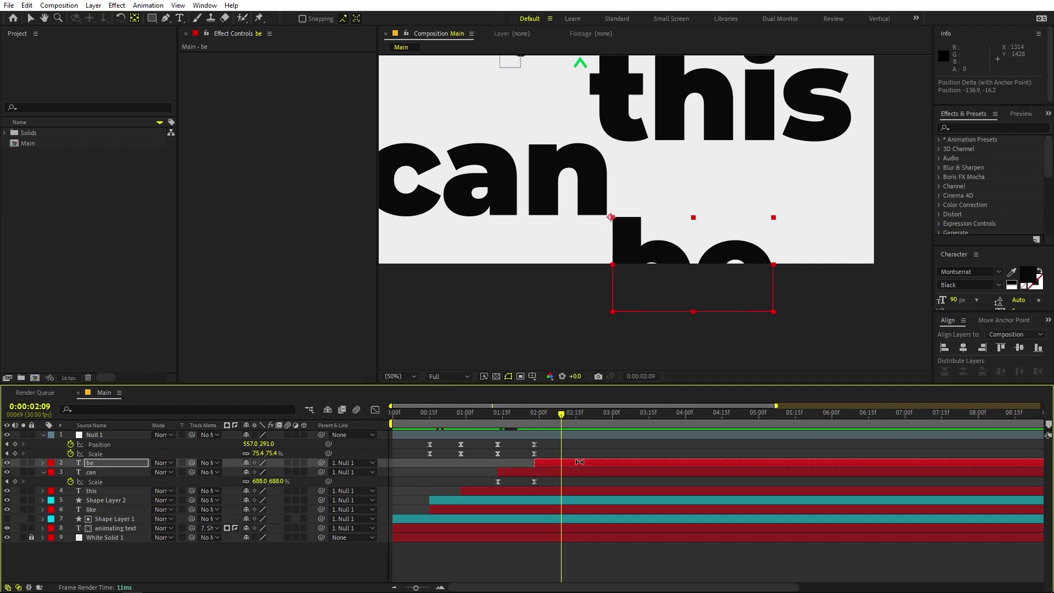
pyautogui.press('u')
pyautogui.click(571, 424)
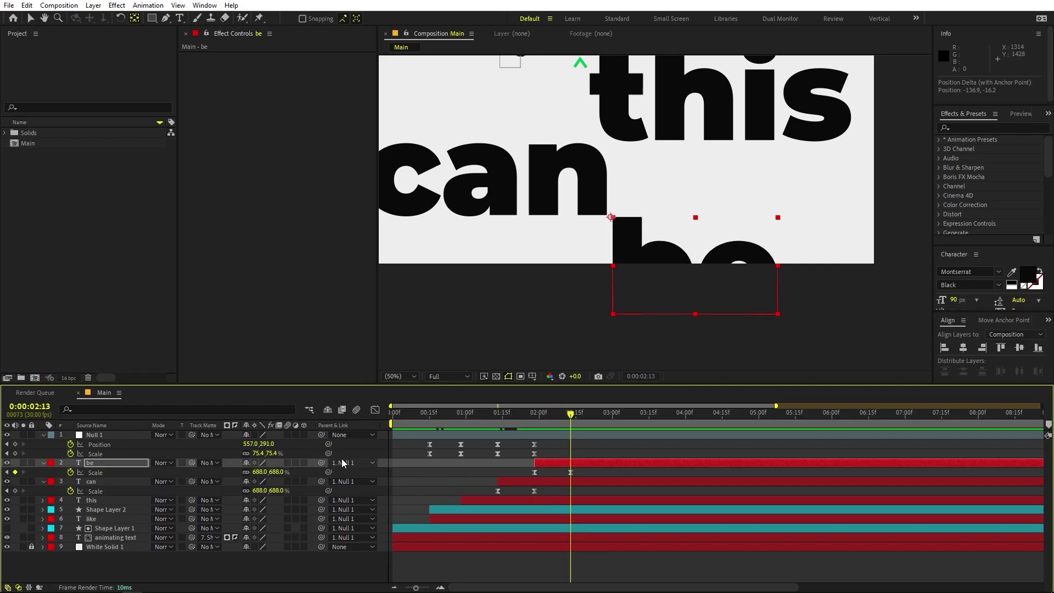
pyautogui.click(141, 453)
pyautogui.moveTo(258, 454); pyautogui.dragTo(217, 453)
# Step: Keyframe the null's Position at 590, 158 at 0:00:02:13 to bring "be" fully into the frame
pyautogui.moveTo(622, 182); pyautogui.dragTo(676, 254)
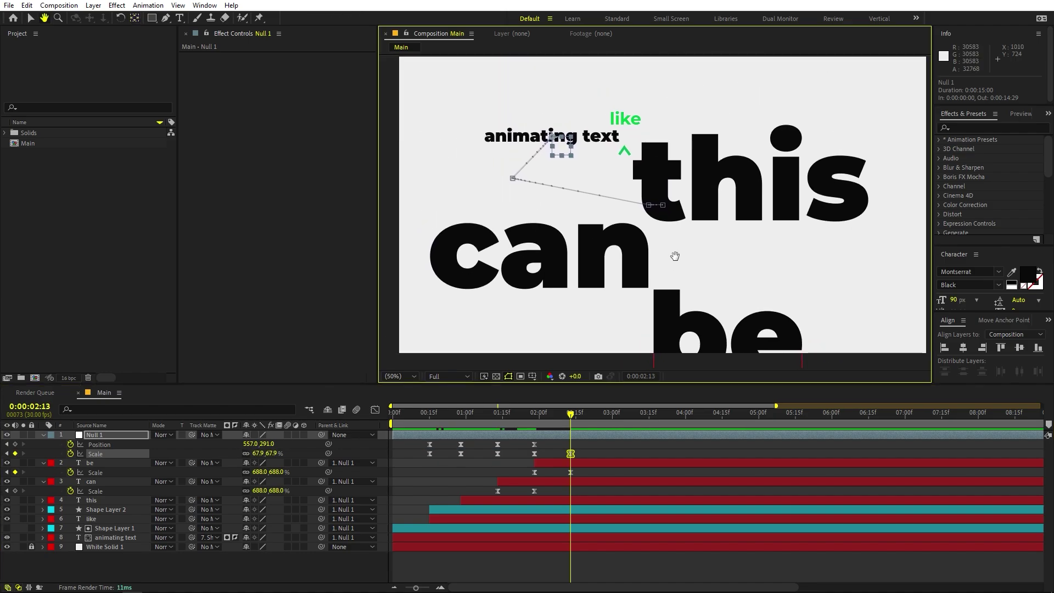
pyautogui.click(400, 377)
pyautogui.click(404, 399)
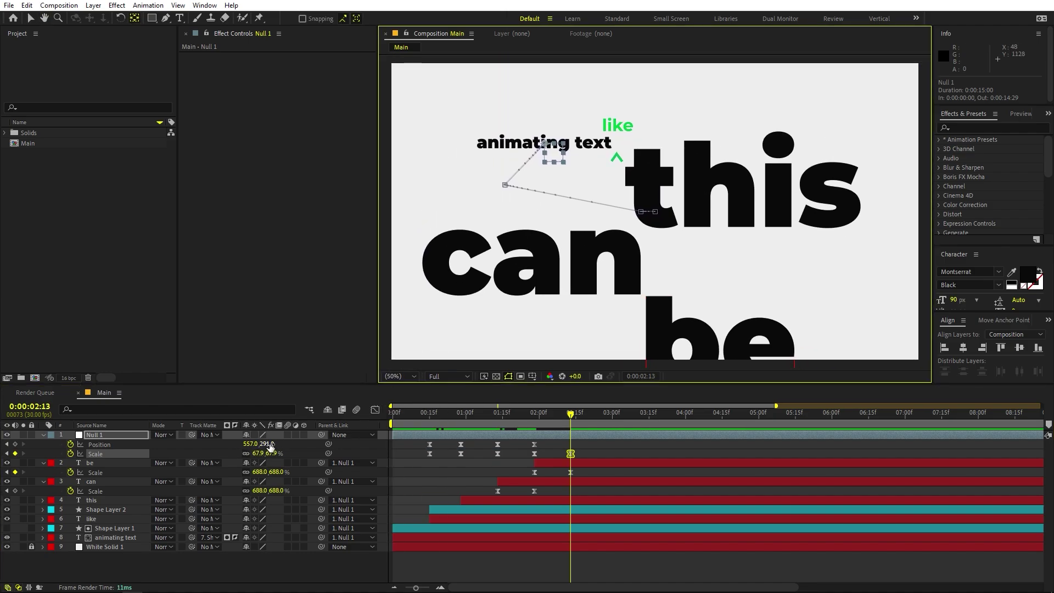
pyautogui.moveTo(271, 444); pyautogui.dragTo(186, 451)
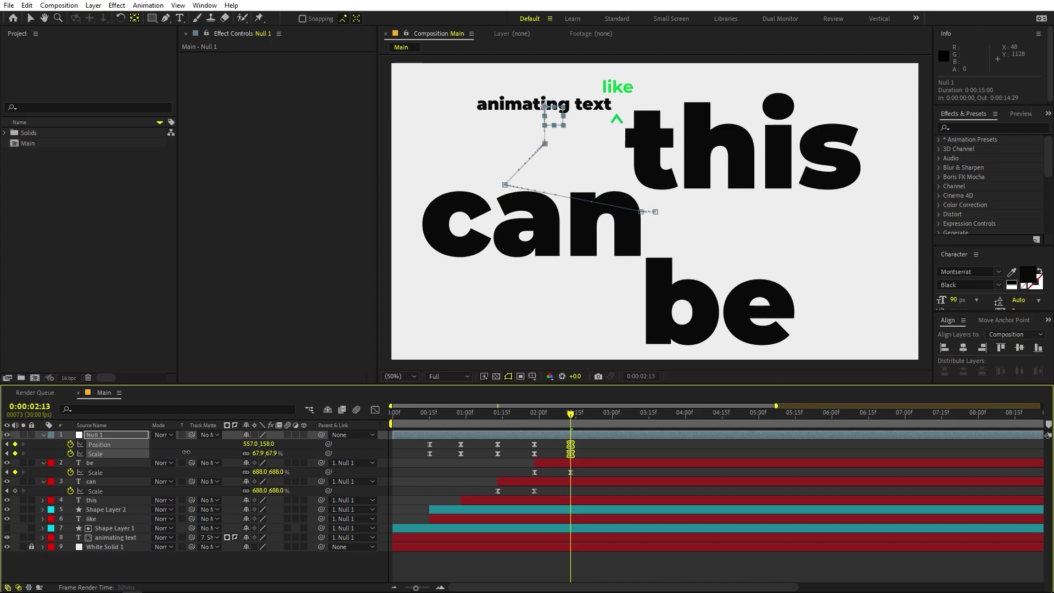
pyautogui.moveTo(247, 443); pyautogui.dragTo(266, 444)
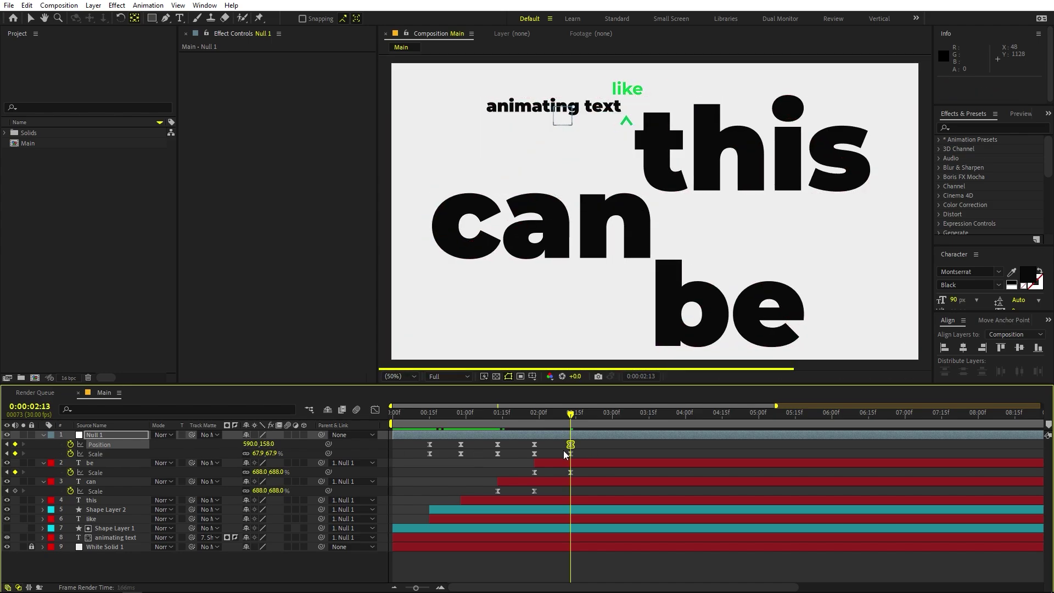
# Step: Reshape the speed curve leading into the null's 0:00:02:13 keyframes for a fast start and long slowdown, and preview the animation
pyautogui.click(372, 408)
pyautogui.scroll(4, 558, 475)
pyautogui.moveTo(453, 521); pyautogui.dragTo(455, 553)
pyautogui.moveTo(707, 521); pyautogui.dragTo(471, 569)
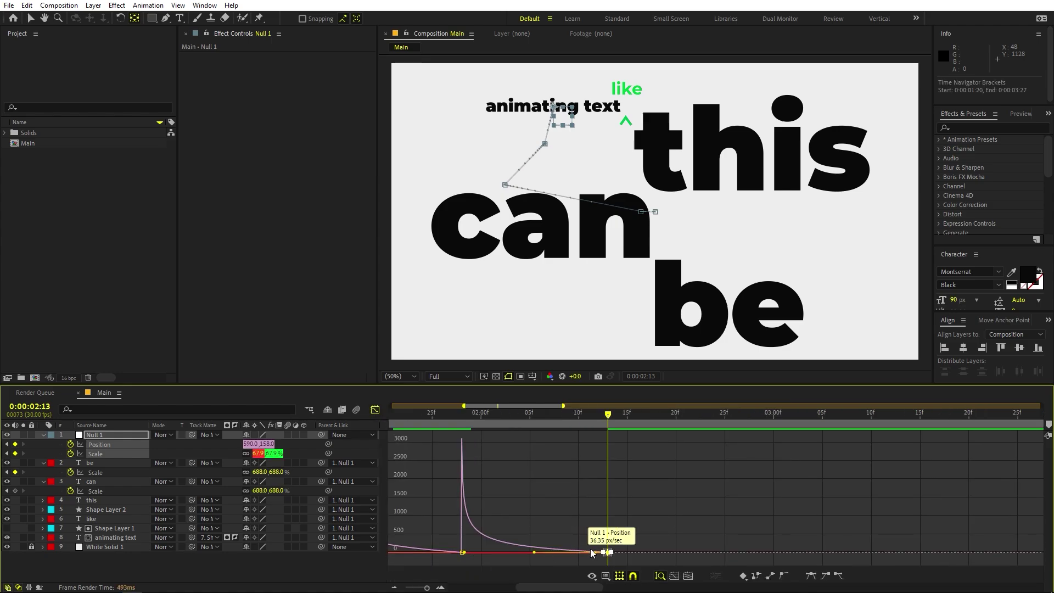
pyautogui.moveTo(596, 553); pyautogui.dragTo(540, 552)
pyautogui.scroll(-2, 558, 524)
pyautogui.hscroll(-3, 545, 516)
pyautogui.press('Home')
pyautogui.press('space')
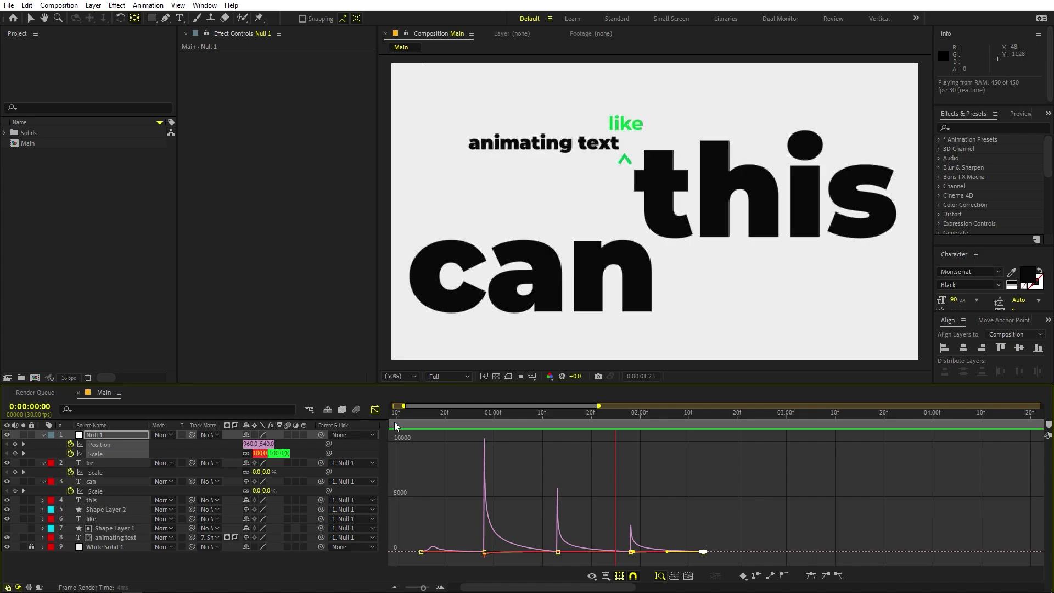
pyautogui.click(375, 409)
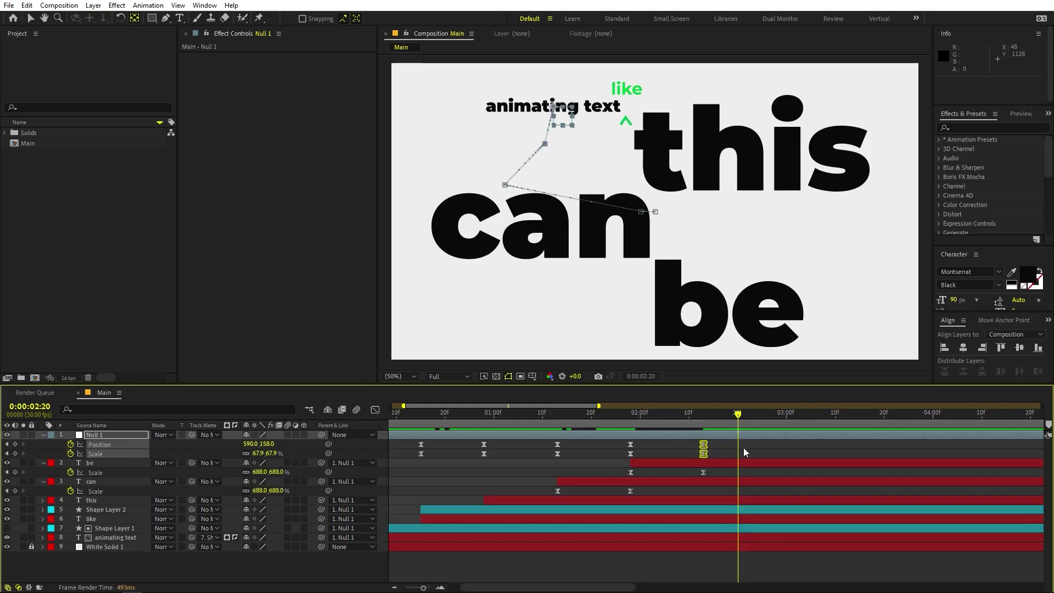
# Step: Duplicate the "be" layer, shift the copy to start at 0:00:02:13, and change its text to "challenging"
pyautogui.press('v')
pyautogui.click(672, 463)
pyautogui.hotkey('ctrl', 'd')
pyautogui.moveTo(672, 463); pyautogui.dragTo(754, 463)
pyautogui.doubleClick(689, 283)
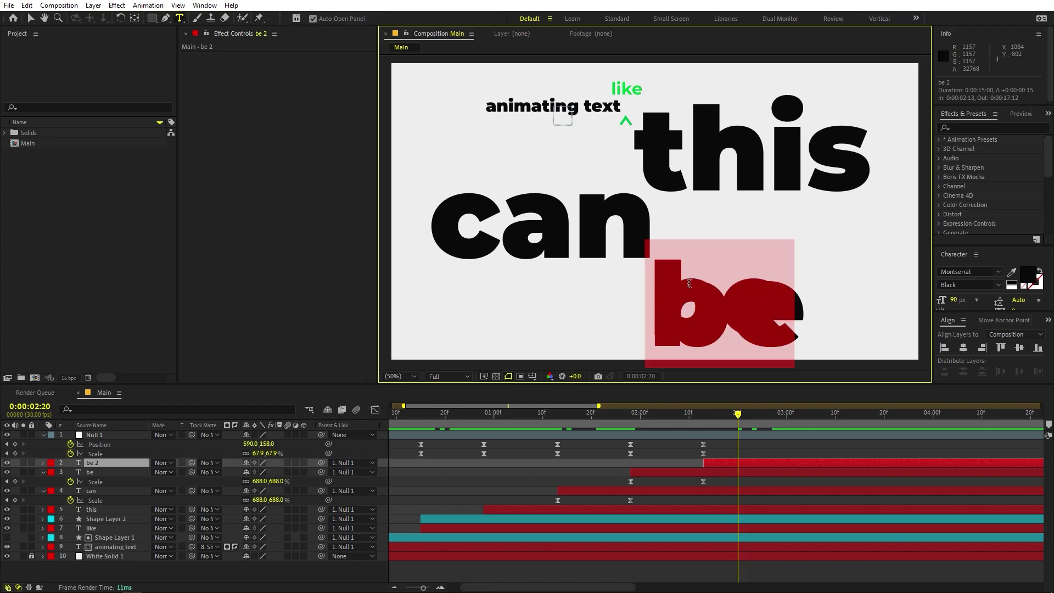
pyautogui.write('challenging')
pyautogui.press('Escape')
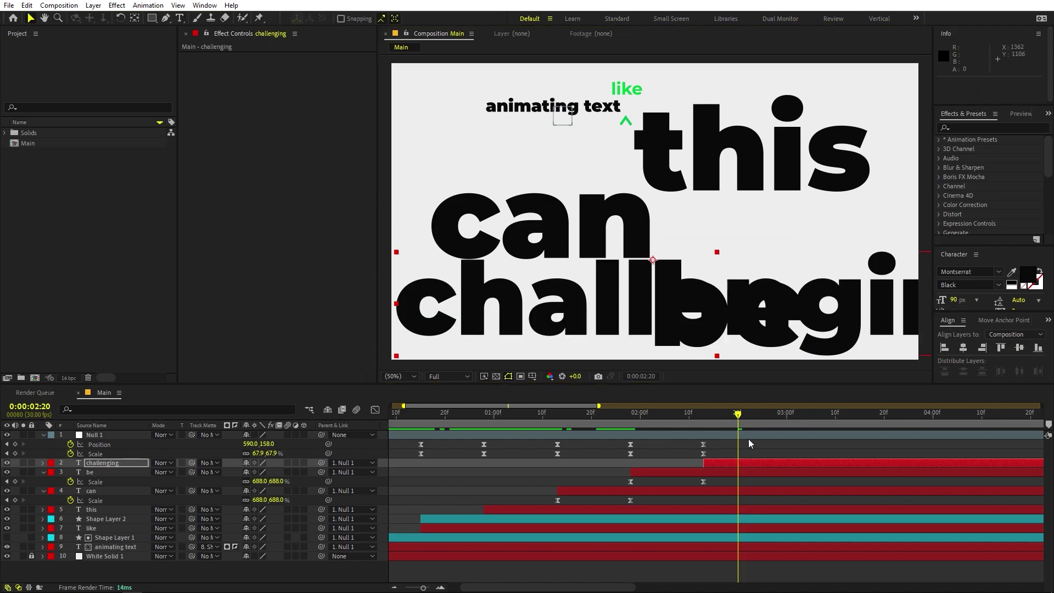
# Step: Move the word "challenging" down below "be" at 0:00:02:28, on its last Scale keyframe
pyautogui.click(746, 463)
pyautogui.press('u')
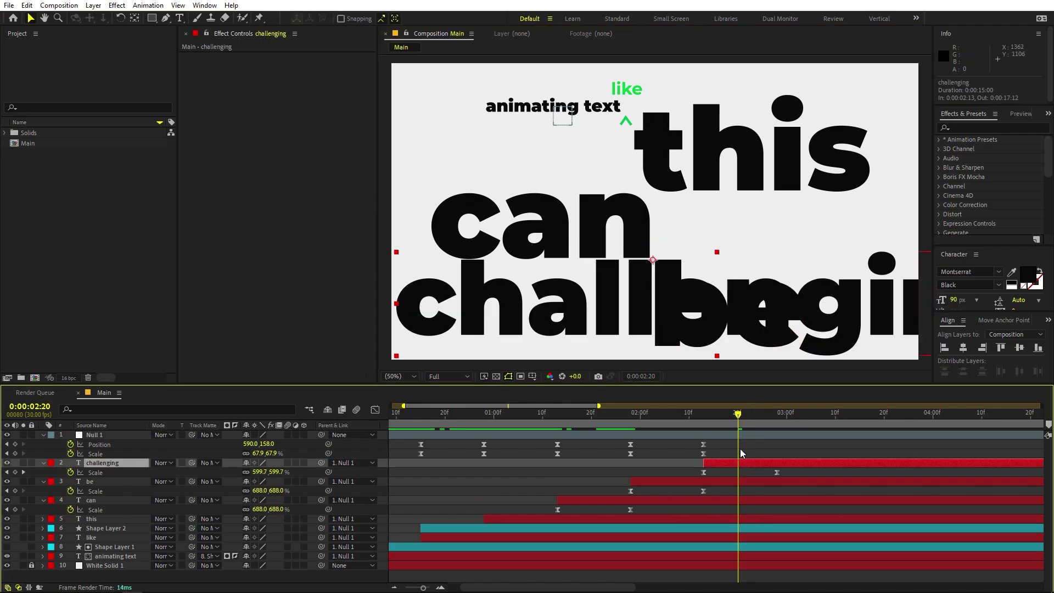
pyautogui.moveTo(743, 428); pyautogui.dragTo(777, 429)
pyautogui.moveTo(749, 302); pyautogui.dragTo(750, 393)
pyautogui.press('h')
pyautogui.moveTo(742, 284); pyautogui.dragTo(745, 217)
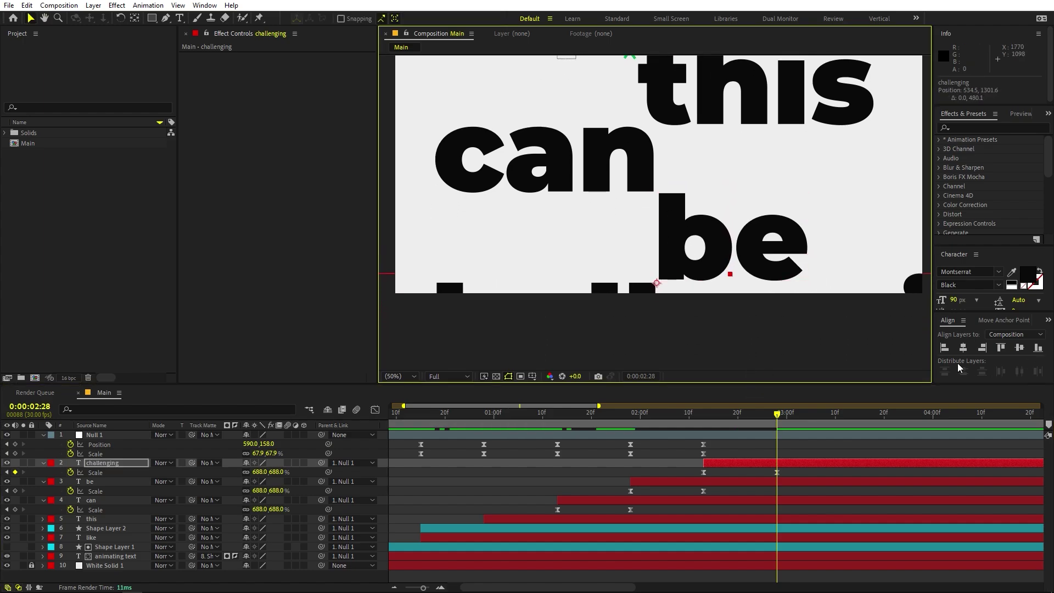
# Step: Set the anchor point of "challenging" at its top centre, centre the word horizontally under "be", and scrub its scale-in
pyautogui.click(135, 18)
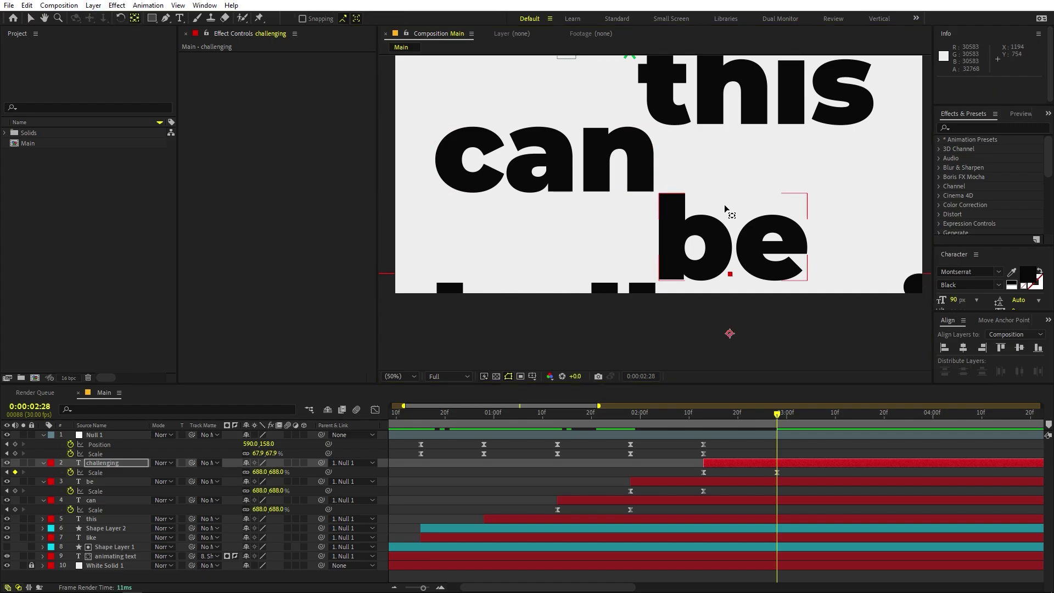
pyautogui.moveTo(730, 333); pyautogui.dragTo(735, 278)
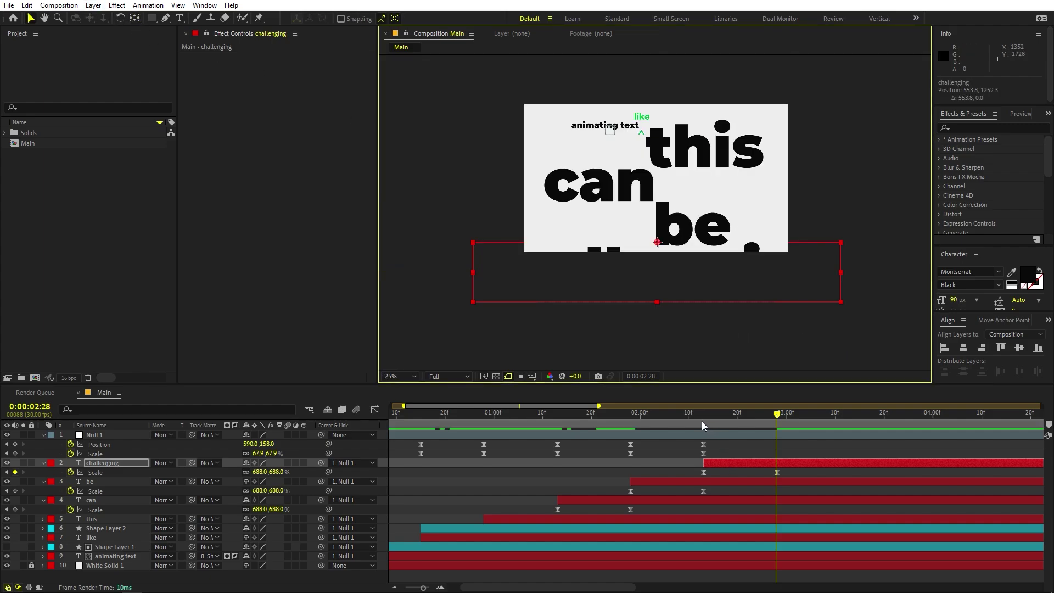
pyautogui.moveTo(729, 420); pyautogui.dragTo(773, 420)
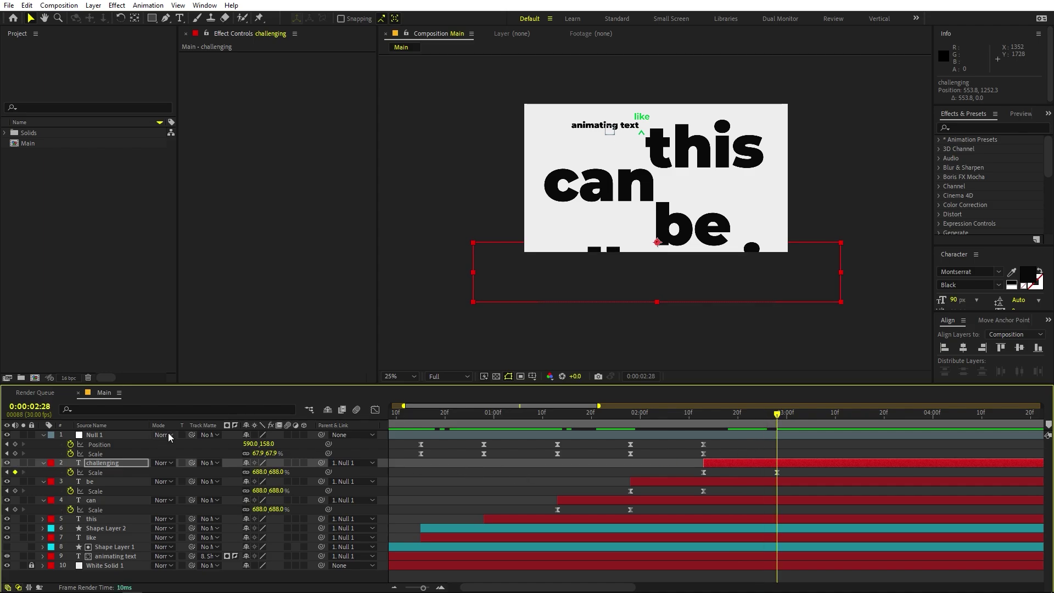
# Step: Keyframe the null's Scale at 41% and Position at 697, 158 at 0:00:02:28 to fit "challenging" in the frame
pyautogui.click(103, 436)
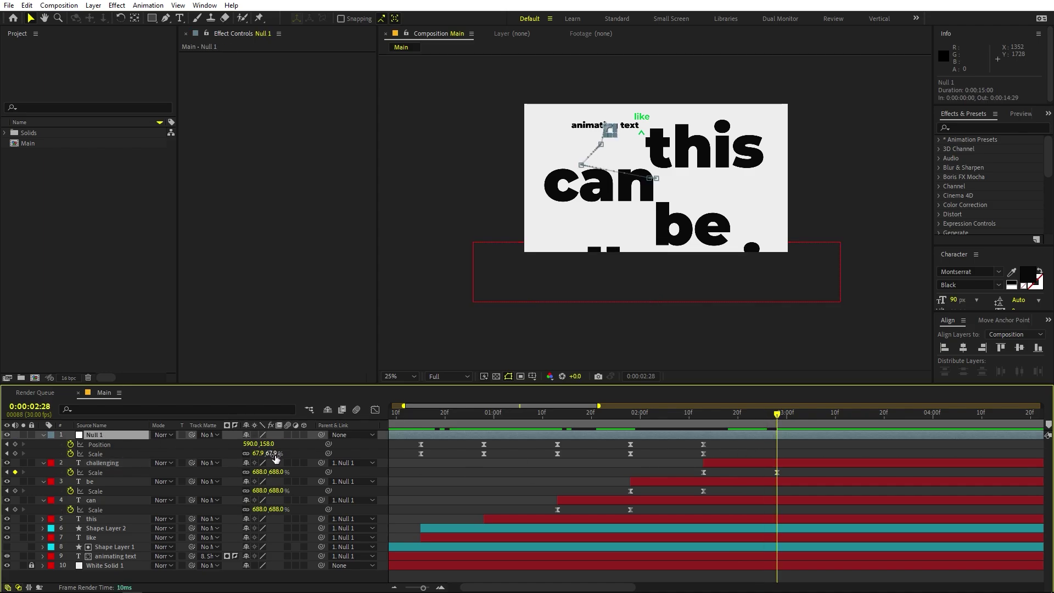
pyautogui.moveTo(258, 453); pyautogui.dragTo(118, 458)
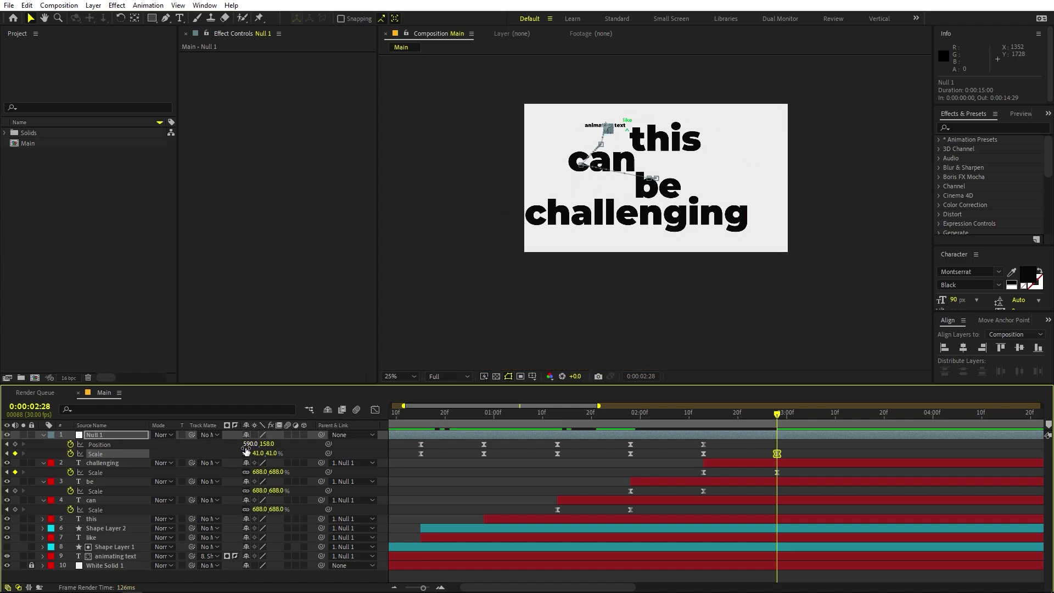
pyautogui.moveTo(248, 443); pyautogui.dragTo(732, 460)
# Step: Reshape the speed curve into the null's 0:00:02:28 keyframes for a fast start and long slowdown, and preview the animation fitted to the viewer
pyautogui.click(375, 413)
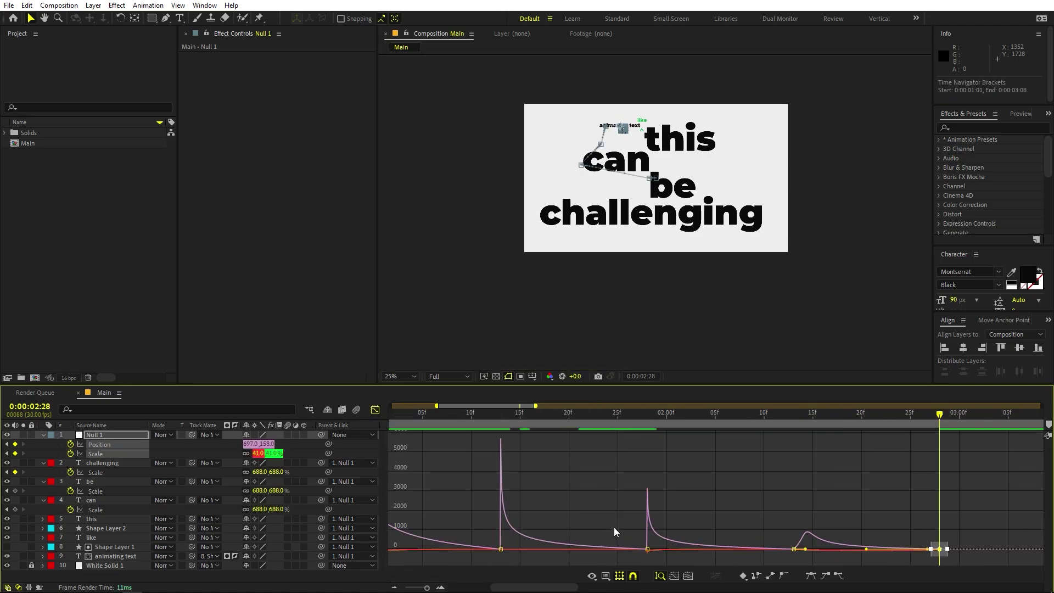
pyautogui.moveTo(805, 552); pyautogui.dragTo(771, 558)
pyautogui.moveTo(984, 525); pyautogui.dragTo(805, 554)
pyautogui.scroll(-5, 800, 516)
pyautogui.scroll(-2, 800, 520)
pyautogui.moveTo(542, 423); pyautogui.dragTo(374, 425)
pyautogui.click(407, 377)
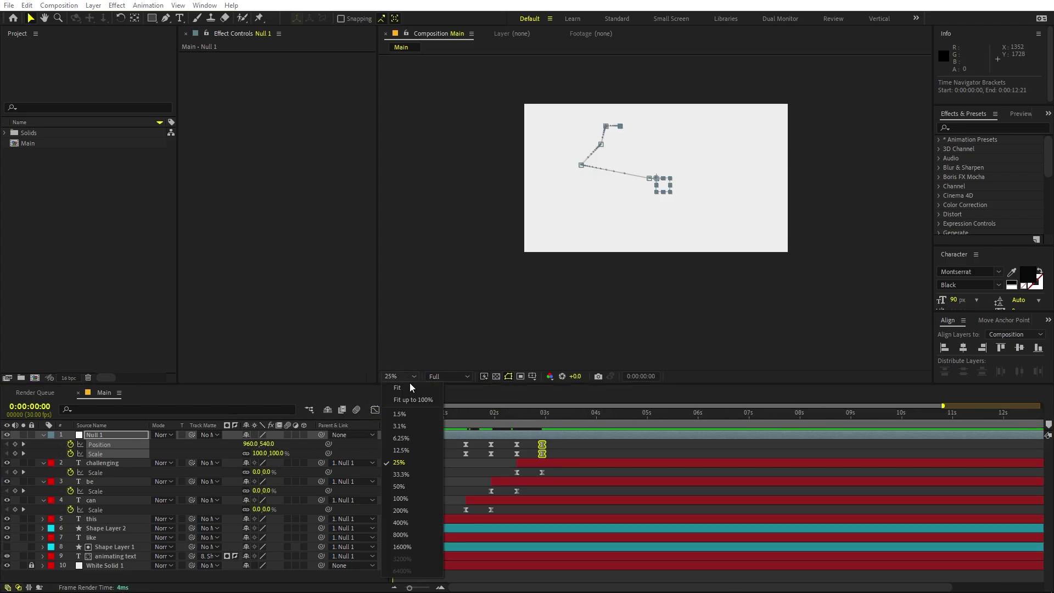
pyautogui.click(414, 403)
pyautogui.press('space')
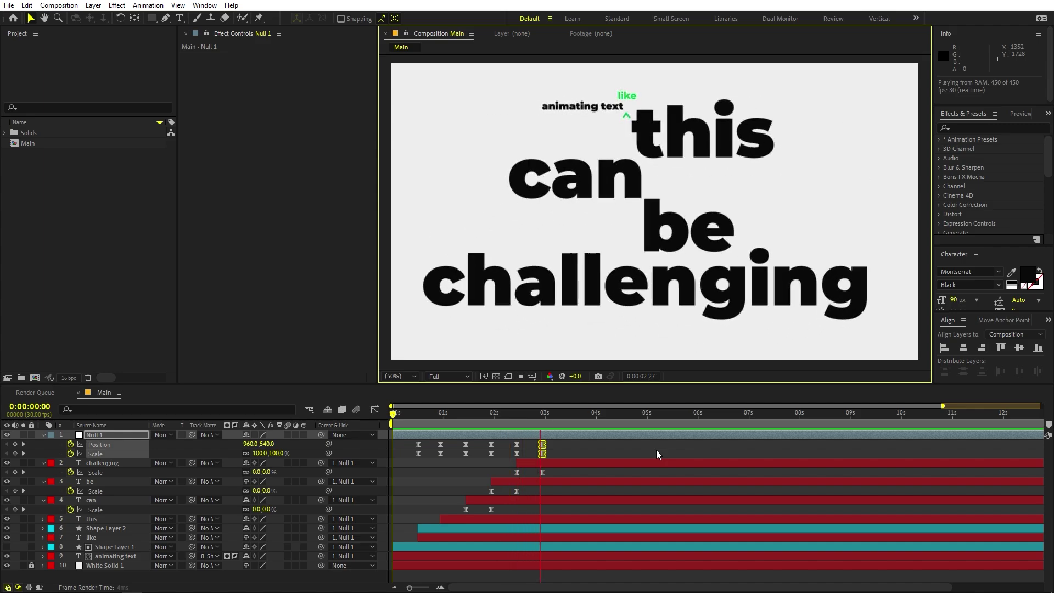
# Step: Duplicate the "challenging" layer, shift the copy to start at 0:00:02:28, and change its text to "but"
pyautogui.click(561, 435)
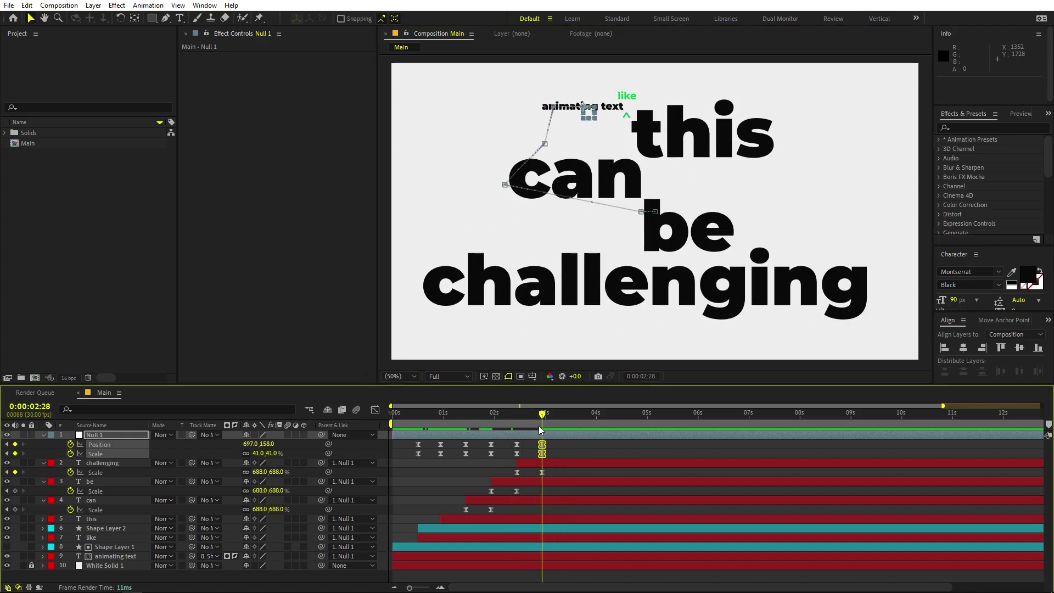
pyautogui.click(596, 455)
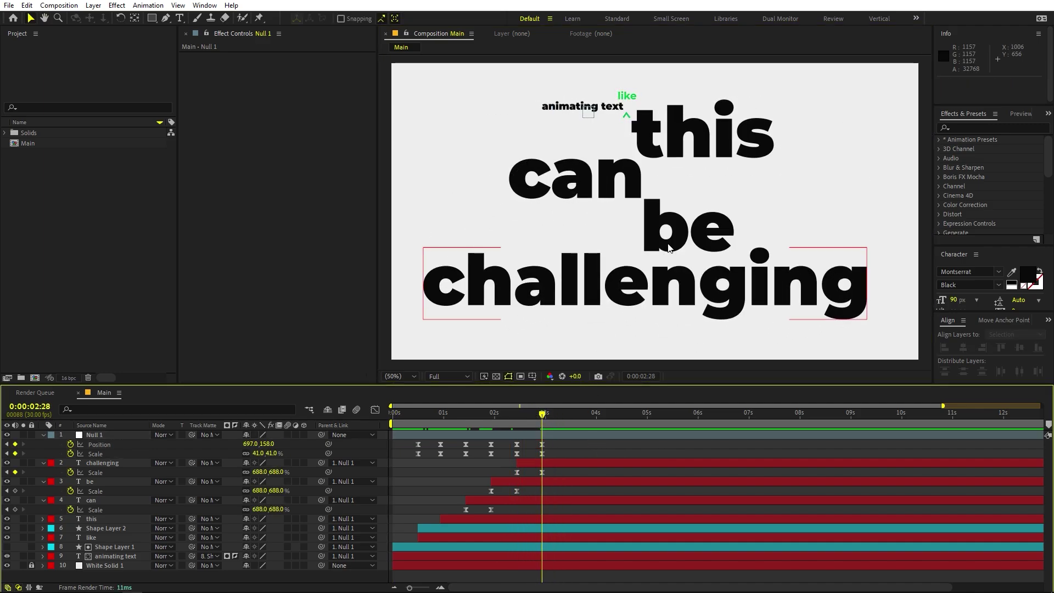
pyautogui.click(552, 464)
pyautogui.hotkey('ctrl', 'd')
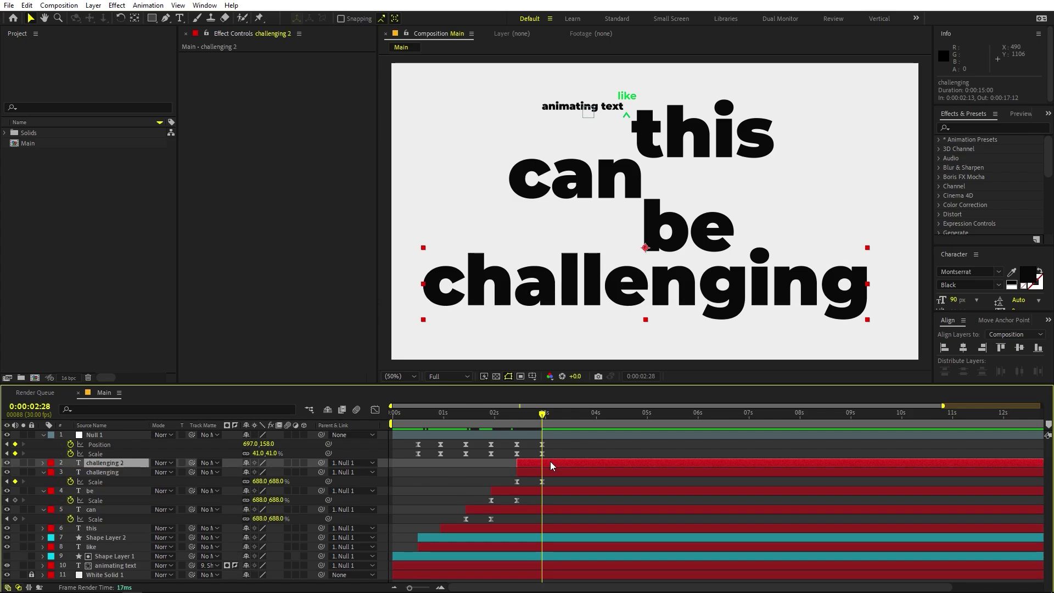
pyautogui.press('[')
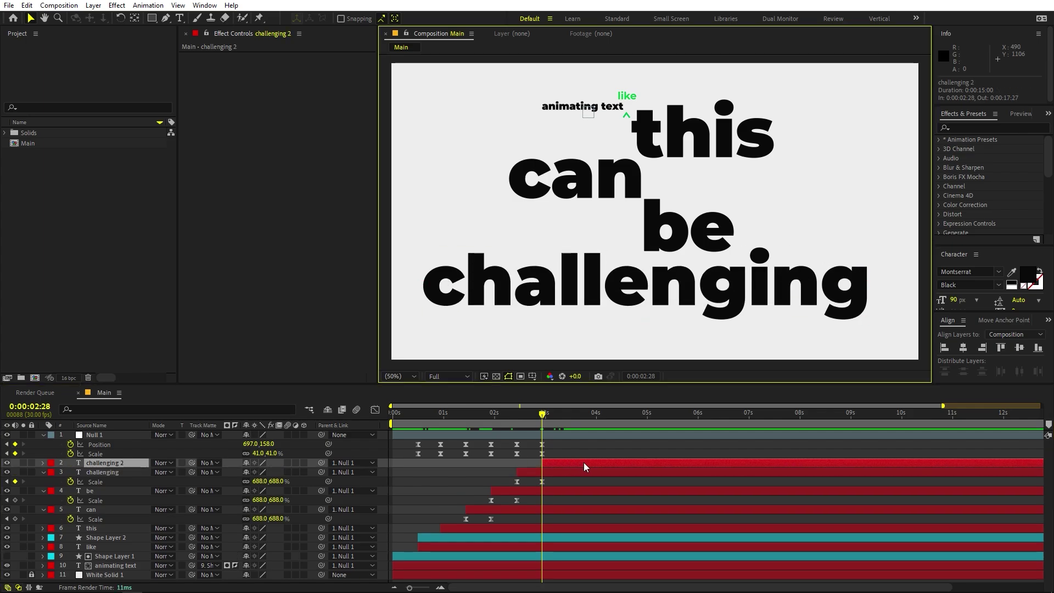
pyautogui.click(616, 418)
pyautogui.doubleClick(582, 465)
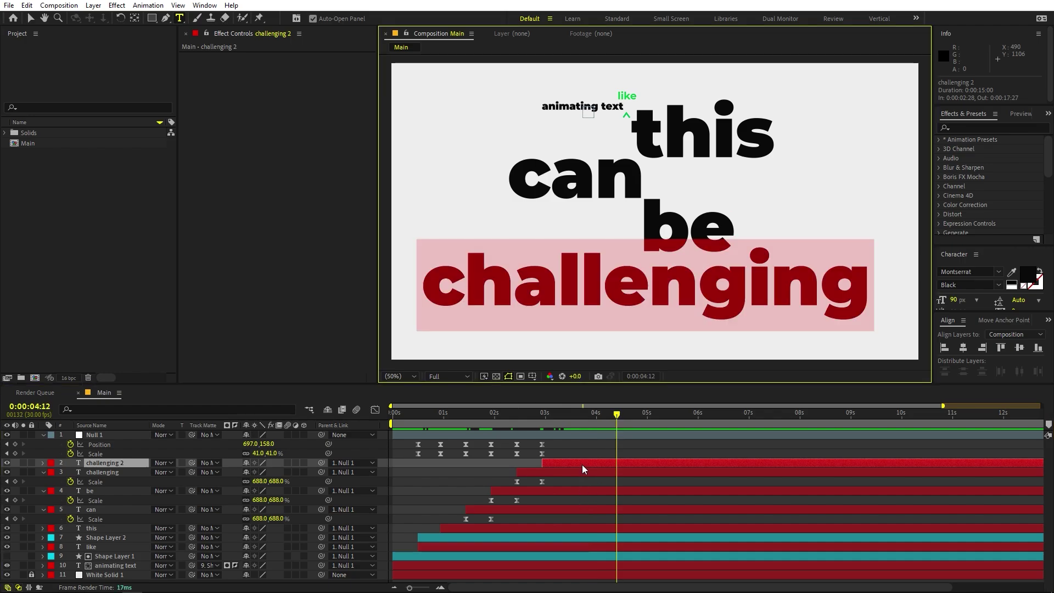
pyautogui.write('but')
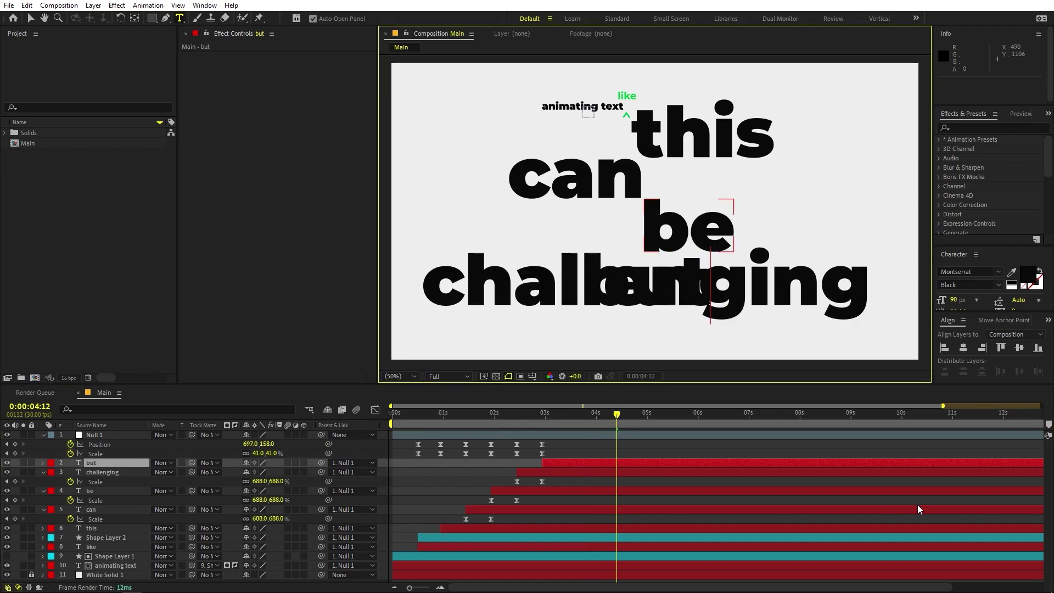
# Step: Colour the word "but" green by sampling the fill from the word "like"
pyautogui.doubleClick(733, 462)
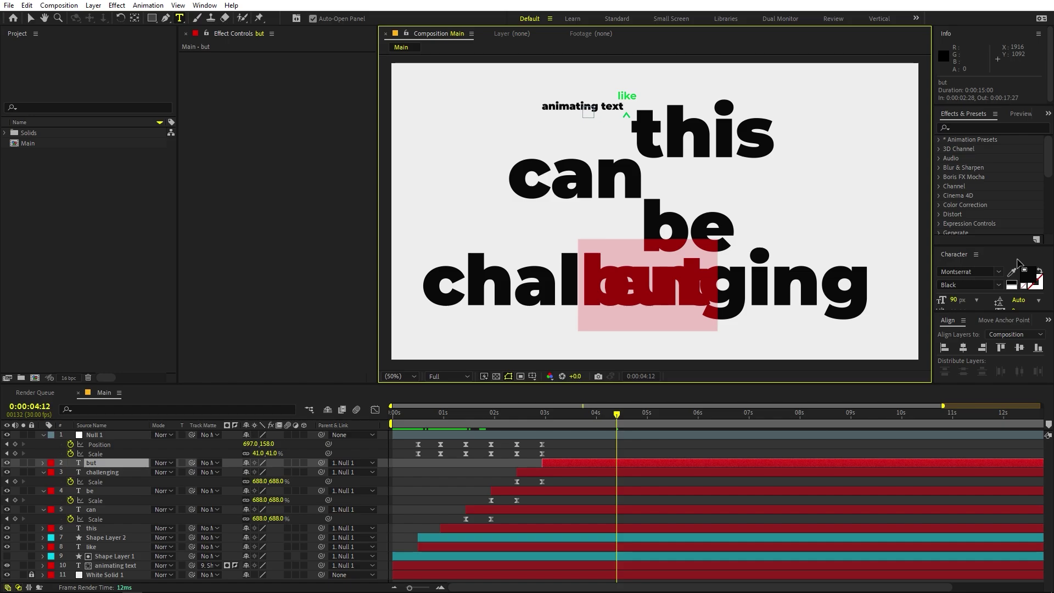
pyautogui.click(1011, 274)
pyautogui.click(627, 94)
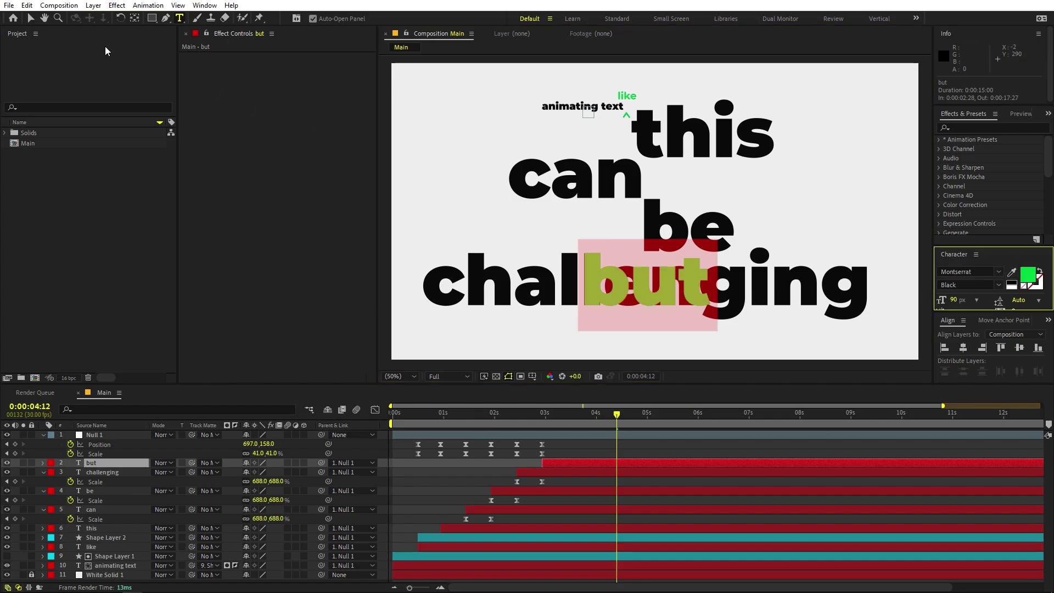
pyautogui.click(31, 19)
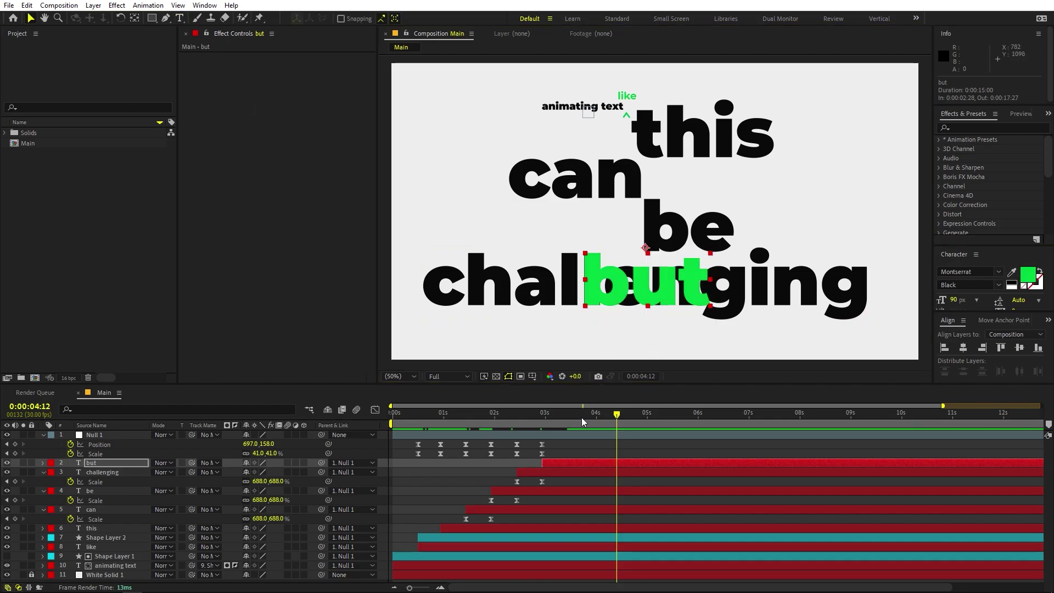
# Step: Set the last Scale keyframe of "but" at 0:00:03:13 to 272.9%
pyautogui.press('u')
pyautogui.moveTo(580, 420); pyautogui.dragTo(572, 430)
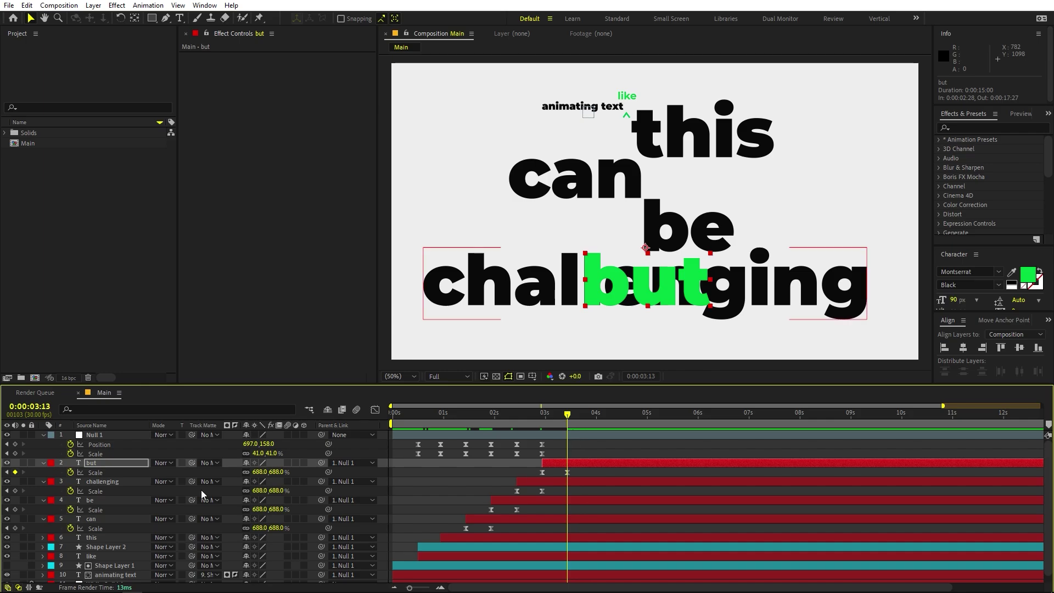
pyautogui.moveTo(259, 472); pyautogui.dragTo(143, 472)
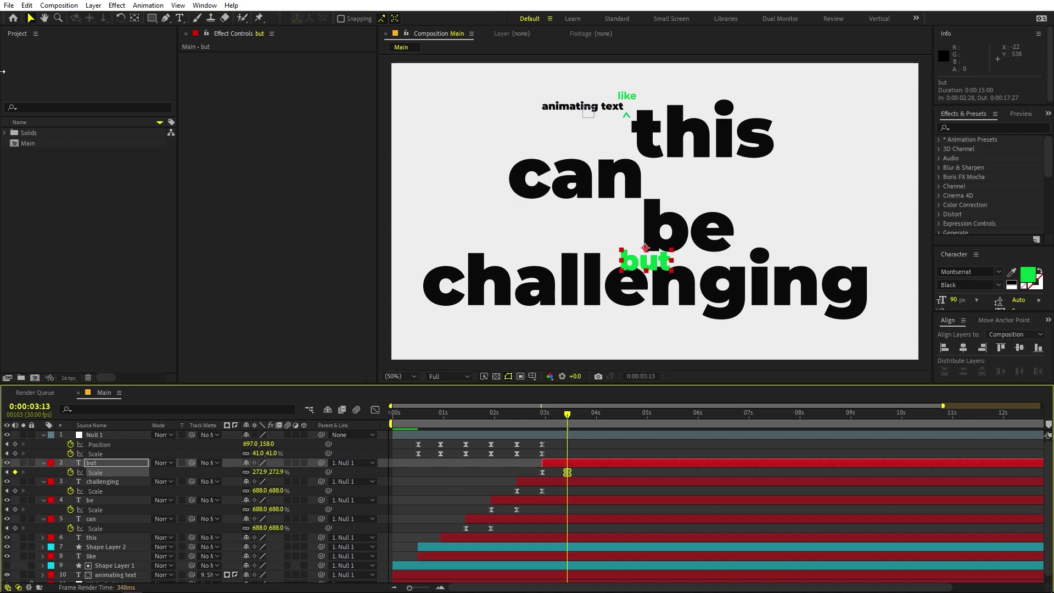
# Step: Set the anchor point of "but" at its left edge and place the word just right of "challenging"
pyautogui.press('y')
pyautogui.moveTo(635, 251); pyautogui.dragTo(916, 284)
pyautogui.press('v')
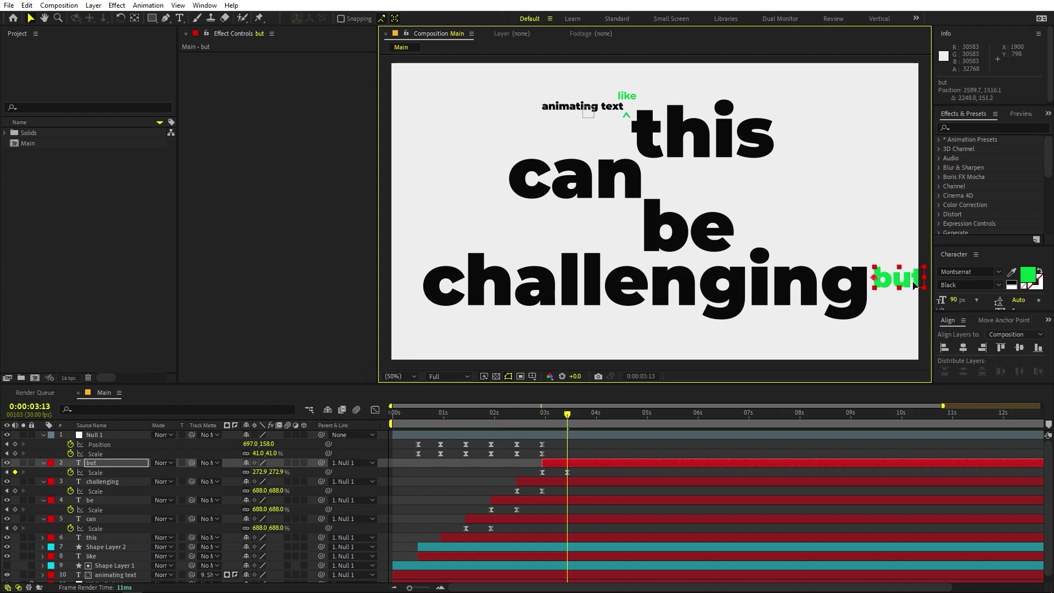
# Step: Keyframe the null's Scale at 56.5% and Position at -646, -318 at 0:00:03:13 to bring "but" to the frame's centre
pyautogui.moveTo(540, 423); pyautogui.dragTo(565, 424)
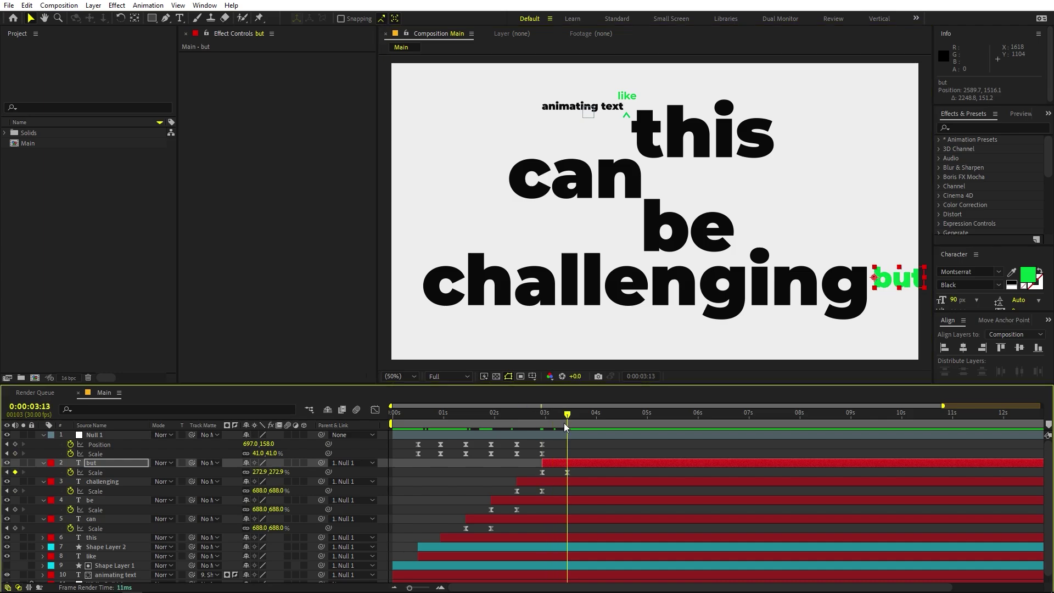
pyautogui.click(140, 443)
pyautogui.click(190, 448)
pyautogui.moveTo(255, 454); pyautogui.dragTo(305, 445)
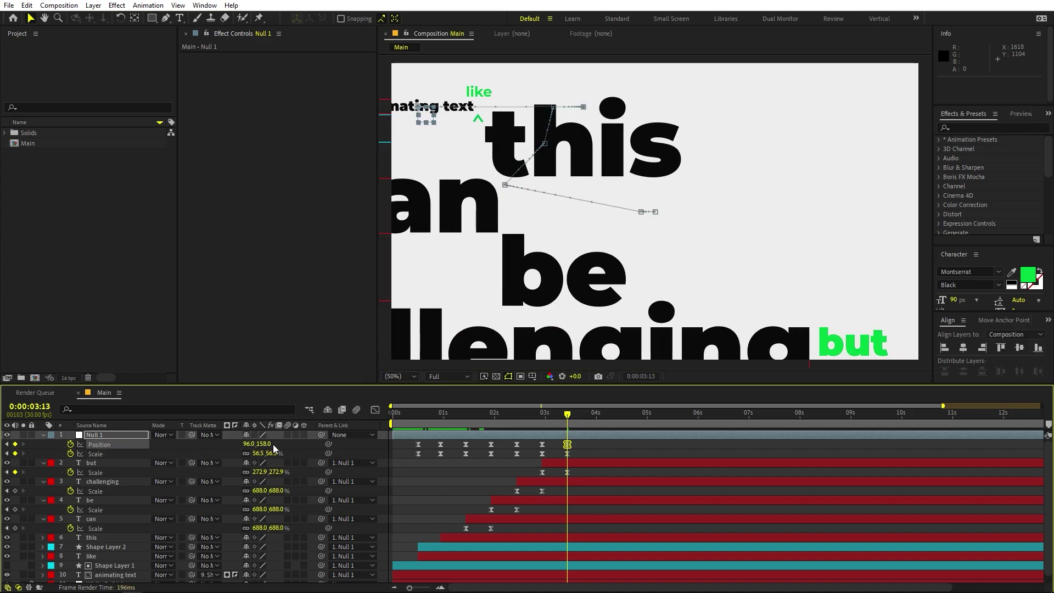
pyautogui.moveTo(205, 446); pyautogui.dragTo(177, 446)
pyautogui.moveTo(250, 444); pyautogui.dragTo(175, 443)
pyautogui.moveTo(269, 444); pyautogui.dragTo(293, 443)
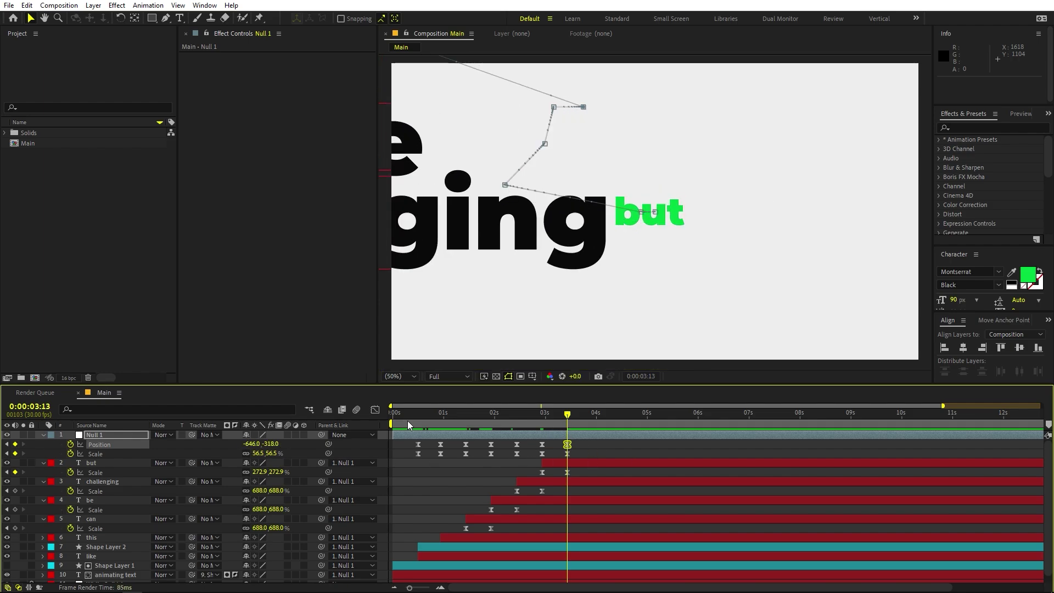
# Step: Reshape the speed curve between the null's last two Position and Scale keyframes for a fast start and long slowdown, and preview the animation
pyautogui.click(375, 411)
pyautogui.keyDown('shift'); pyautogui.click(96, 455); pyautogui.keyUp('shift')
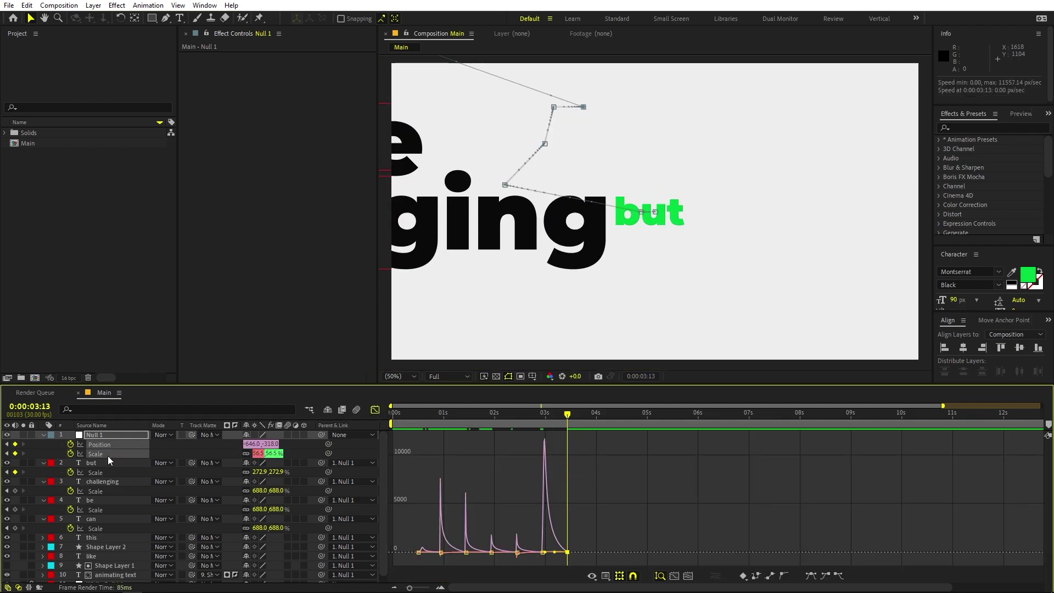
pyautogui.moveTo(635, 535); pyautogui.dragTo(538, 566)
pyautogui.scroll(6, 540, 555)
pyautogui.scroll(2, 542, 556)
pyautogui.scroll(-3, 546, 555)
pyautogui.moveTo(703, 552); pyautogui.dragTo(574, 553)
pyautogui.moveTo(477, 536); pyautogui.dragTo(422, 552)
pyautogui.press(';')
pyautogui.press('space')
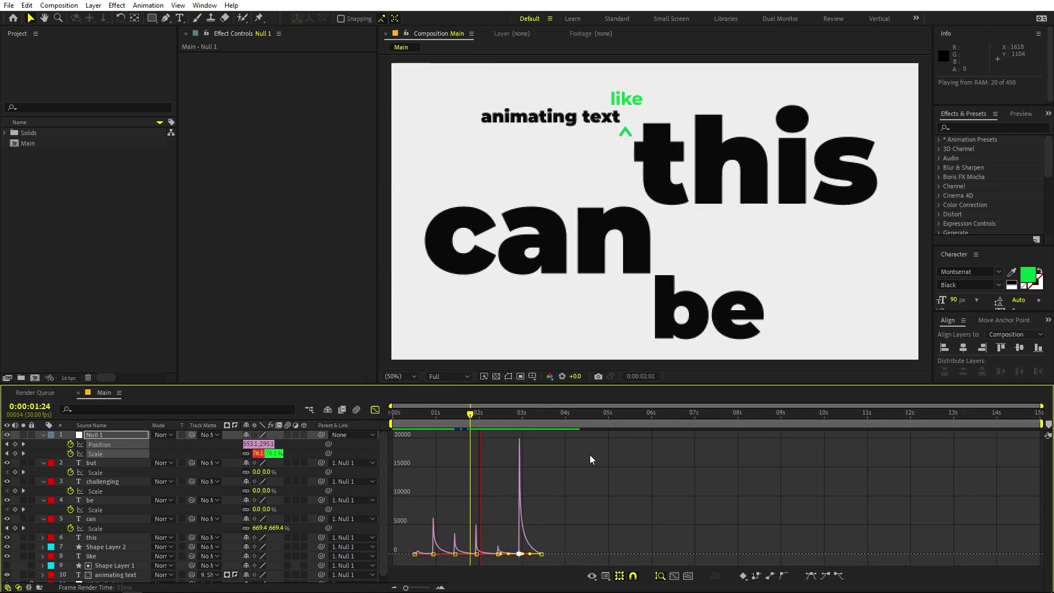
pyautogui.press('space')
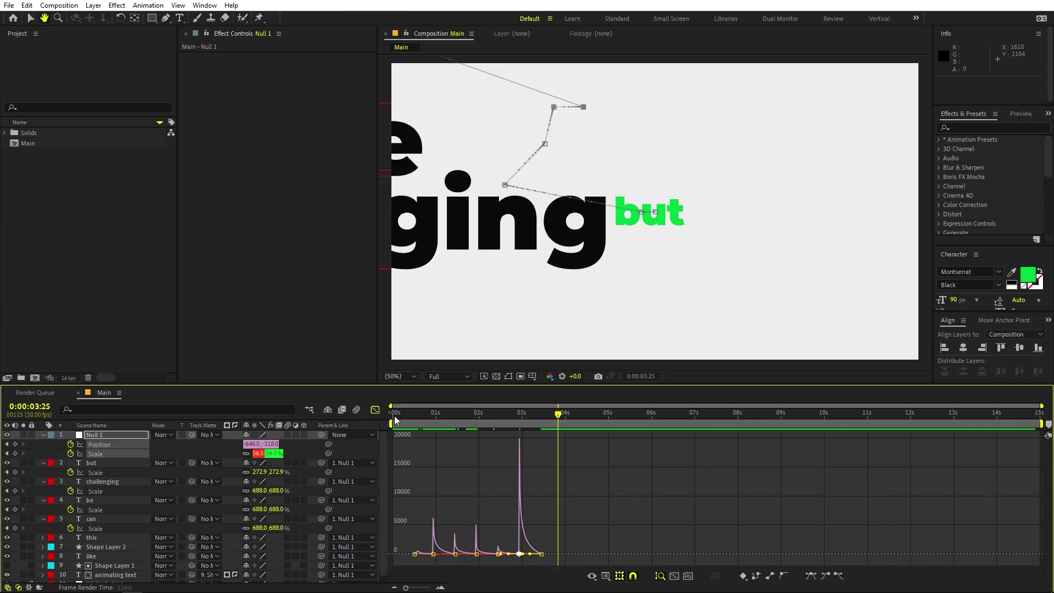
# Step: Return to the layer timeline and review the whole text animation from the start through the word "but"
pyautogui.hotkey('shift', 'F3')
pyautogui.click(568, 443)
pyautogui.moveTo(558, 414); pyautogui.dragTo(415, 434)
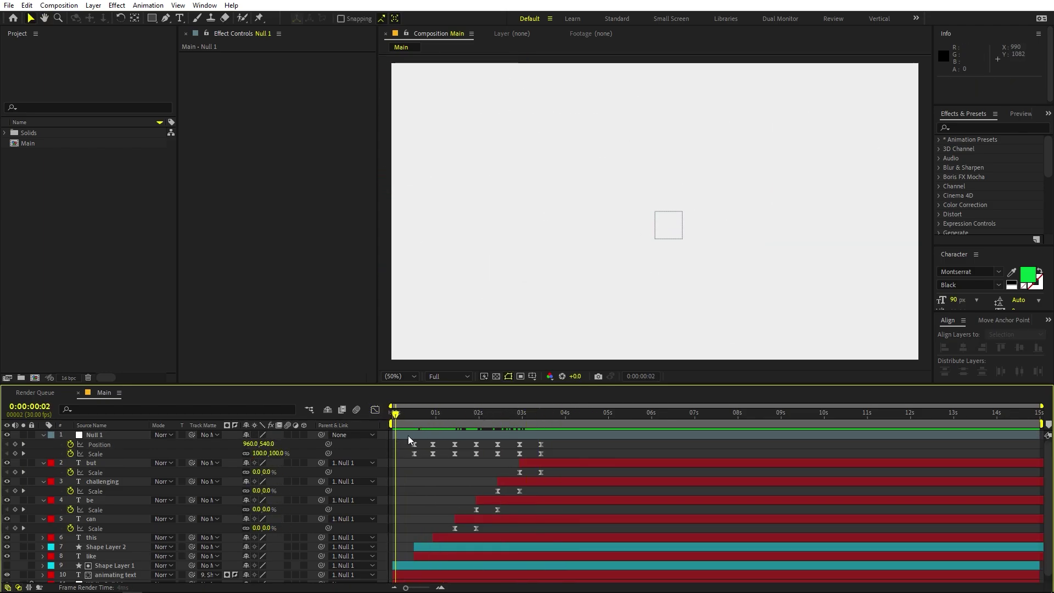
pyautogui.click(103, 434)
pyautogui.moveTo(433, 418); pyautogui.dragTo(543, 420)
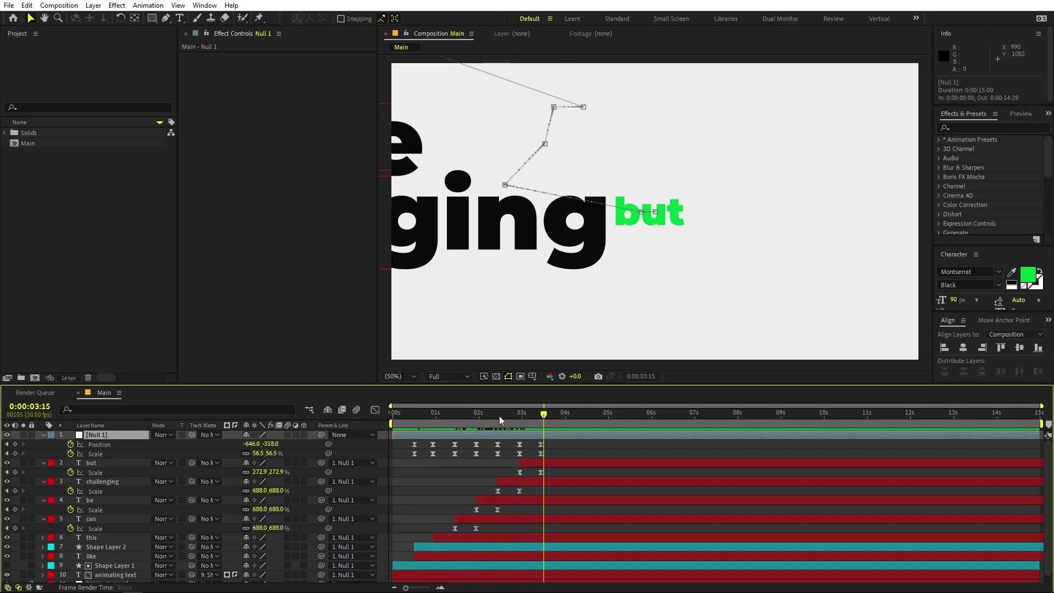
pyautogui.click(396, 370)
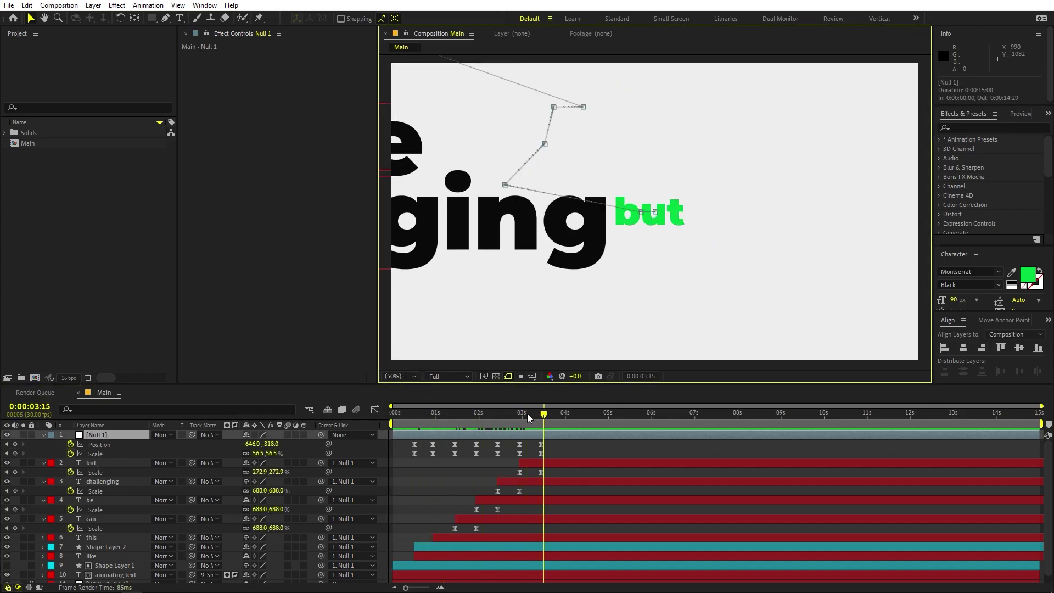
pyautogui.press('space')
pyautogui.click(576, 415)
pyautogui.click(575, 442)
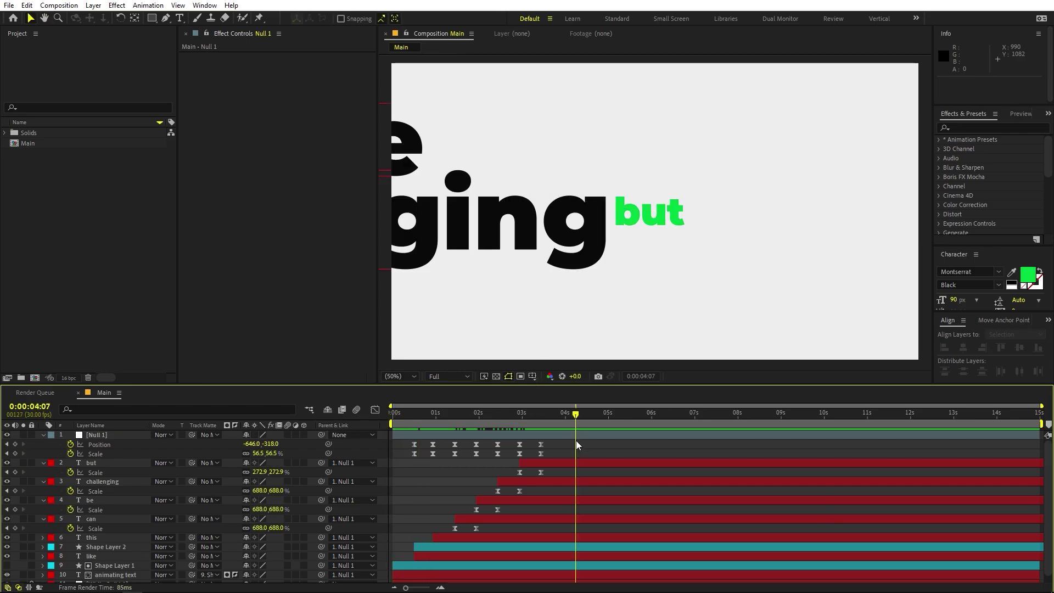
pyautogui.scroll(-1, 575, 440)
pyautogui.click(420, 432)
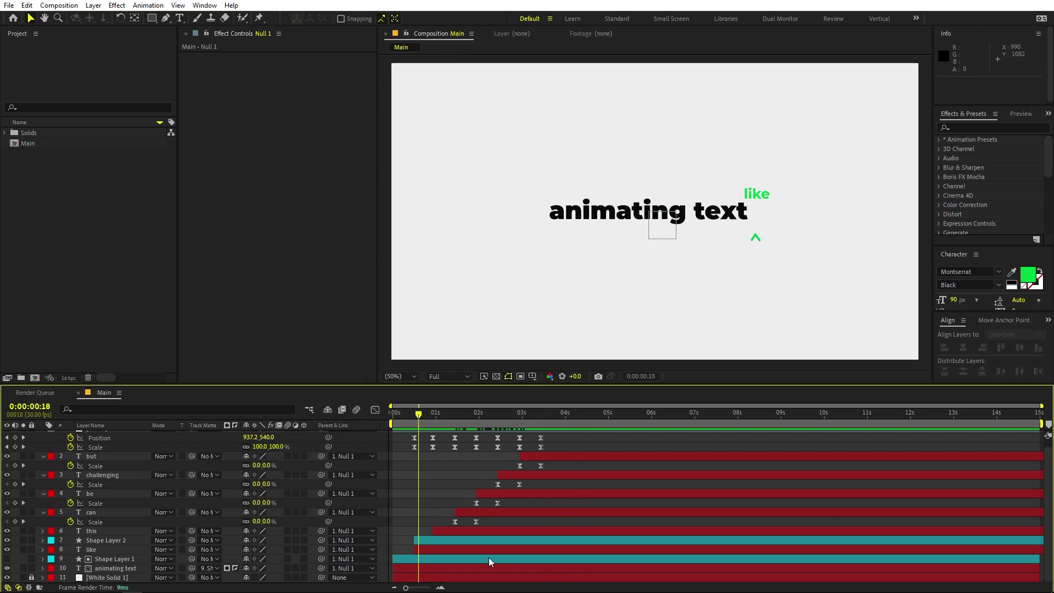
pyautogui.moveTo(429, 423); pyautogui.dragTo(551, 433)
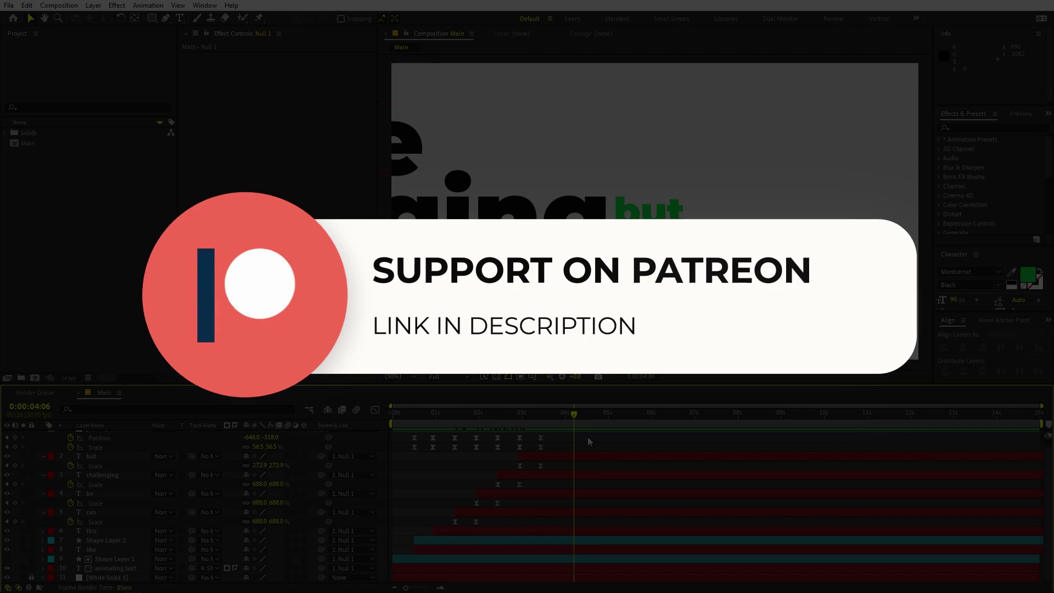
pyautogui.click(568, 424)
pyautogui.moveTo(568, 424); pyautogui.dragTo(378, 447)
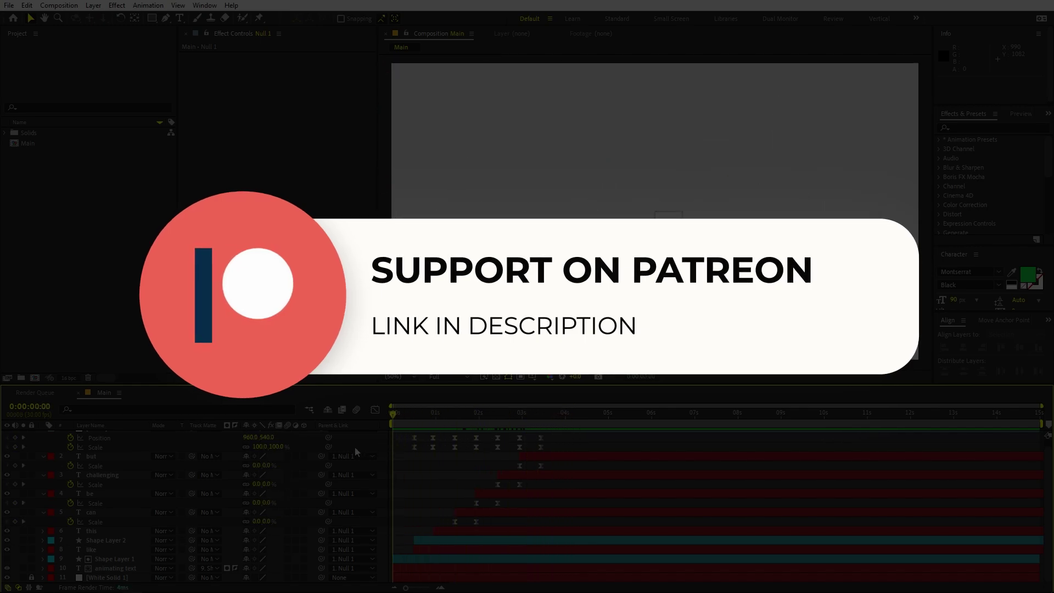
pyautogui.press('space')
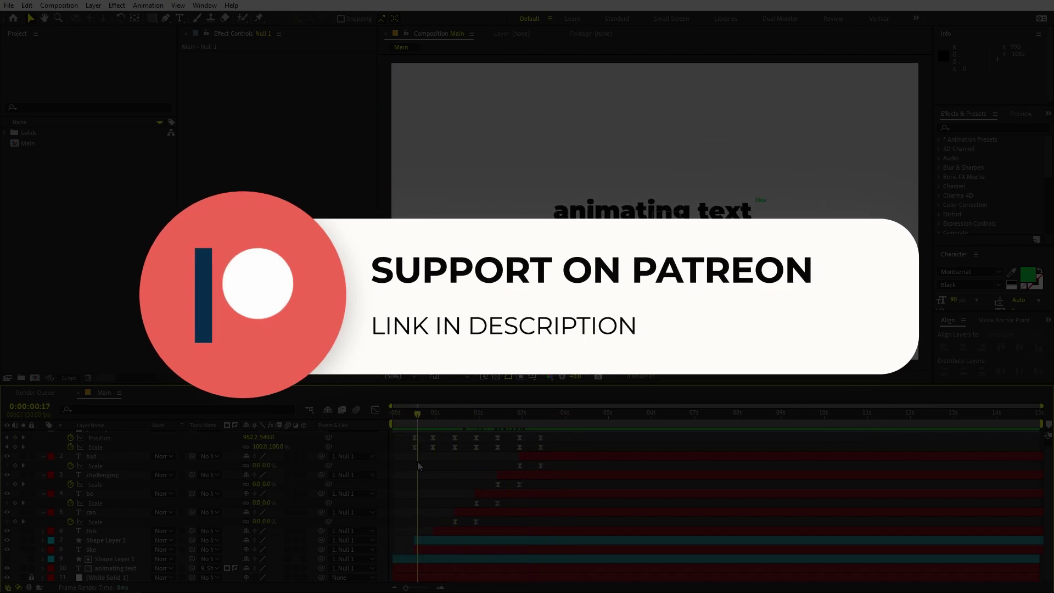